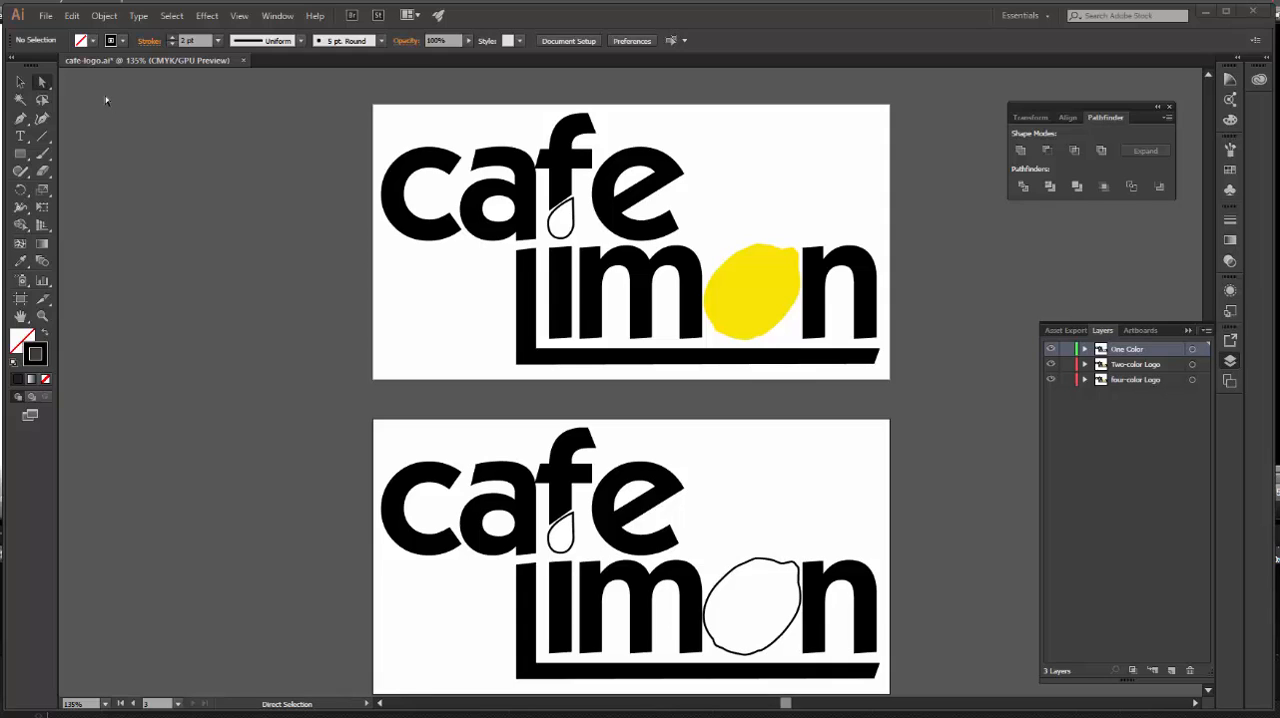
Save the cafe-logo.ai document and close it.
{"action": "left_click", "coordinate": [46, 16]}
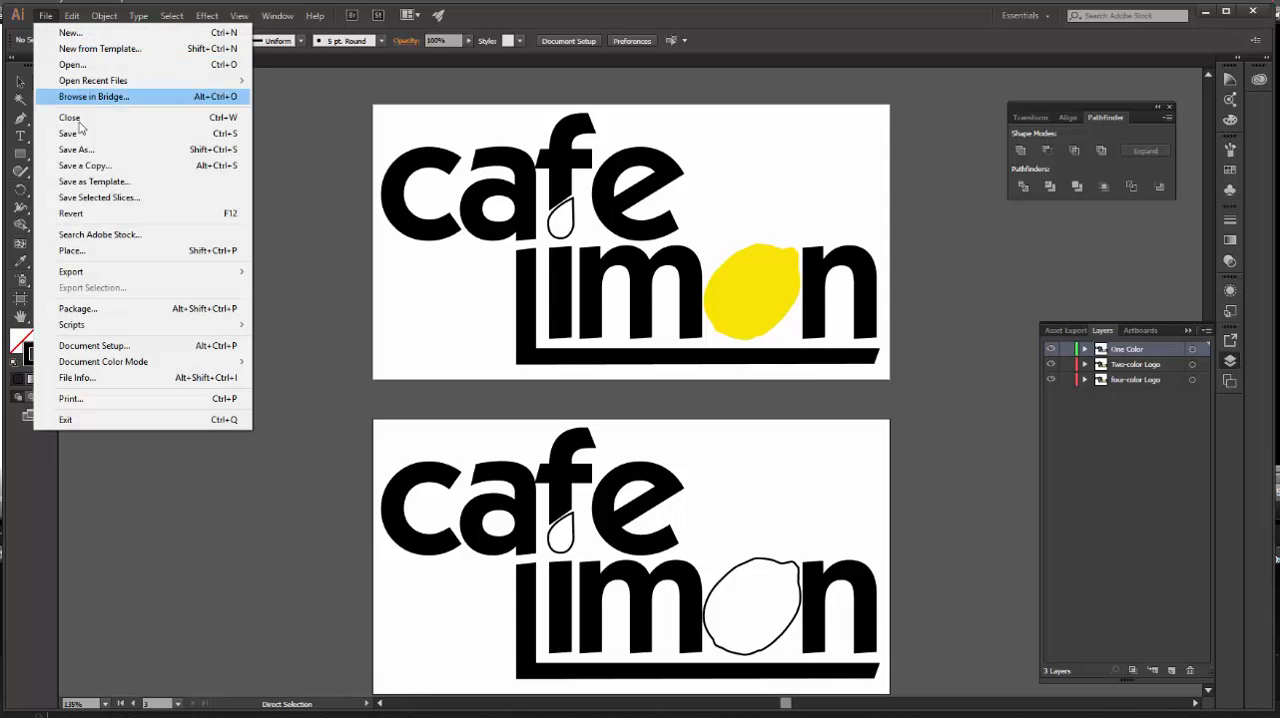
{"action": "left_click", "coordinate": [81, 133]}
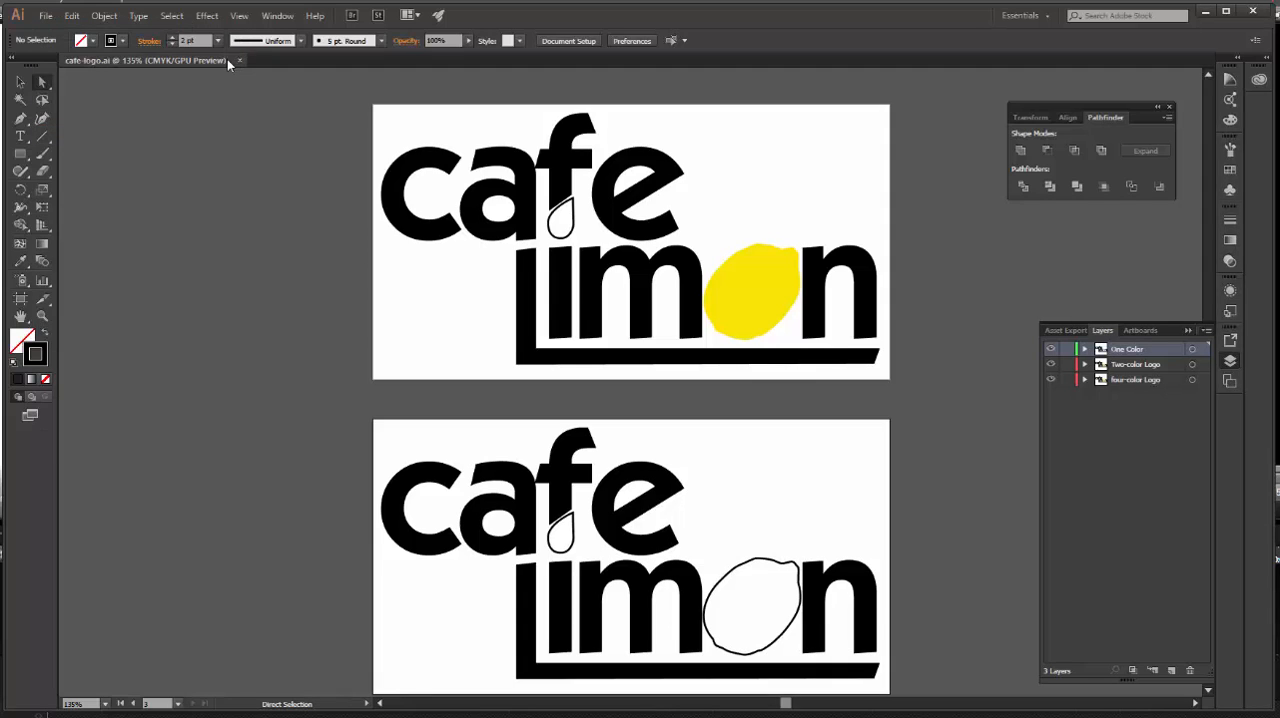
{"action": "left_click", "coordinate": [241, 60]}
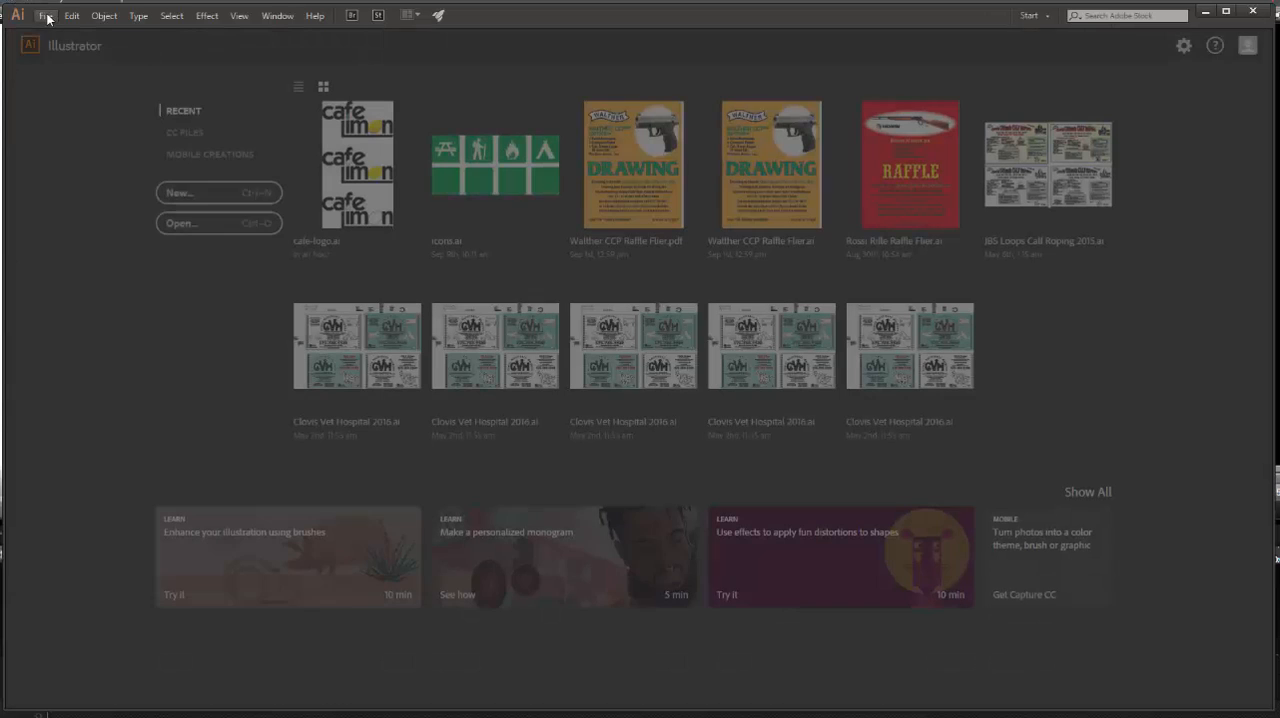
Create a one-artboard Letter-size document named Stationery with a 0.125 in bleed on all sides.
{"action": "left_click", "coordinate": [45, 15]}
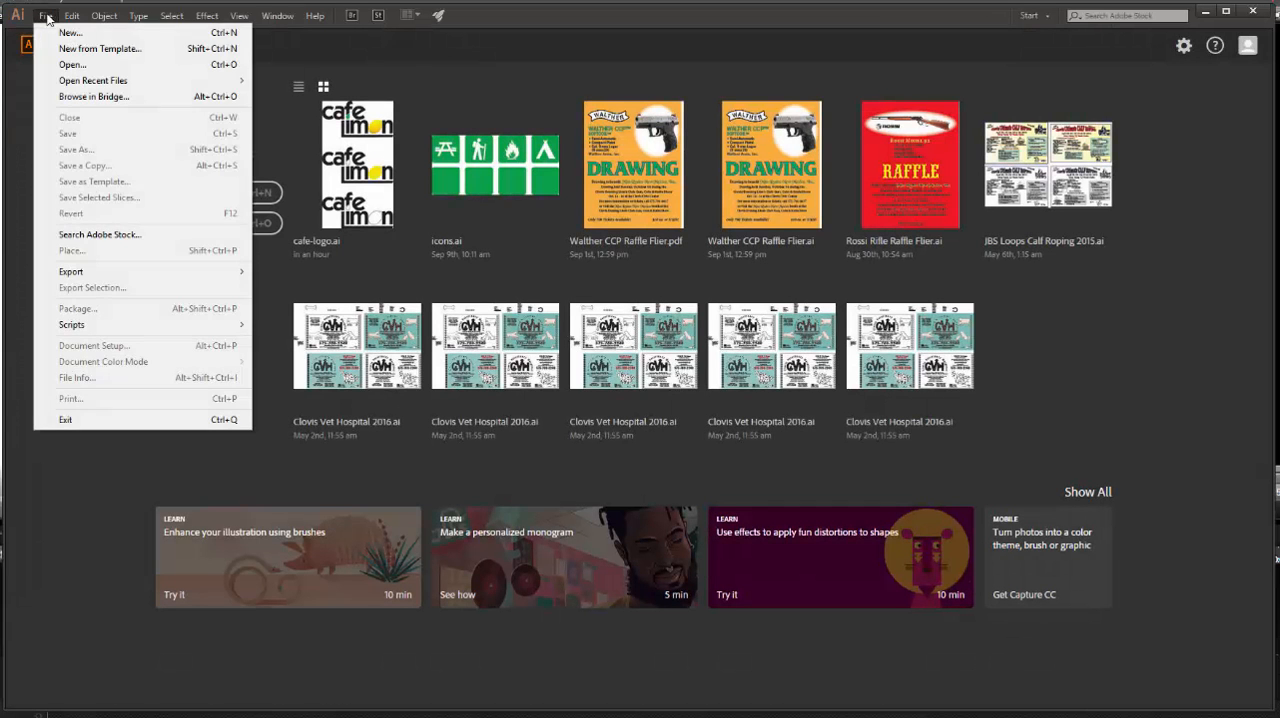
{"action": "left_click", "coordinate": [67, 34]}
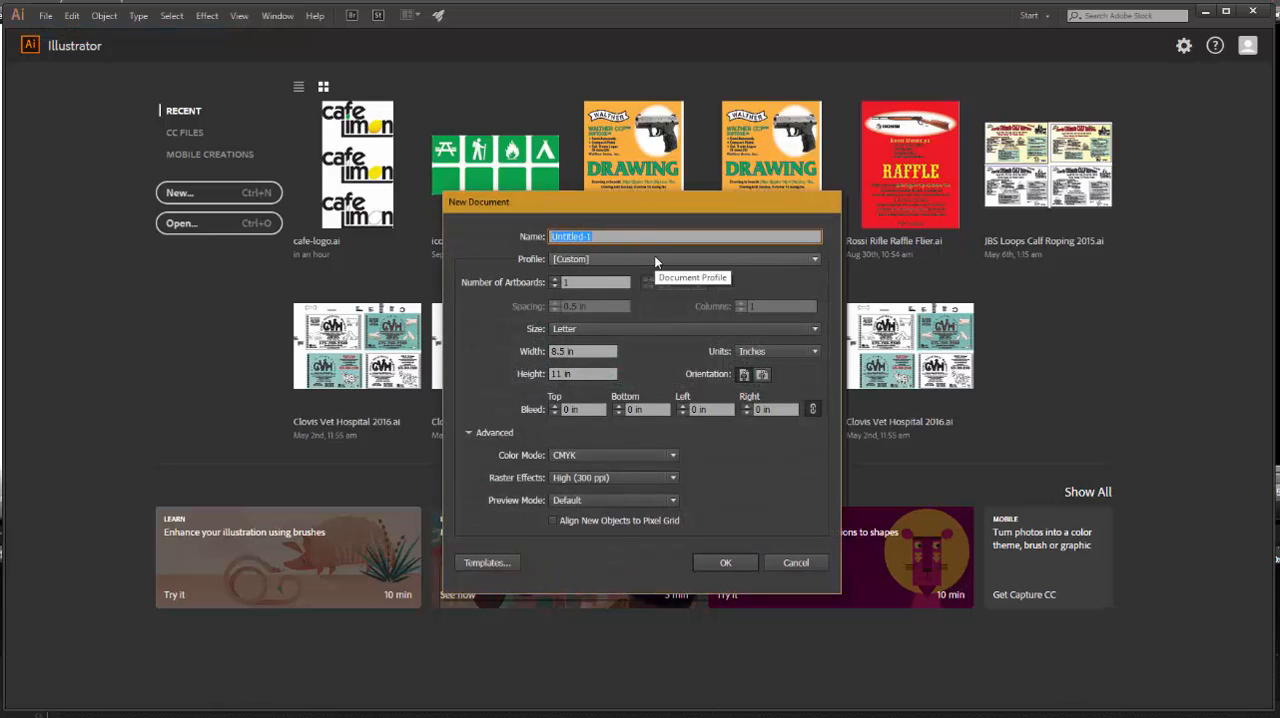
{"action": "type", "text": "Stationa"}
{"action": "type", "text": "ry"}
{"action": "key", "text": "BackSpace"}
{"action": "key", "text": "BackSpace"}
{"action": "key", "text": "BackSpace"}
{"action": "type", "text": "ery"}
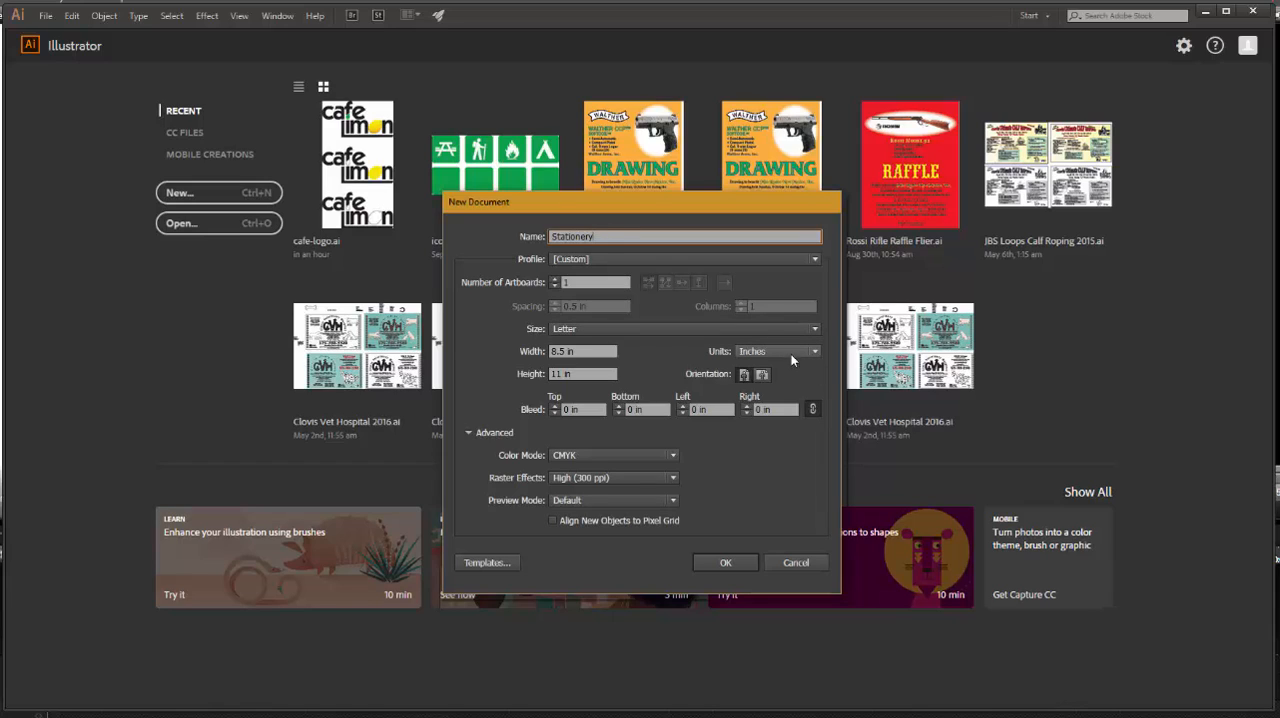
{"action": "left_click", "coordinate": [556, 407]}
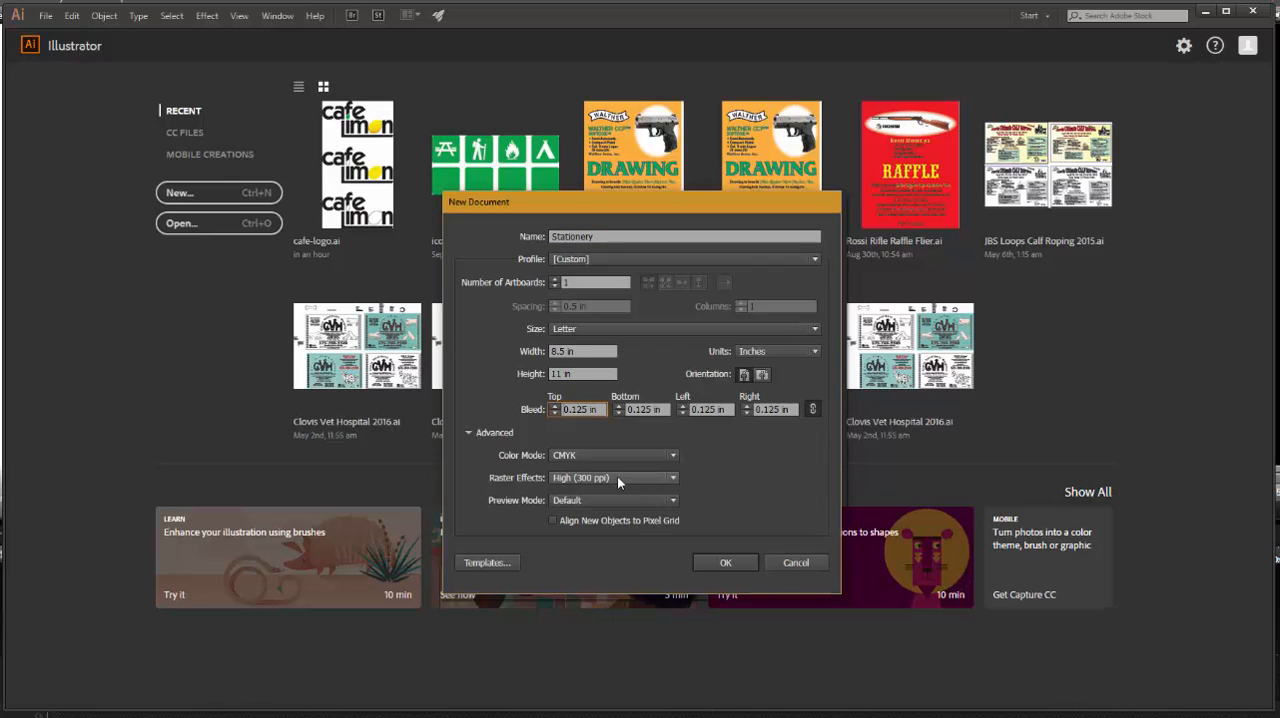
{"action": "left_click", "coordinate": [727, 563]}
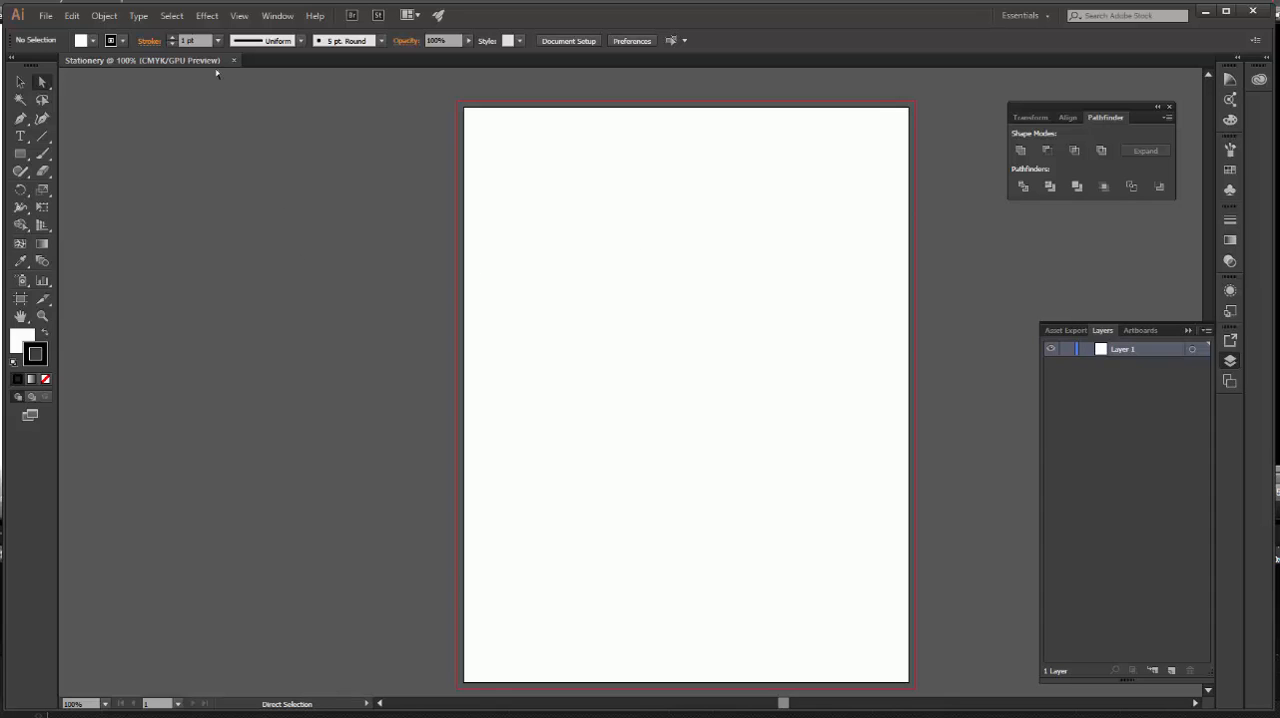
Choose the cafe-logo file for placing, with Link turned off and Show Import Options turned on.
{"action": "left_click", "coordinate": [46, 17]}
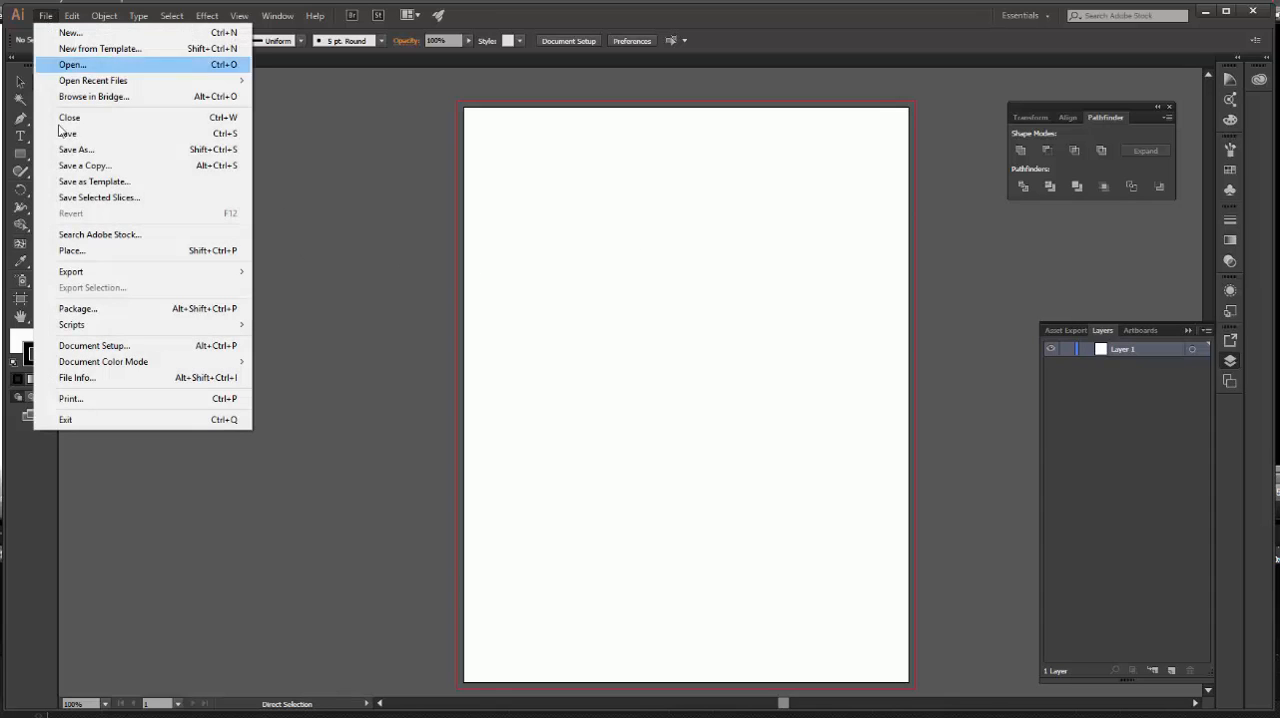
{"action": "left_click", "coordinate": [80, 250]}
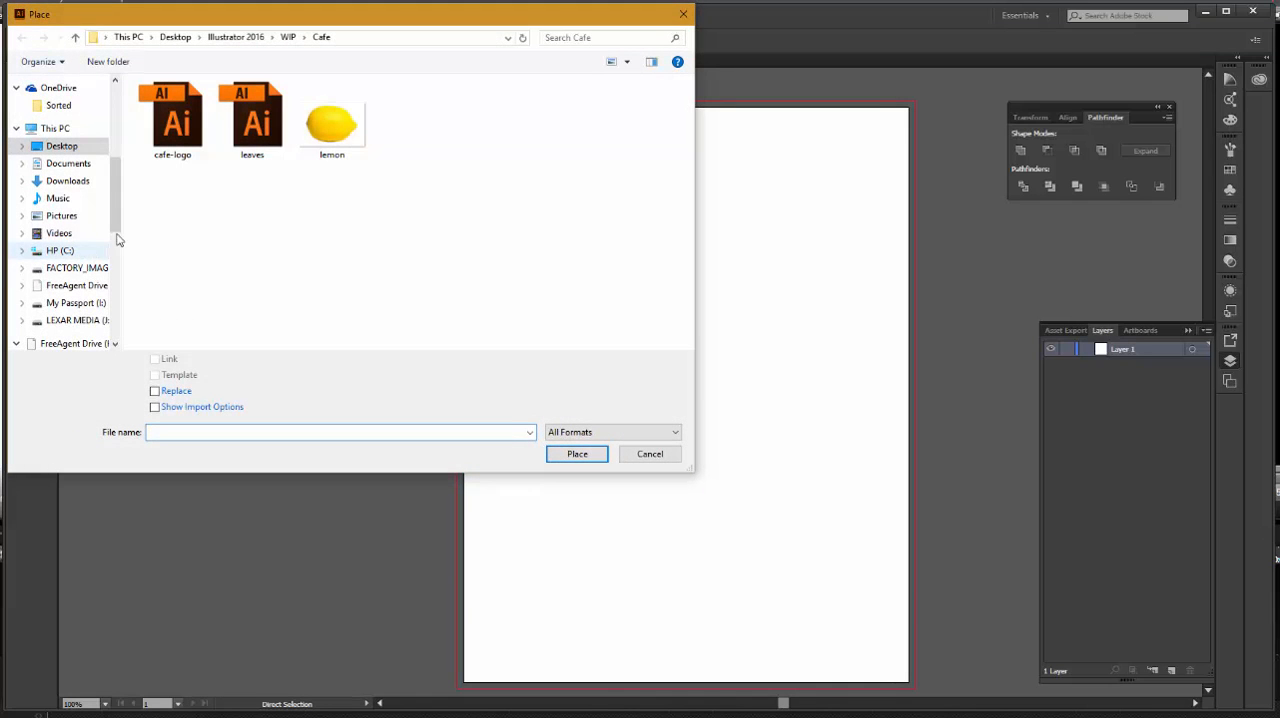
{"action": "left_click", "coordinate": [184, 125]}
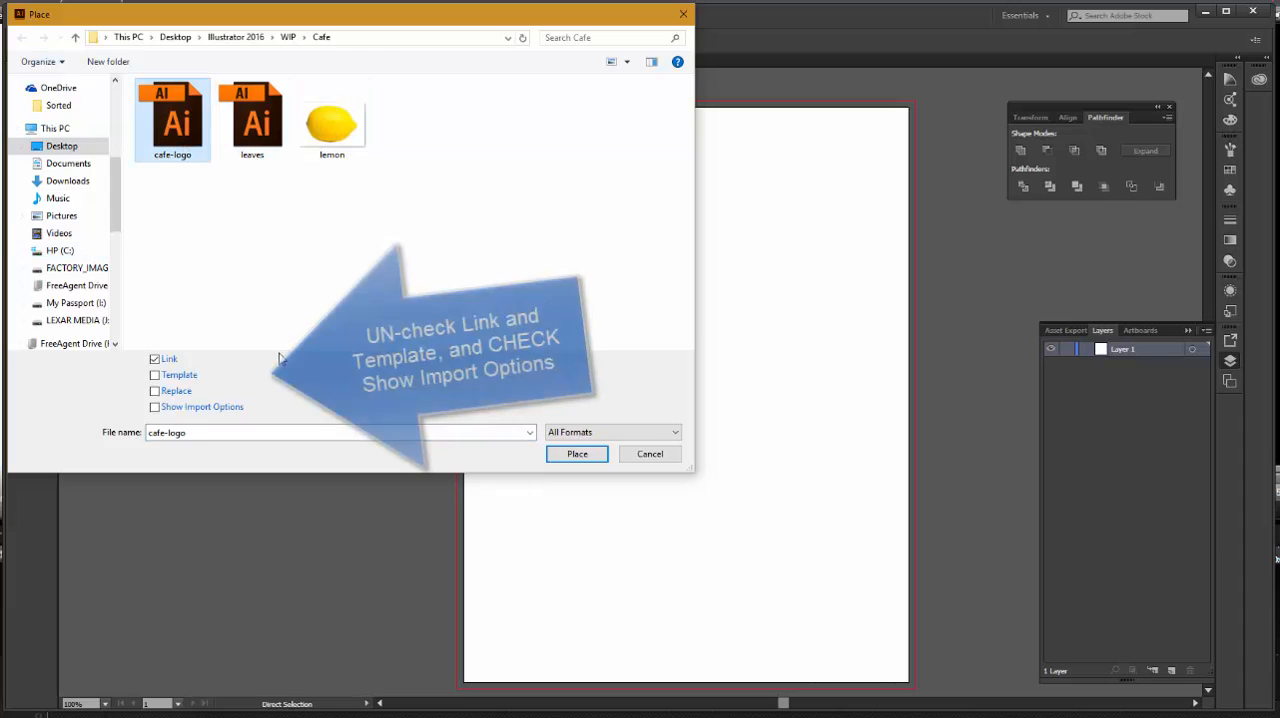
{"action": "left_click", "coordinate": [155, 360]}
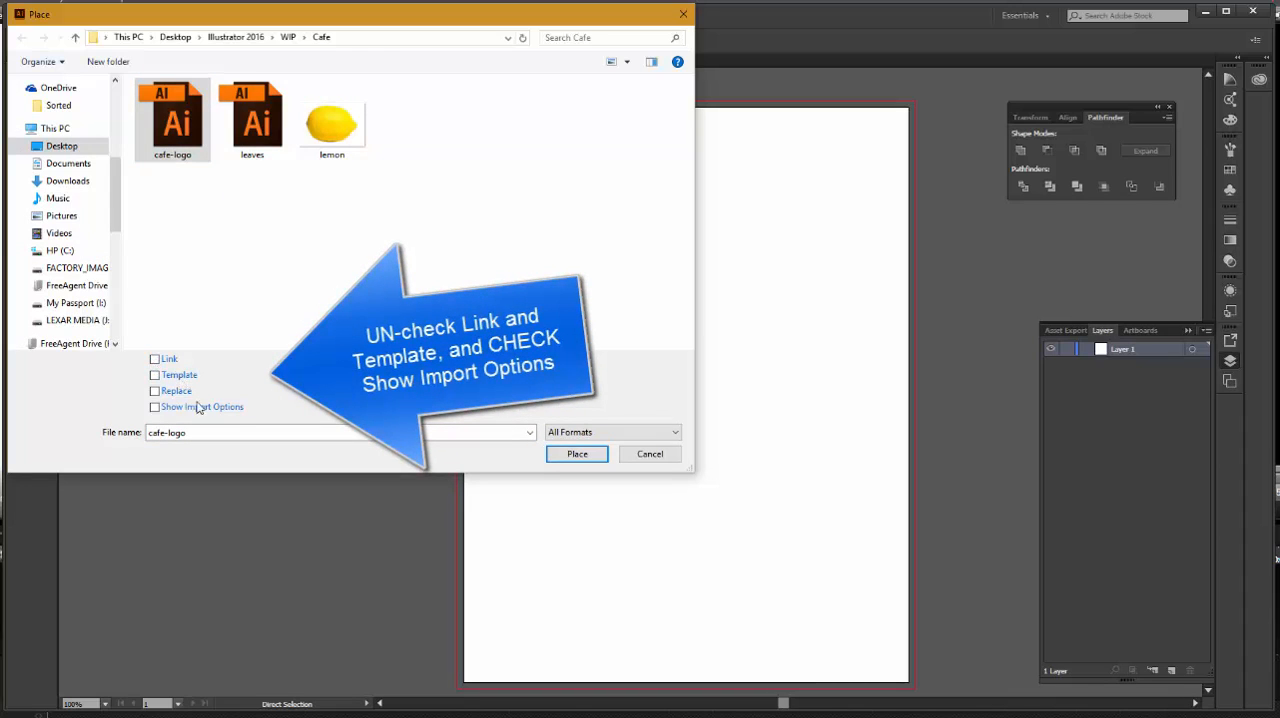
{"action": "left_click", "coordinate": [155, 408]}
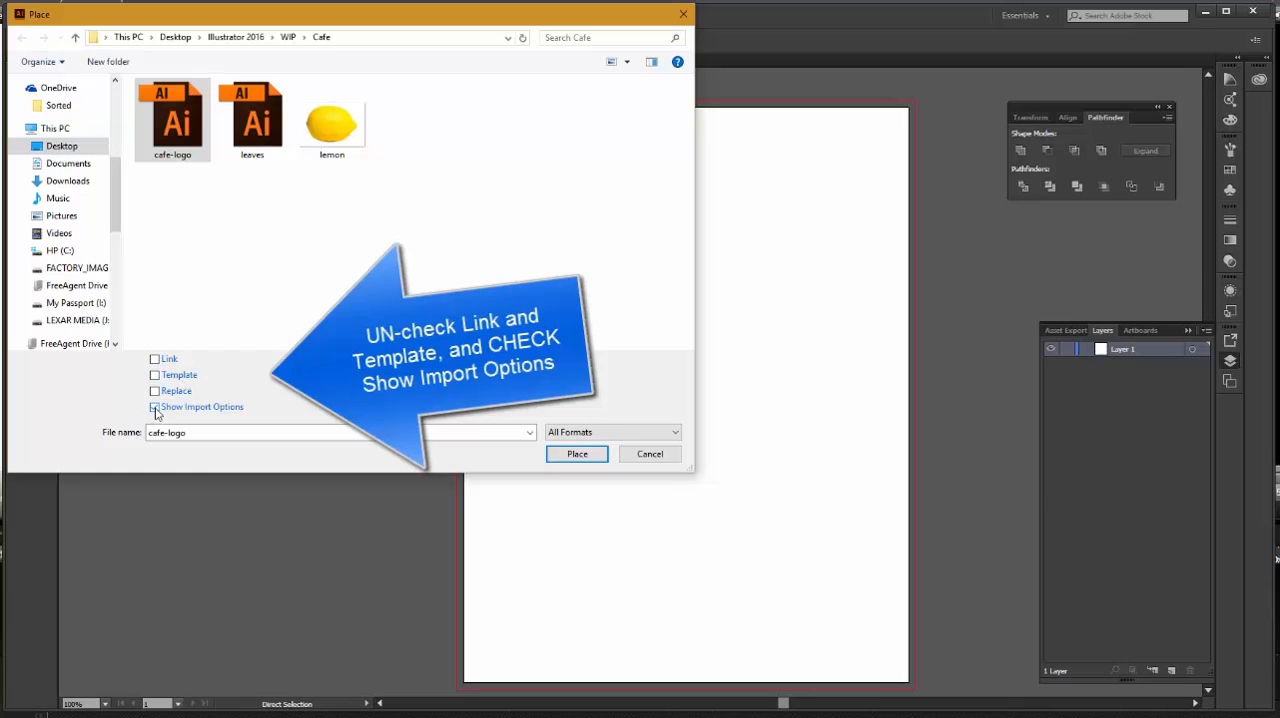
{"action": "left_click", "coordinate": [578, 455]}
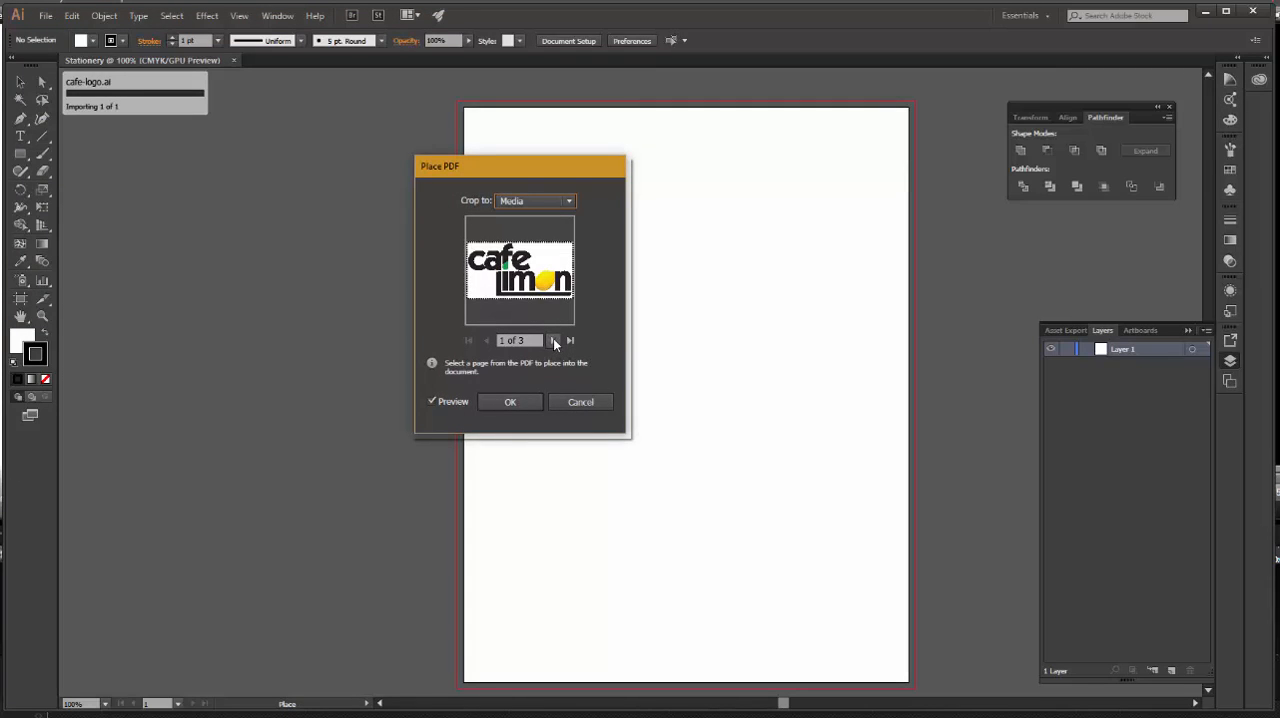
Preview the logo pages and place page 1, the full-color version, cropped to Bounding Box, near the artboard's upper-left corner.
{"action": "left_click", "coordinate": [554, 341]}
{"action": "left_click", "coordinate": [554, 341]}
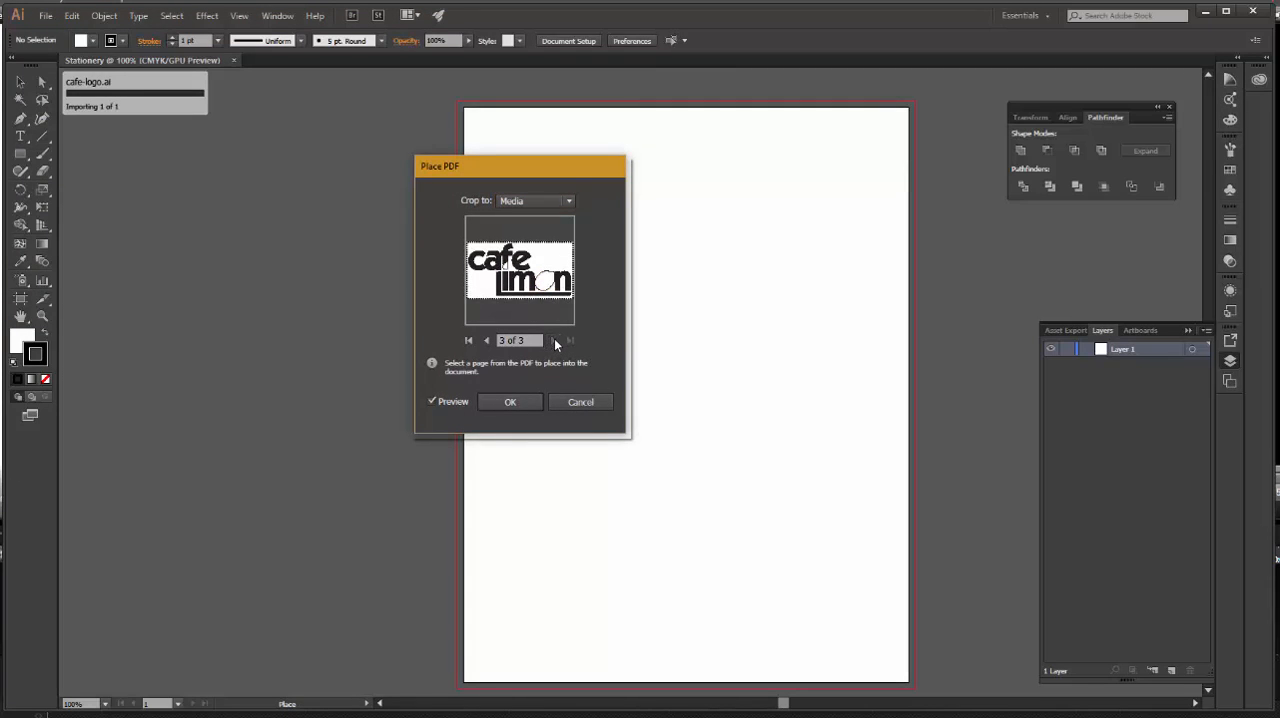
{"action": "left_click", "coordinate": [487, 341]}
{"action": "left_click", "coordinate": [487, 341]}
{"action": "left_click", "coordinate": [568, 201]}
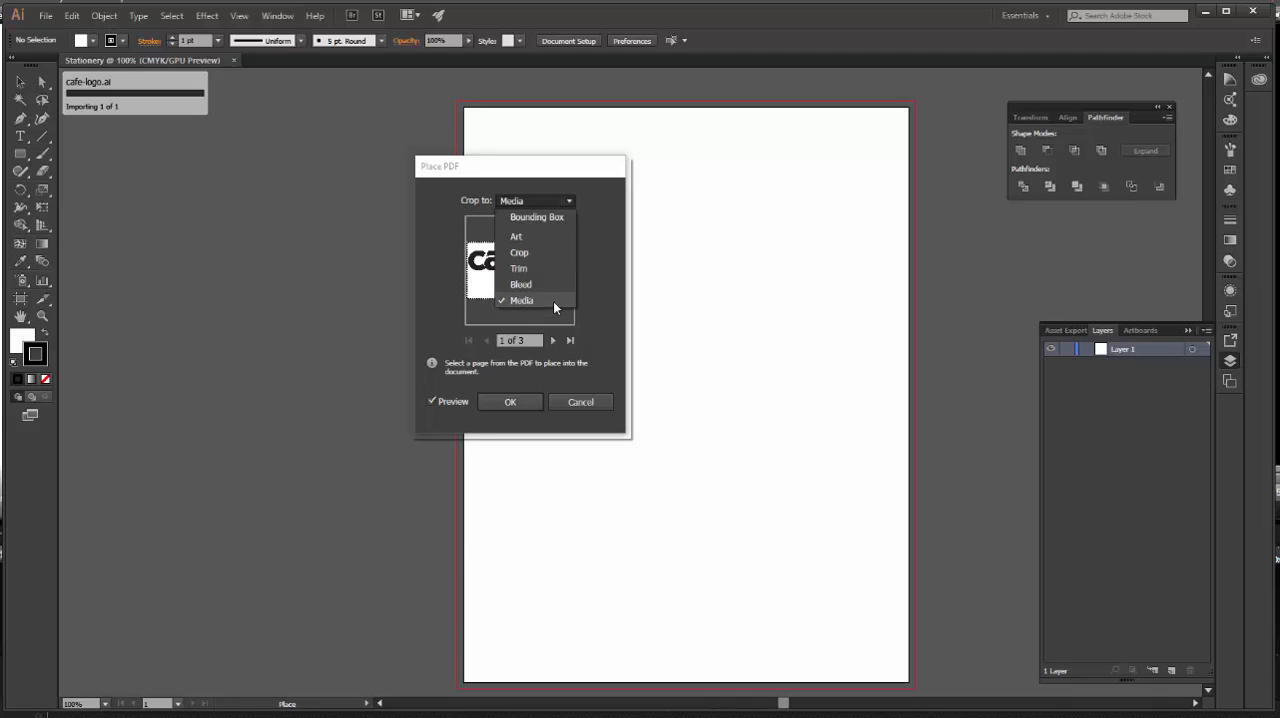
{"action": "left_click", "coordinate": [558, 216]}
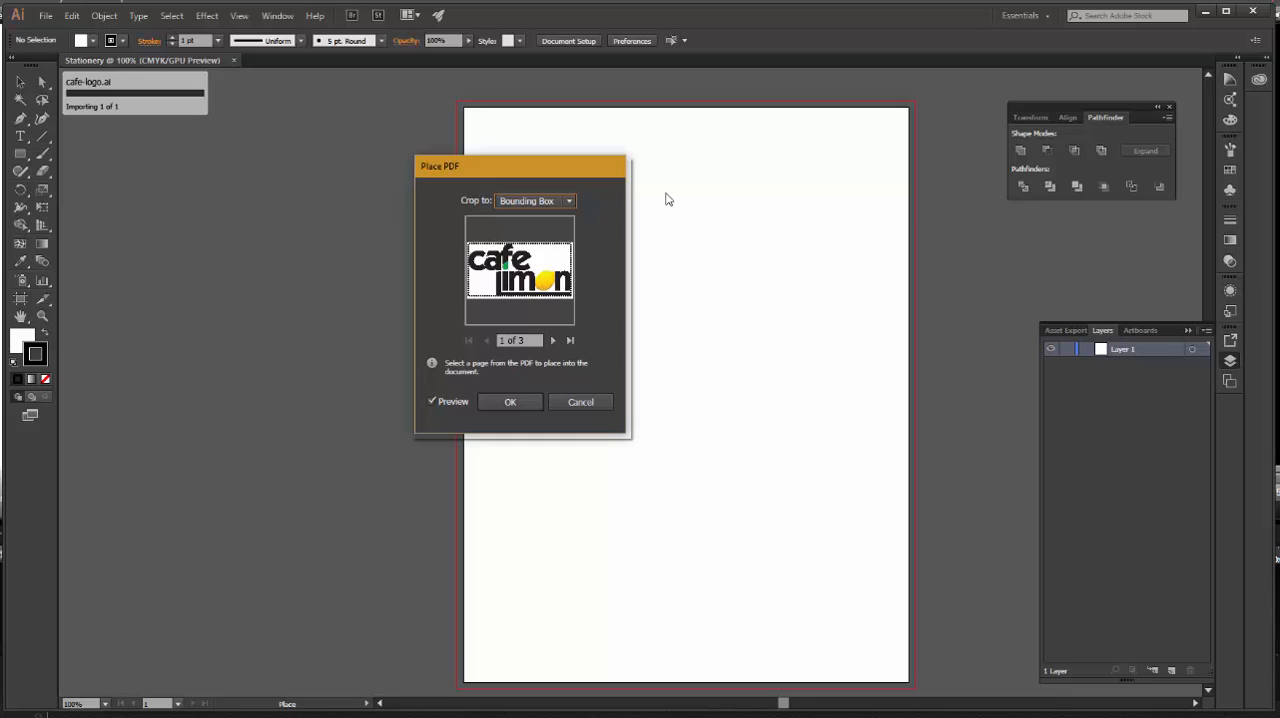
{"action": "left_click", "coordinate": [510, 401]}
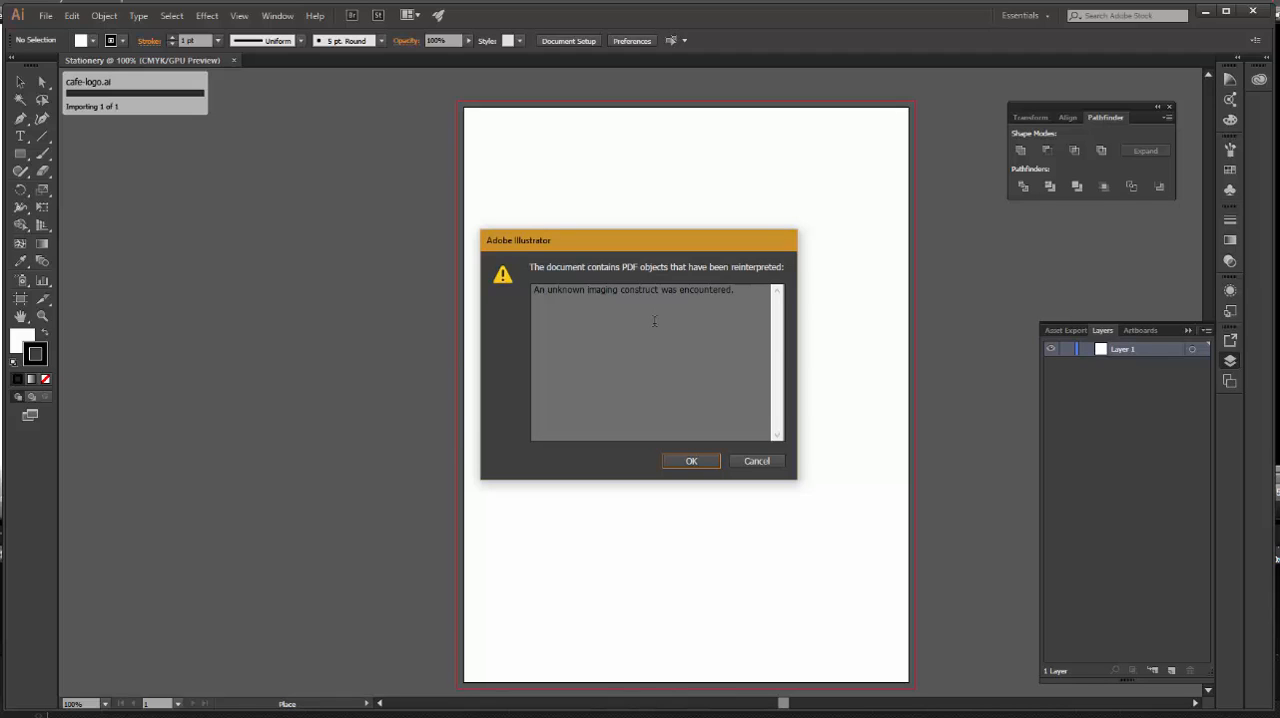
{"action": "left_click", "coordinate": [693, 461]}
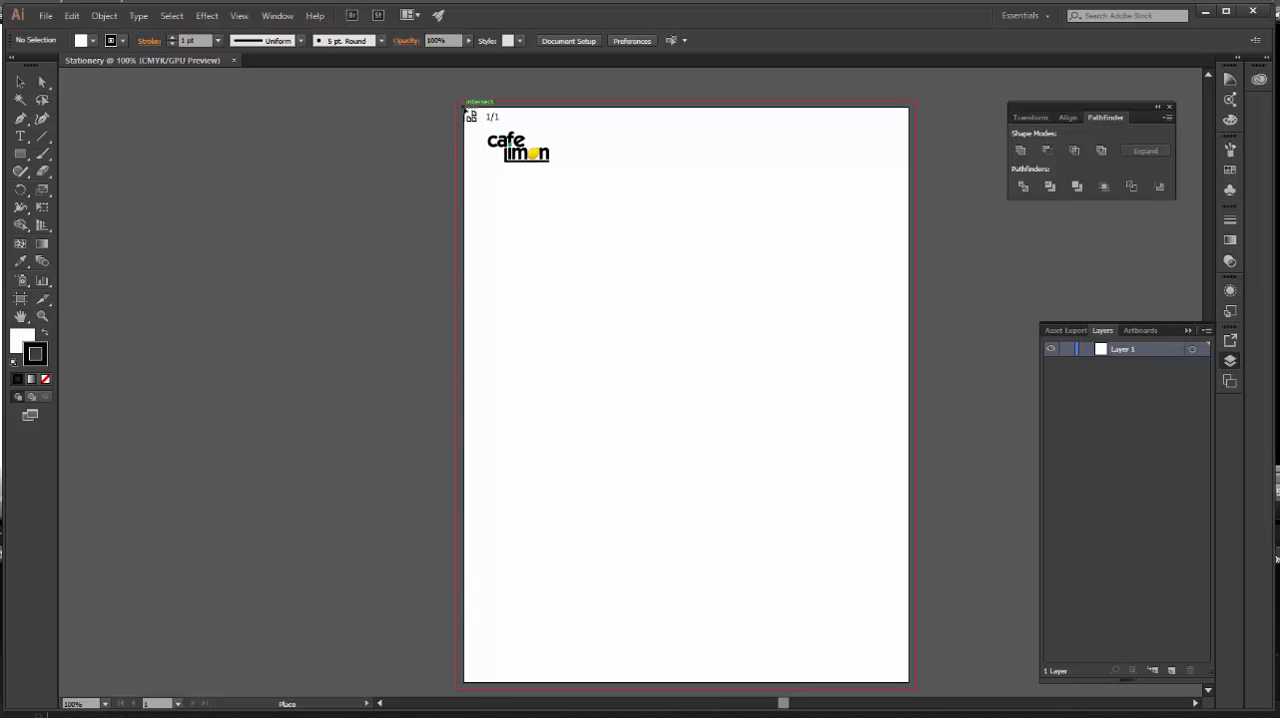
{"action": "left_click", "coordinate": [467, 112]}
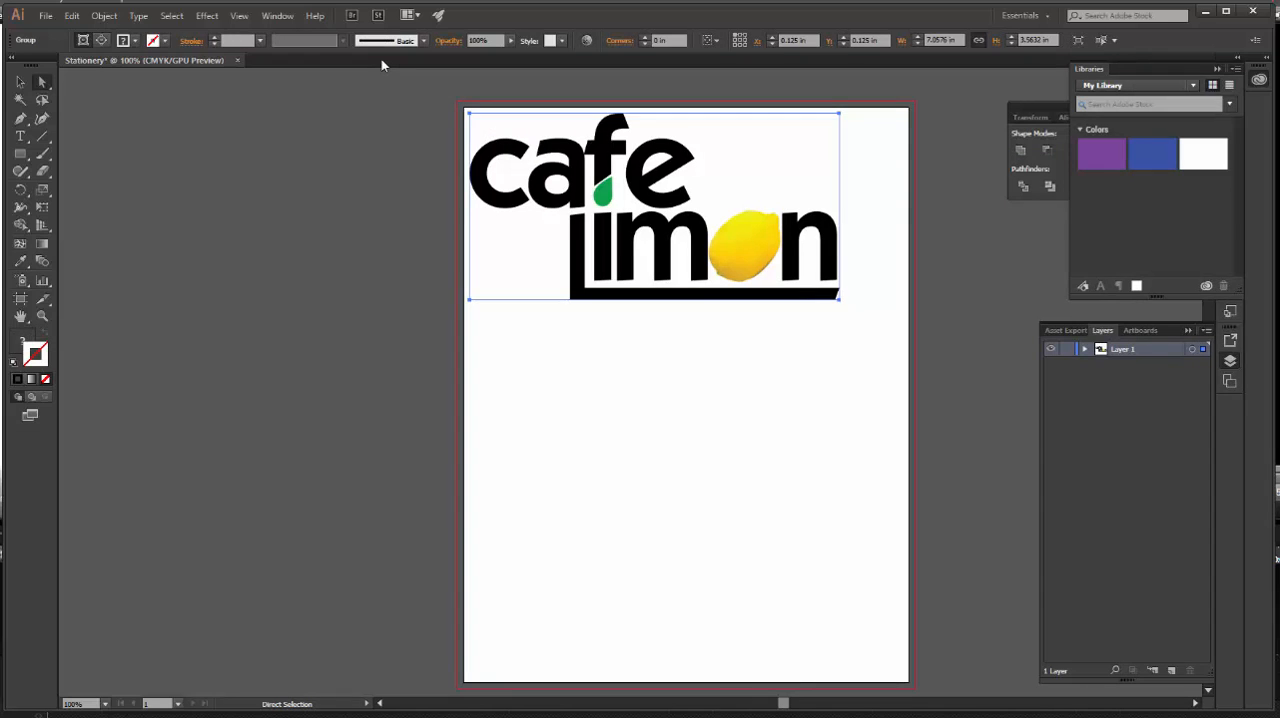
Look in the General preferences at whether Scale Strokes & Effects is enabled.
{"action": "left_click", "coordinate": [71, 16]}
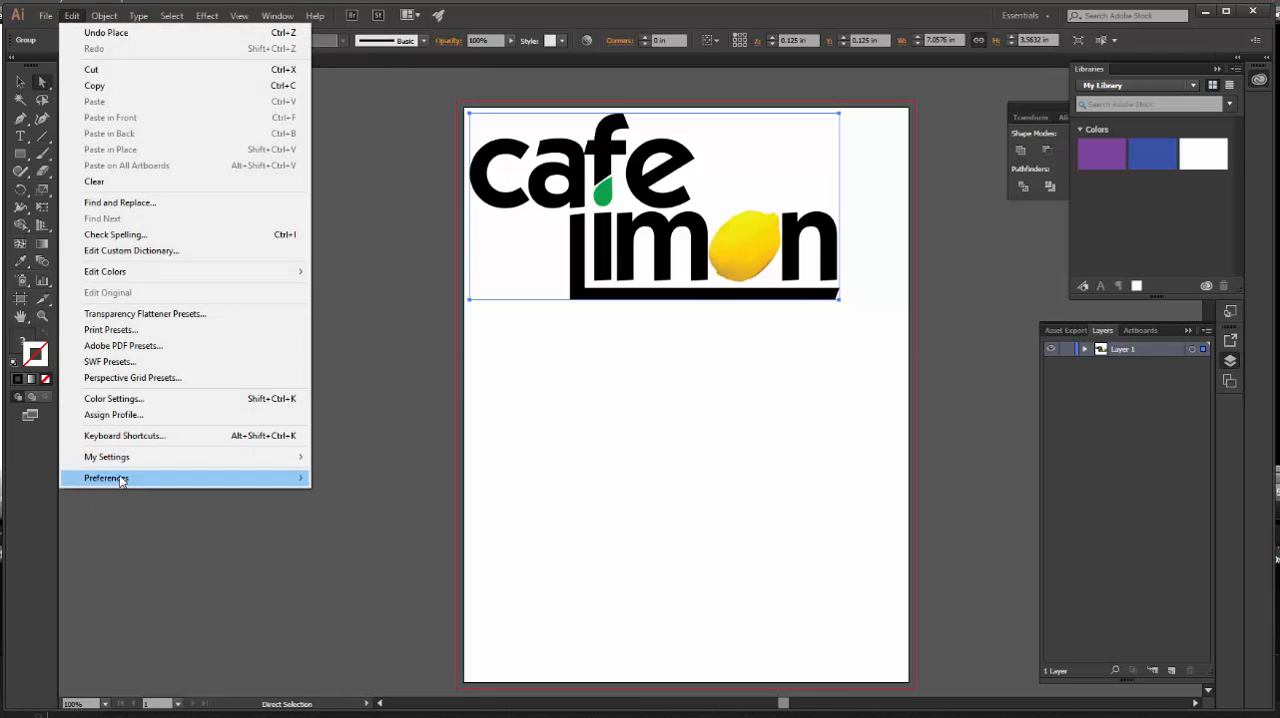
{"action": "mouse_move", "coordinate": [120, 480]}
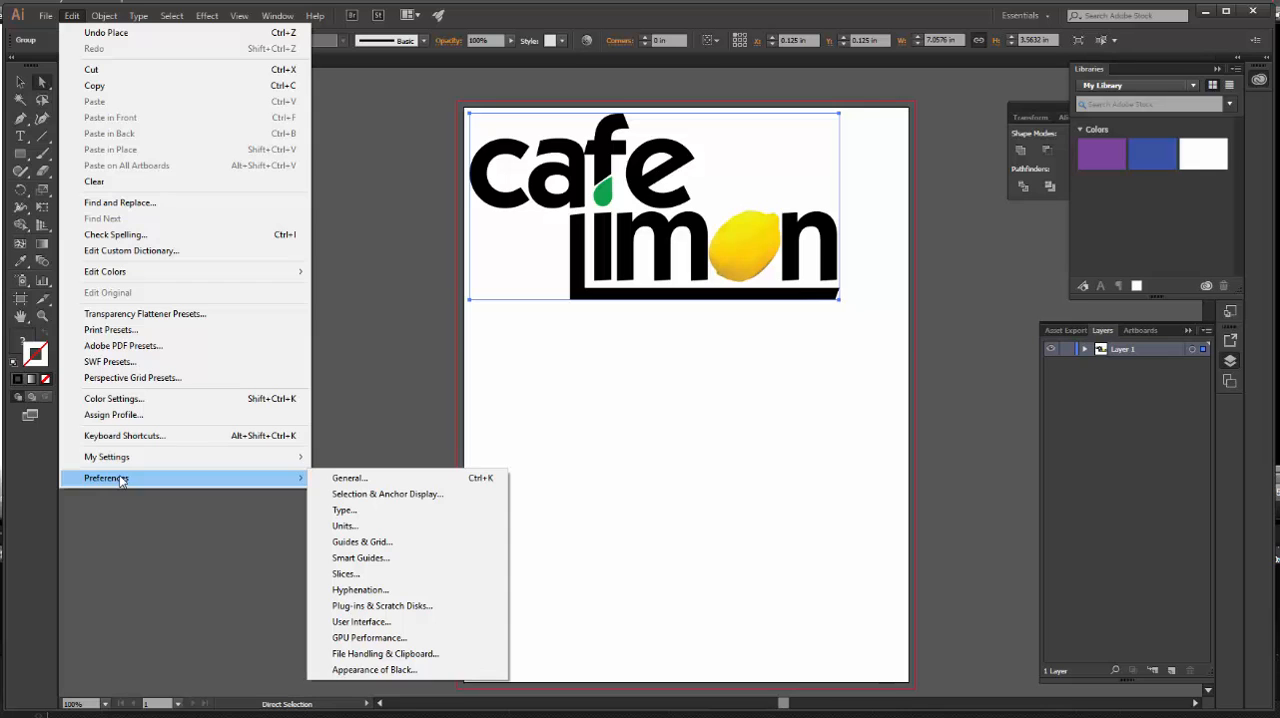
{"action": "left_click", "coordinate": [376, 479]}
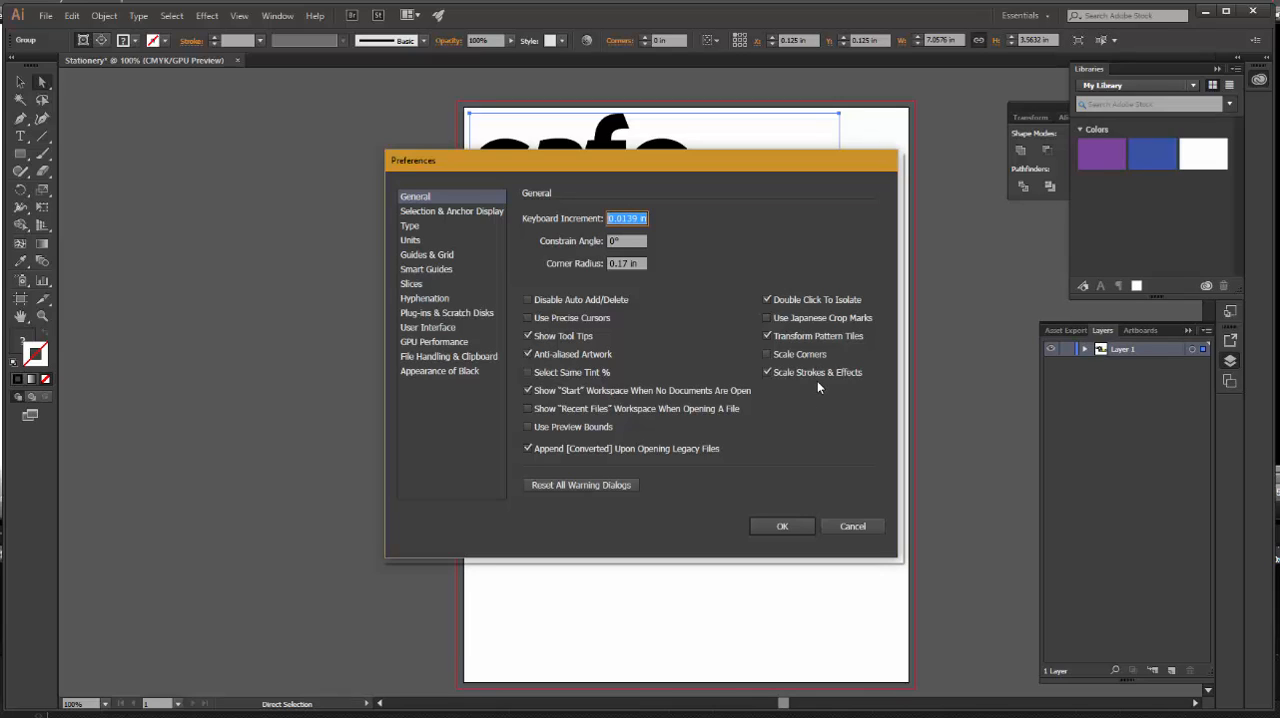
{"action": "left_click", "coordinate": [782, 527]}
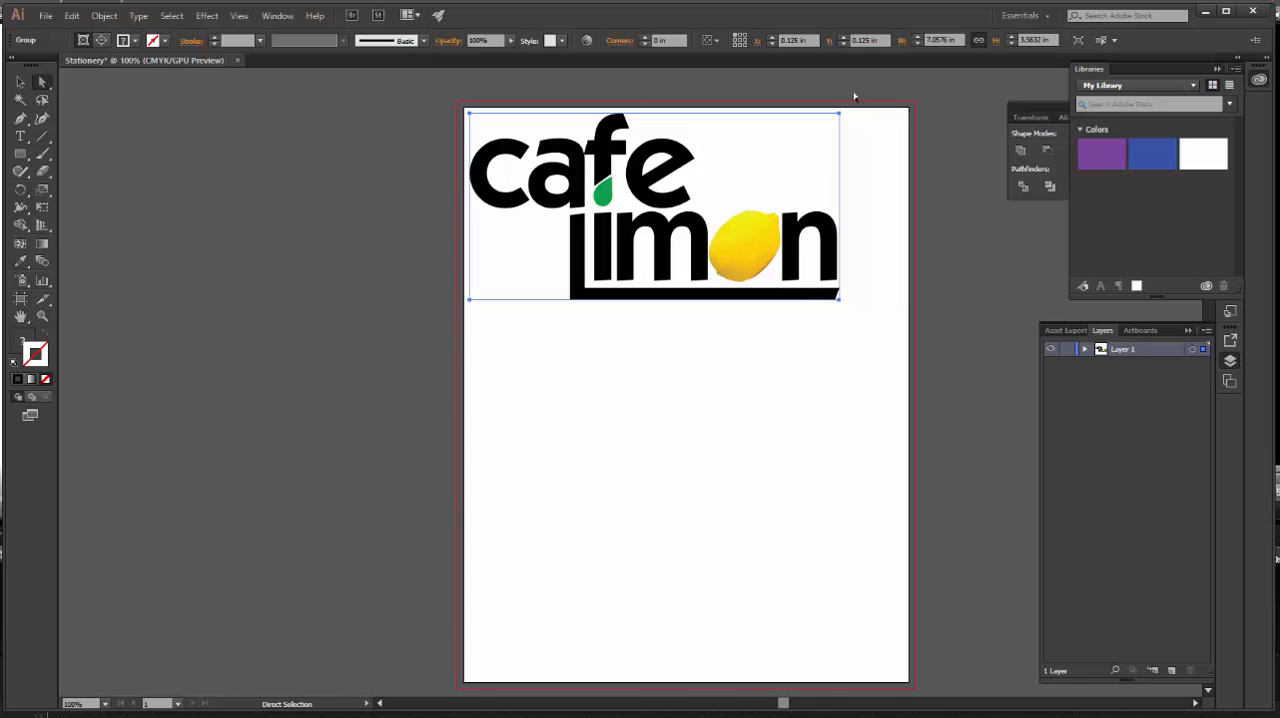
Scale the placed logo proportionally to a width of 3 in.
{"action": "double_click", "coordinate": [959, 40]}
{"action": "type", "text": "3"}
{"action": "key", "text": "Return"}
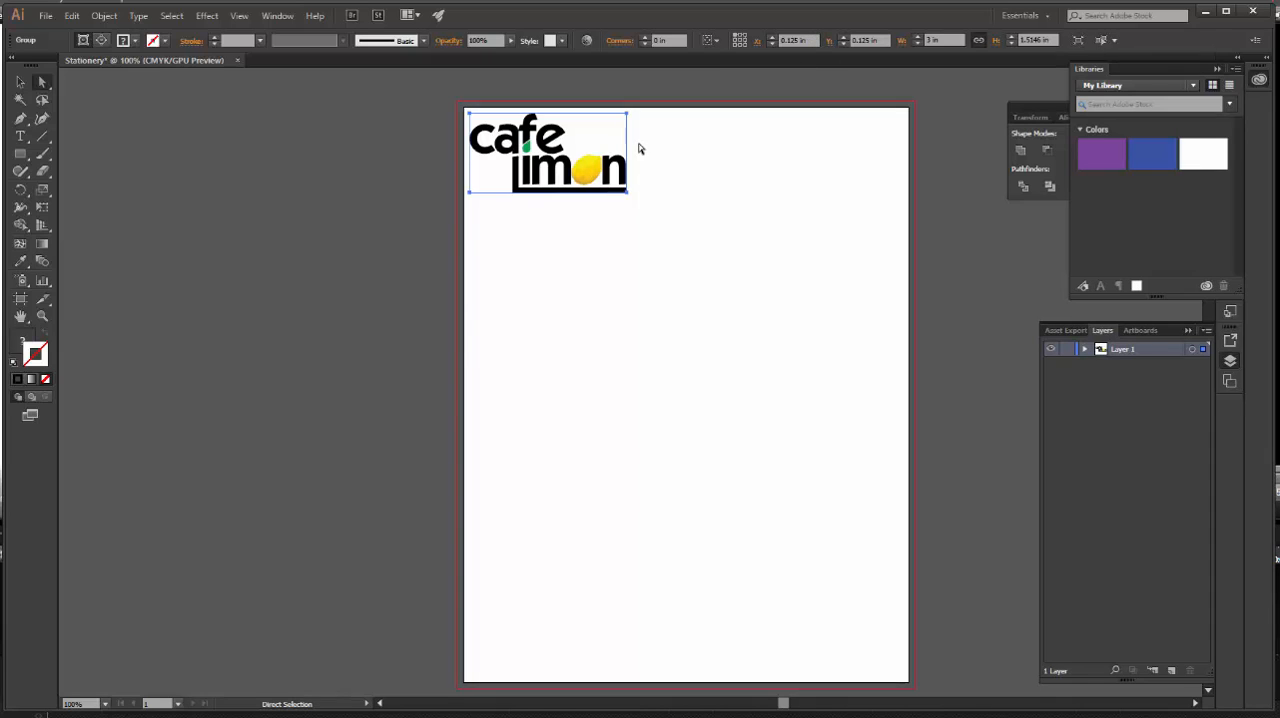
Add a text line with the cafe's street address, city, state and ZIP code directly under the logo.
{"action": "left_click", "coordinate": [20, 136]}
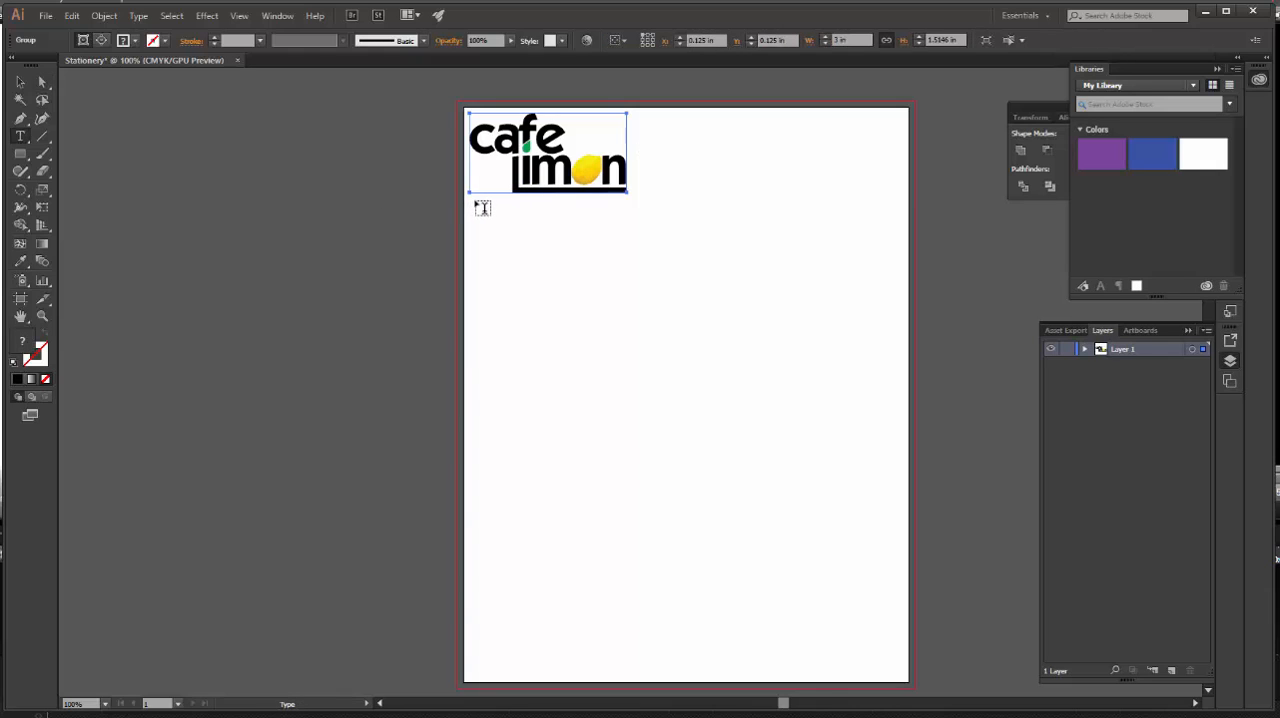
{"action": "left_click", "coordinate": [544, 227]}
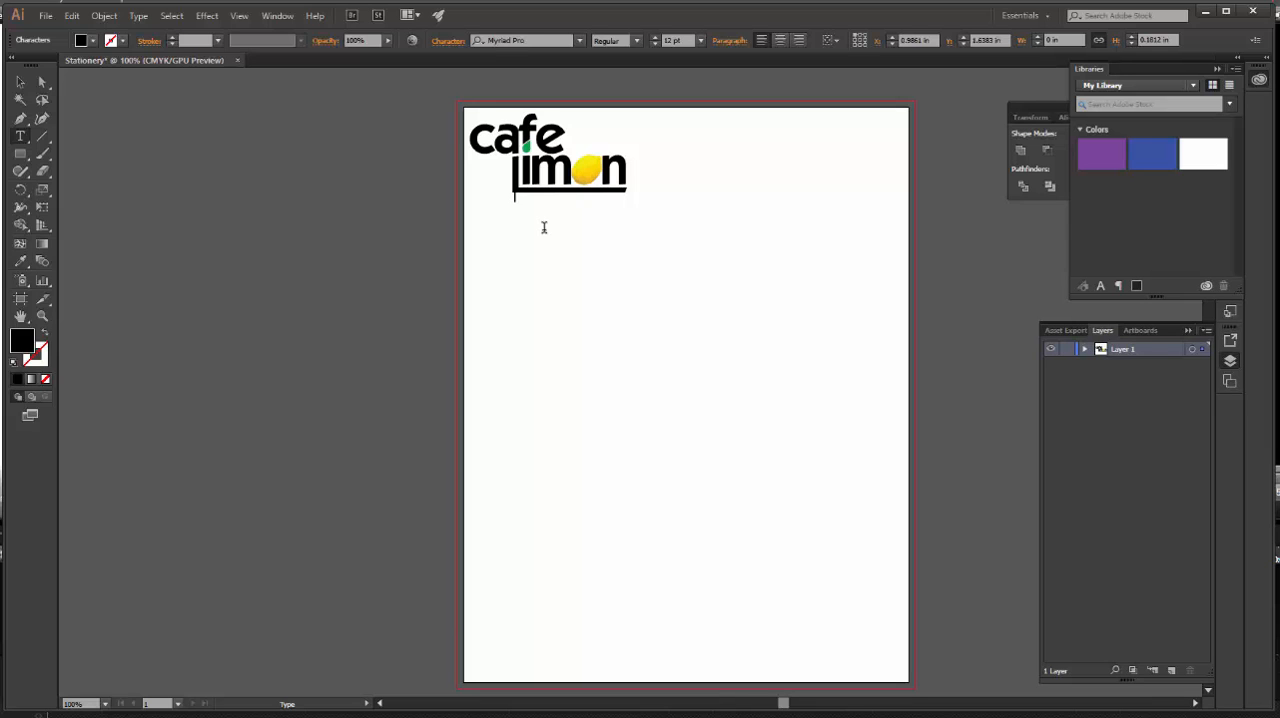
{"action": "type", "text": "47659 Ma"}
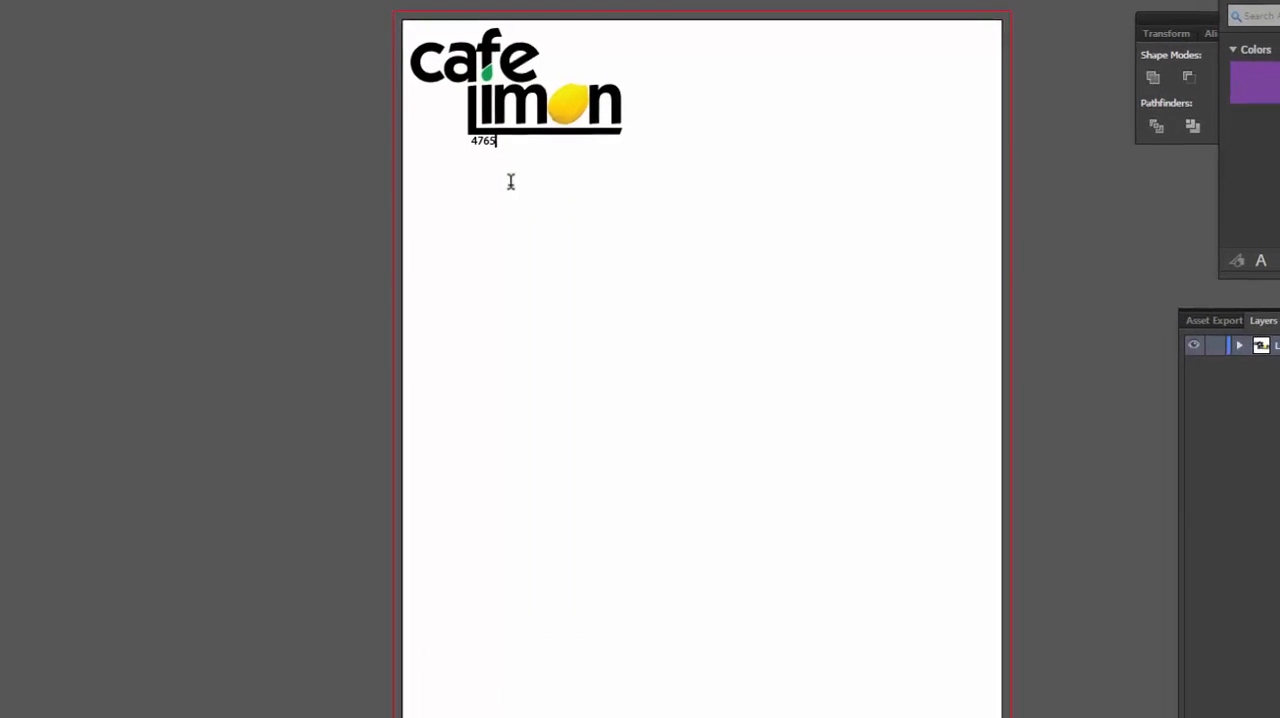
{"action": "type", "text": "in Street, Pittsburgh"}
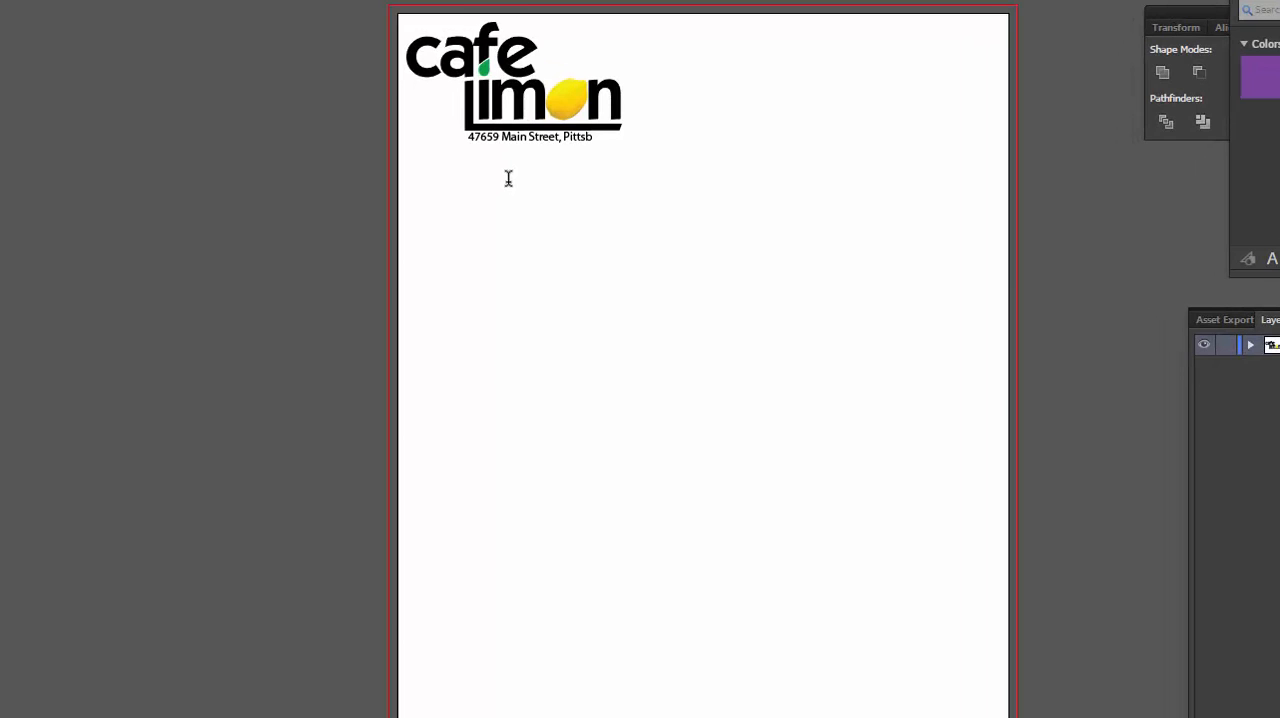
{"action": "type", "text": " PA 05"}
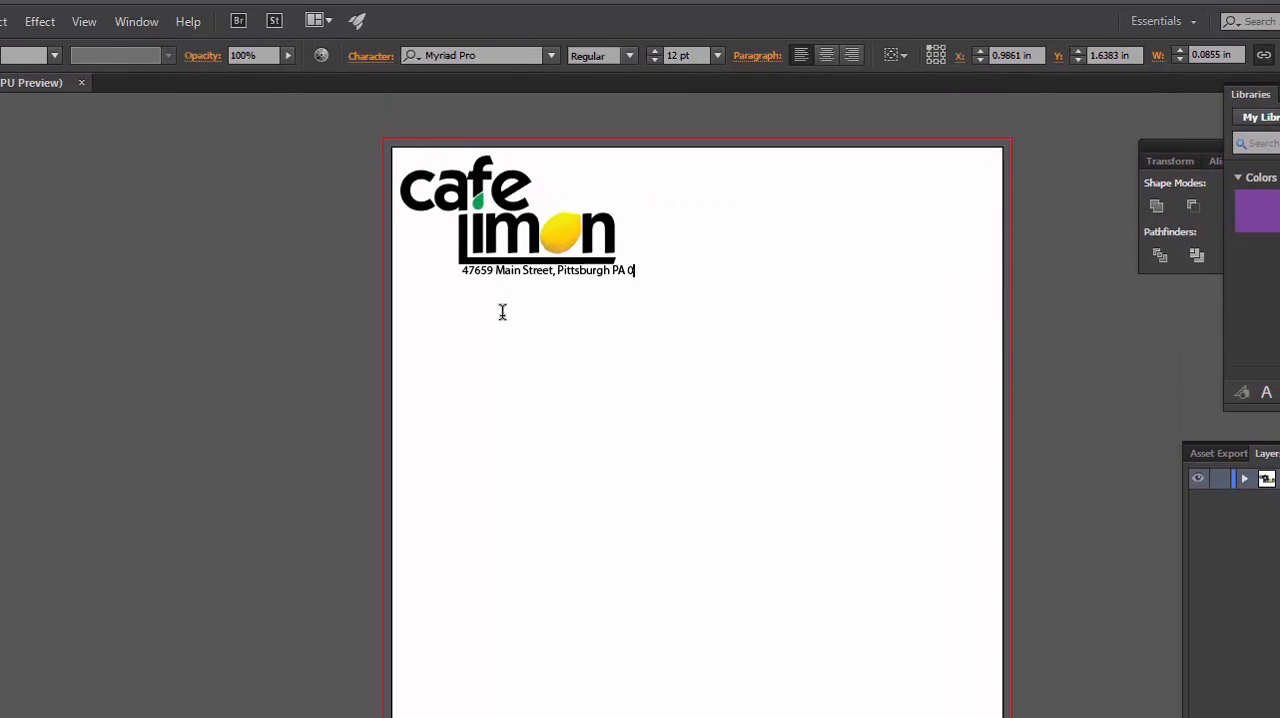
{"action": "type", "text": "439"}
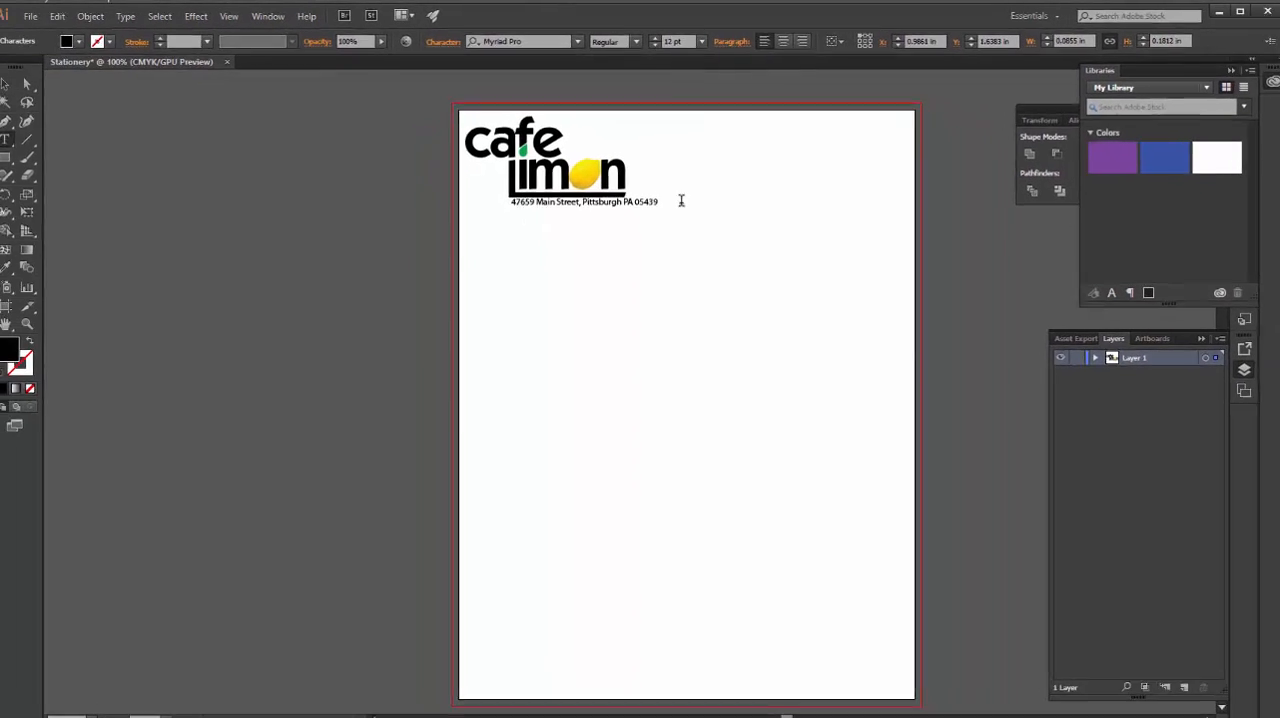
Reduce the font size of the whole address line to 9 pt.
{"action": "left_click_drag", "start_coordinate": [660, 202], "coordinate": [512, 202]}
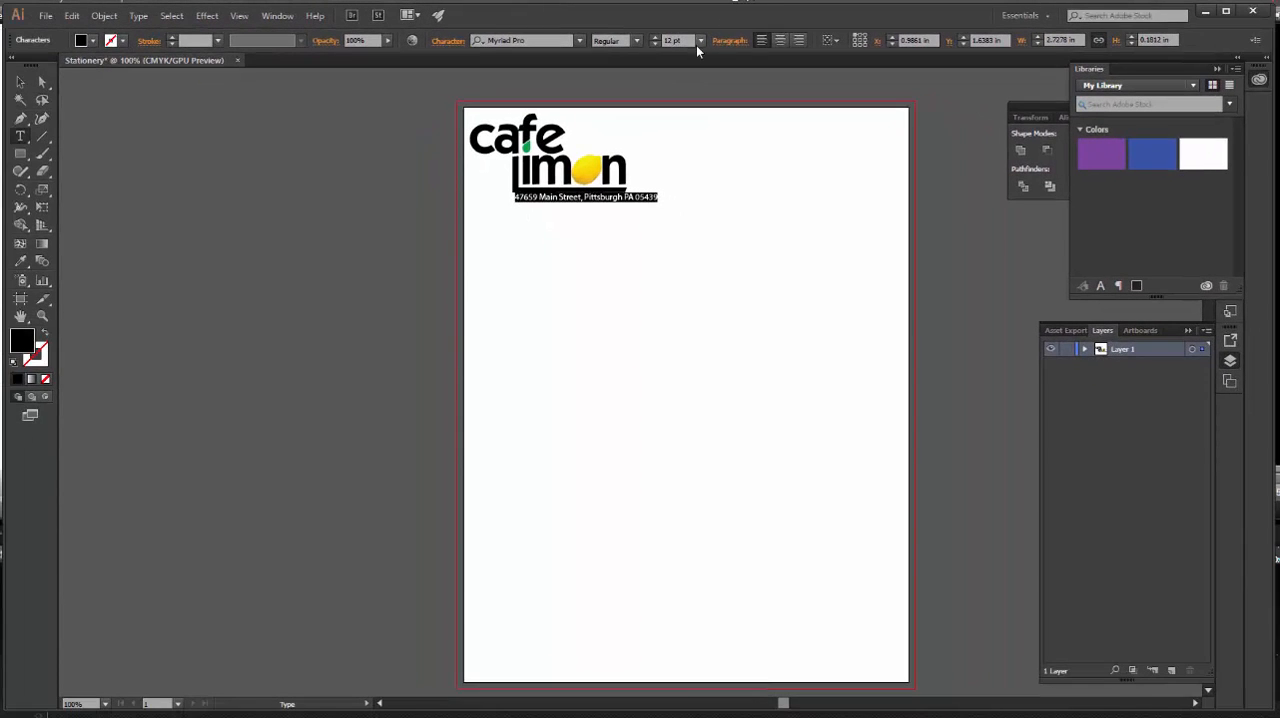
{"action": "left_click", "coordinate": [655, 44]}
{"action": "left_click", "coordinate": [655, 44]}
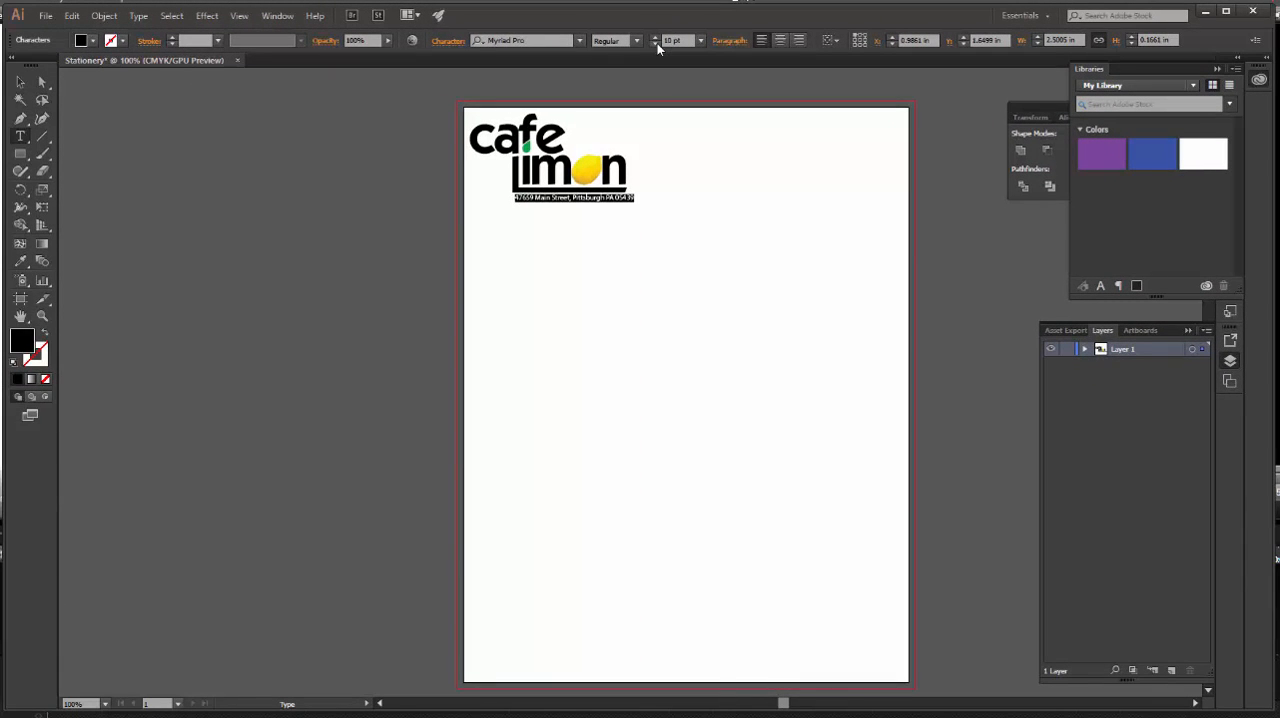
{"action": "left_click", "coordinate": [655, 44]}
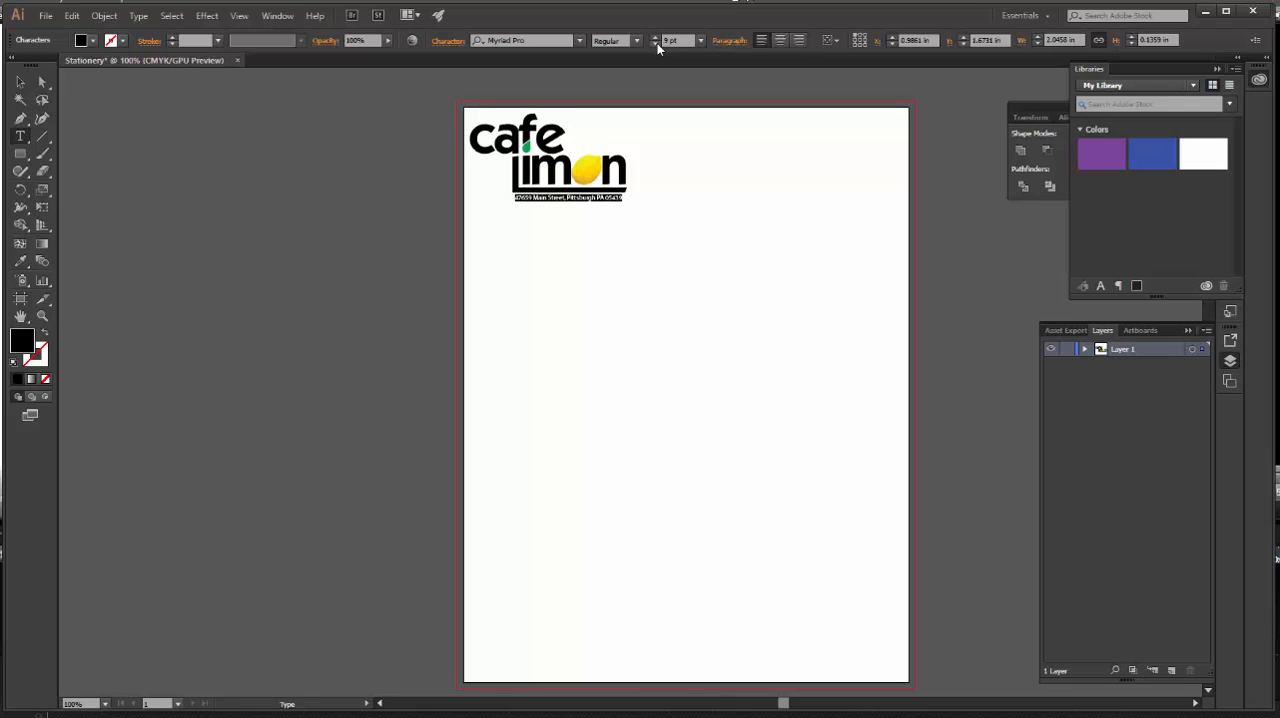
Set the address line's font size to 9.5 pt and nudge it left to line up with the bar under the logo.
{"action": "left_click", "coordinate": [655, 38]}
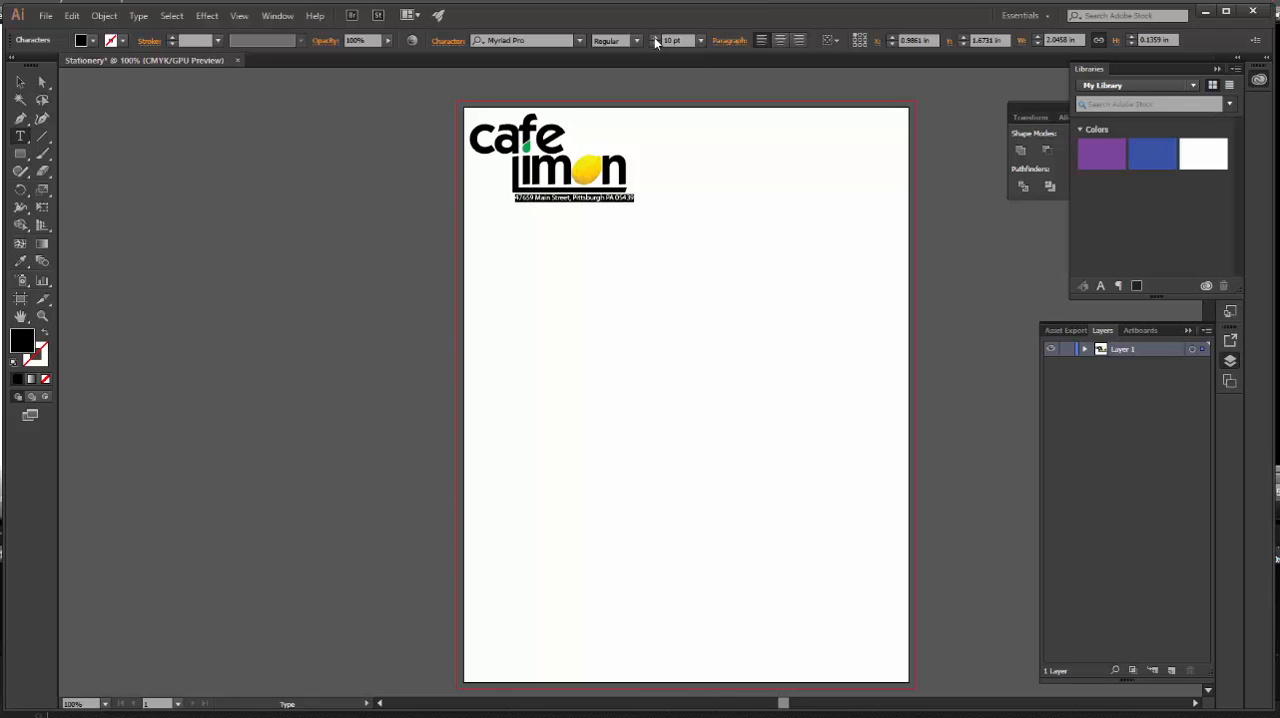
{"action": "left_click", "coordinate": [680, 40]}
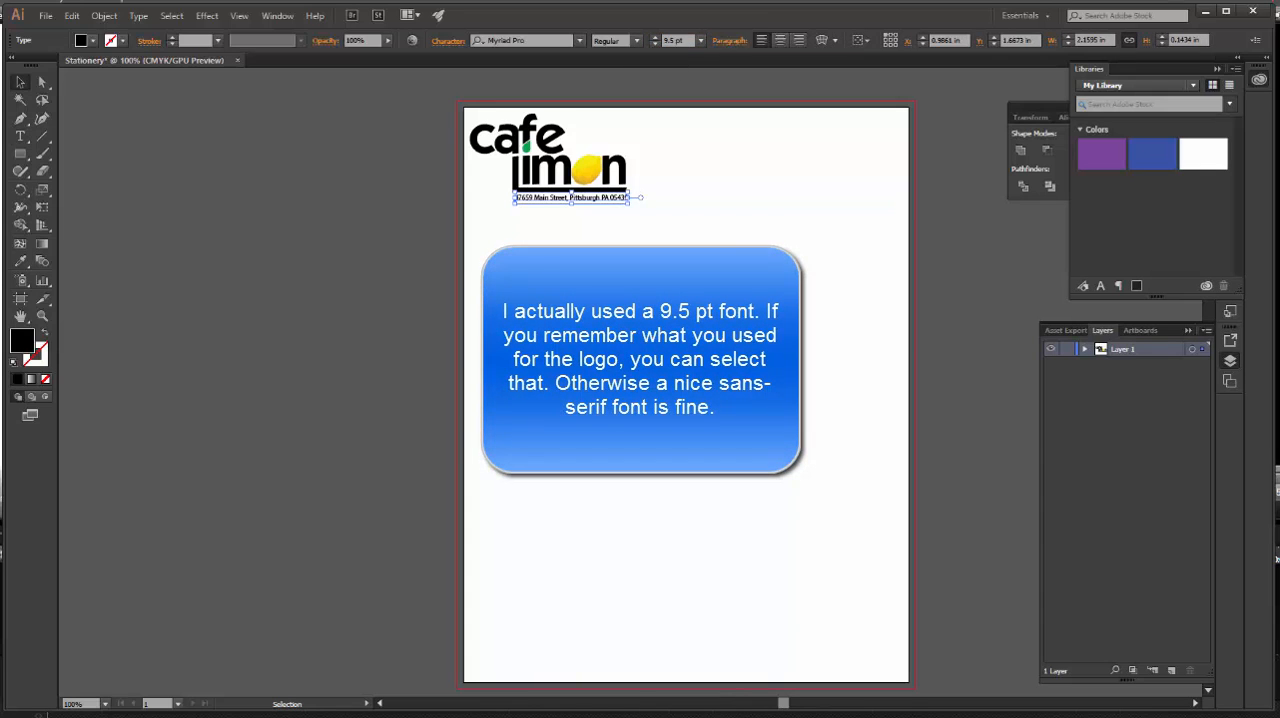
{"action": "key", "text": "Left"}
{"action": "key", "text": "Left"}
{"action": "key", "text": "Left"}
{"action": "key", "text": "ctrl+space"}
{"action": "left_click", "coordinate": [568, 212]}
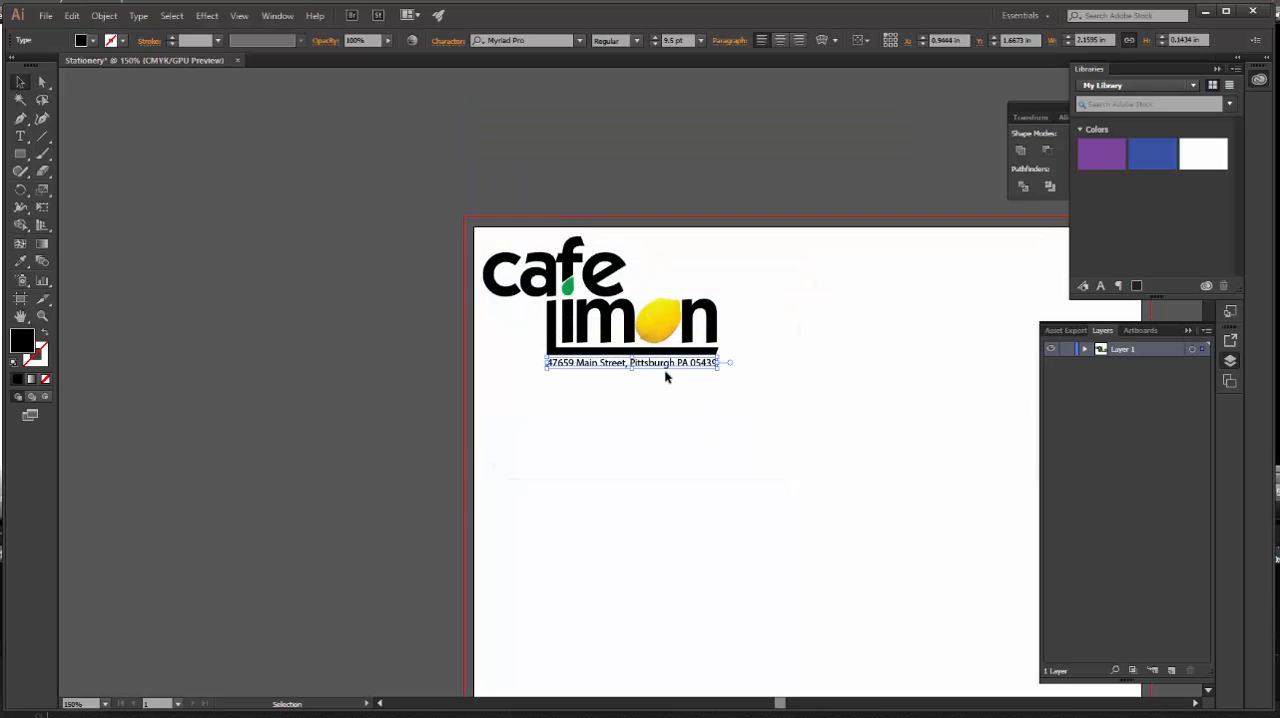
{"action": "left_click", "coordinate": [755, 330]}
Place the leaves artwork from the Cafe folder onto the letterhead page, unlinked and cropped to its bounding box.
{"action": "left_click", "coordinate": [46, 15]}
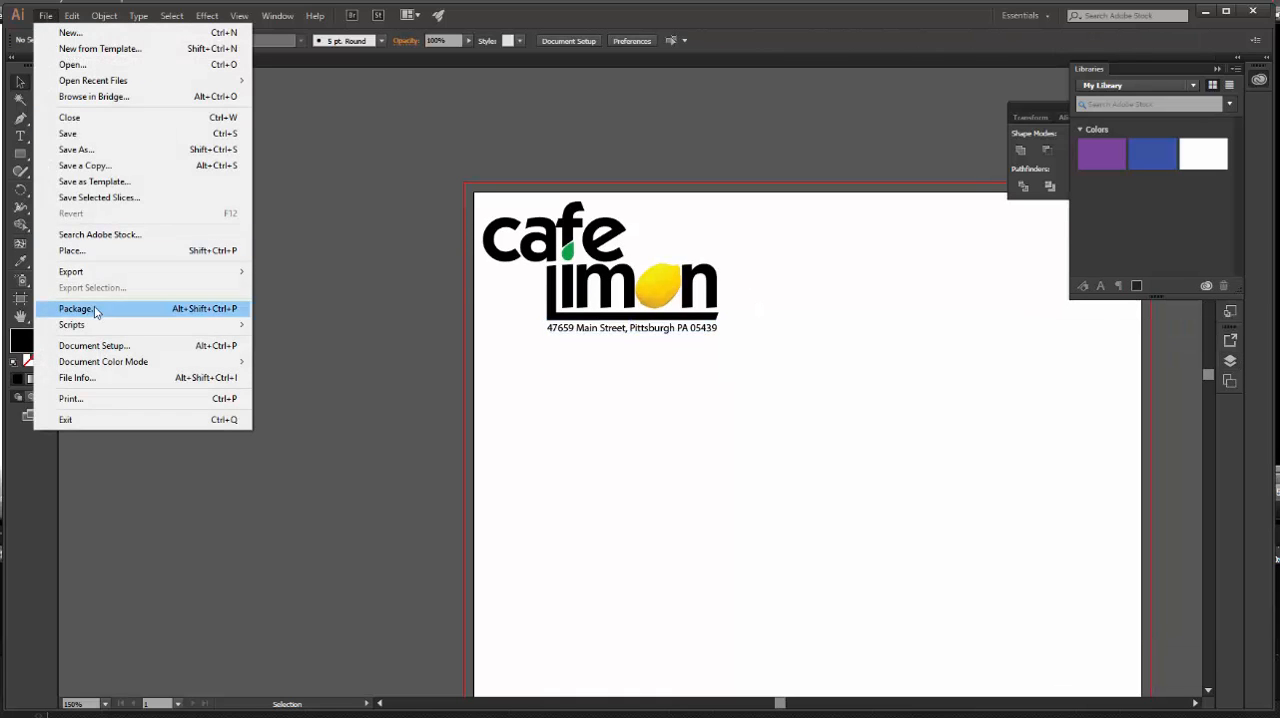
{"action": "left_click", "coordinate": [82, 249]}
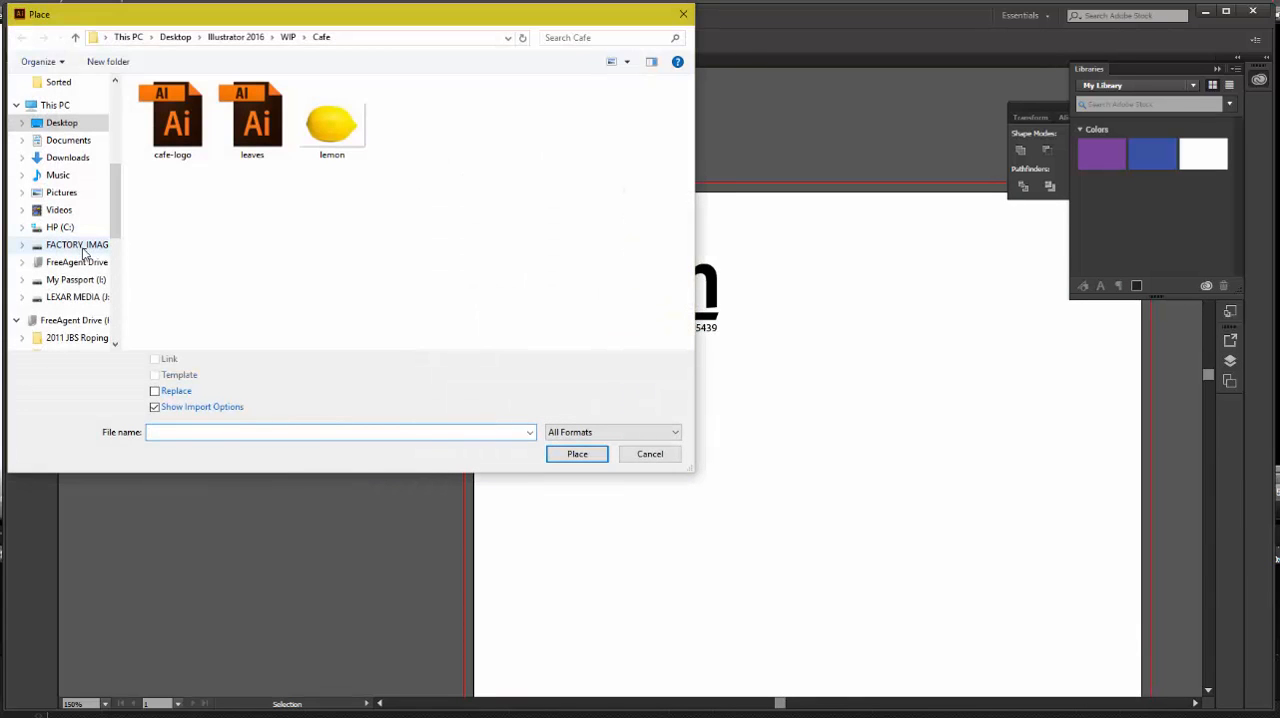
{"action": "left_click", "coordinate": [259, 121]}
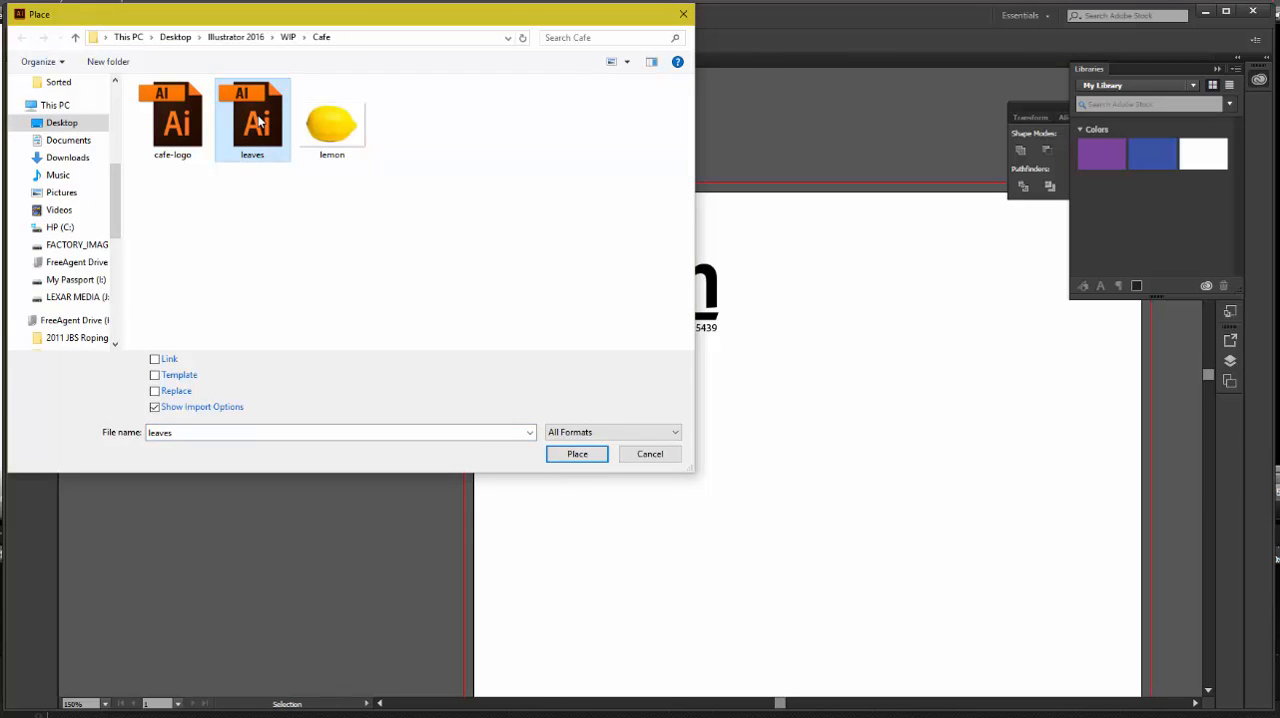
{"action": "left_click", "coordinate": [584, 456]}
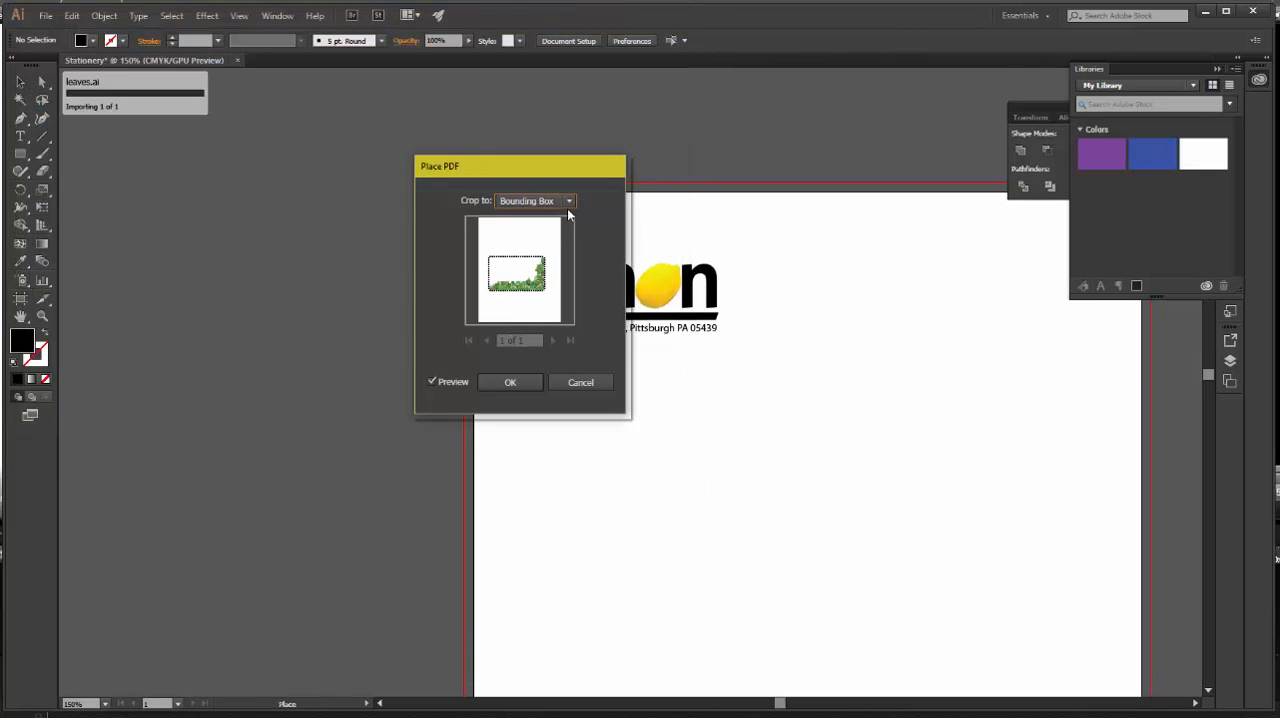
{"action": "left_click", "coordinate": [512, 382]}
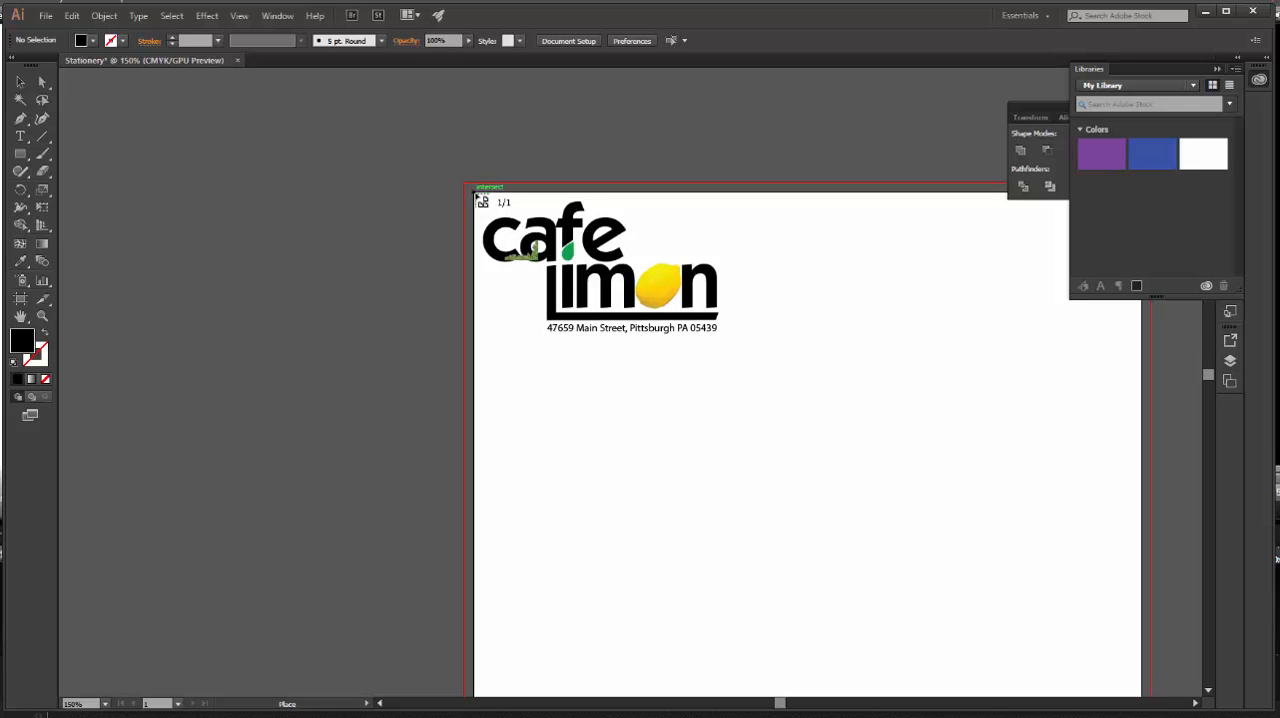
{"action": "left_click", "coordinate": [475, 194]}
Move the leaves artwork into the page's lower-right corner so its outer edges reach the bleed line, and deselect it.
{"action": "key", "text": "space"}
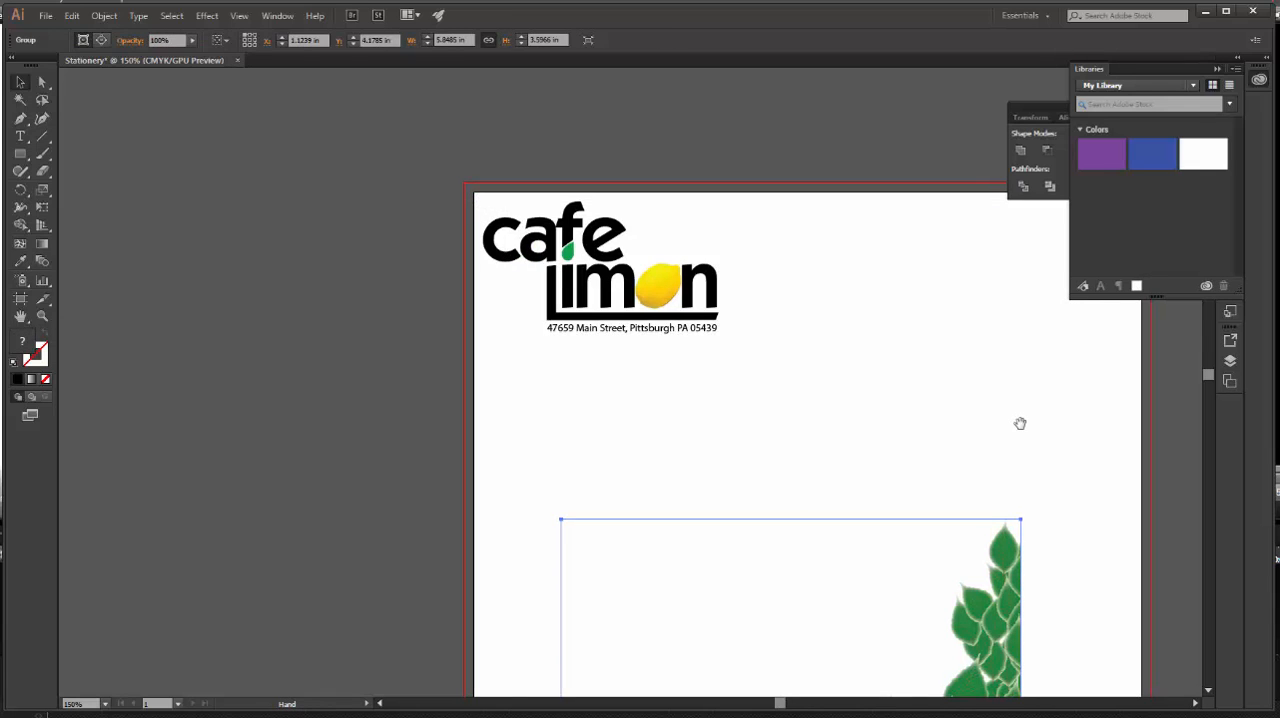
{"action": "left_click_drag", "start_coordinate": [1020, 423], "coordinate": [648, 222]}
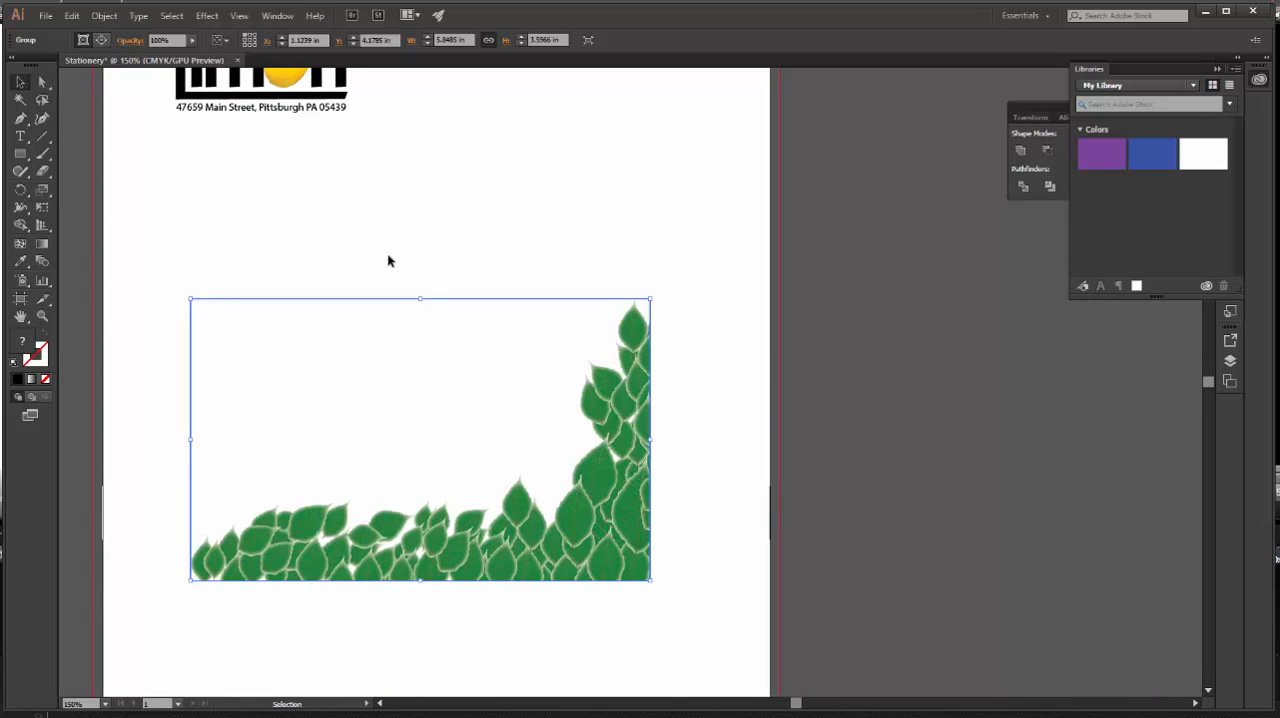
{"action": "left_click", "coordinate": [471, 289], "text": "ctrl+alt"}
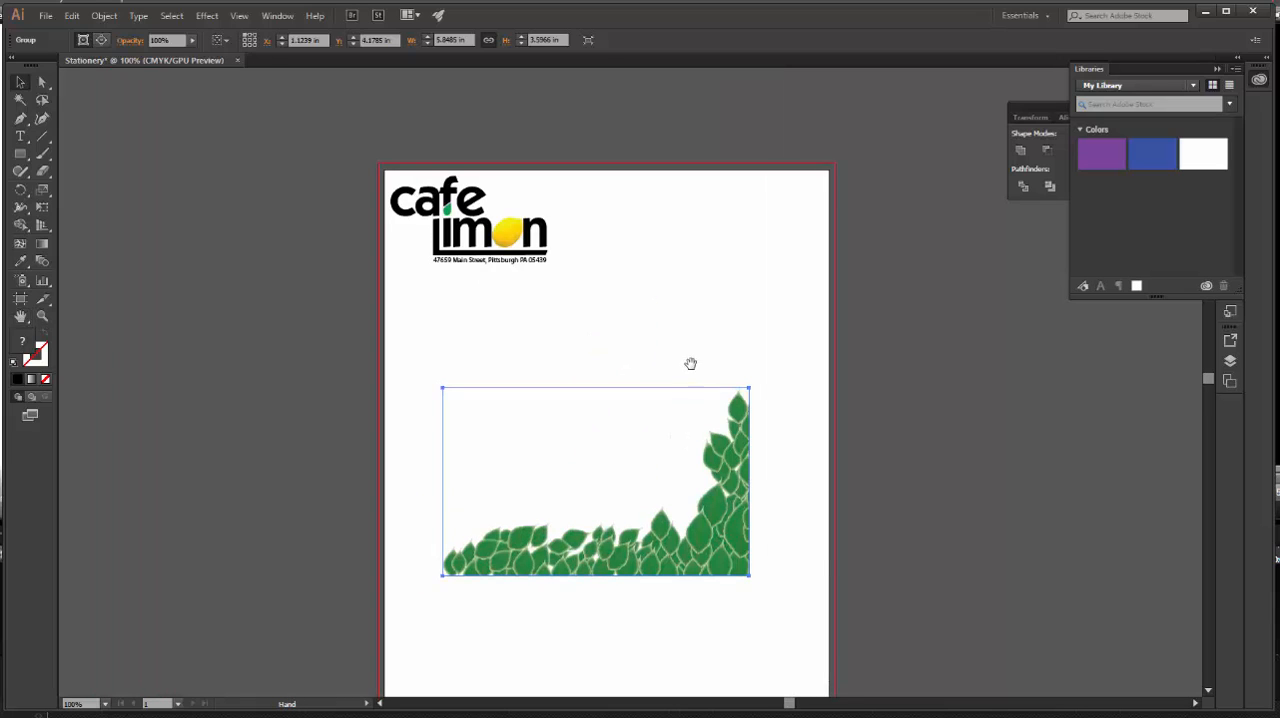
{"action": "left_click_drag", "start_coordinate": [690, 363], "coordinate": [632, 284]}
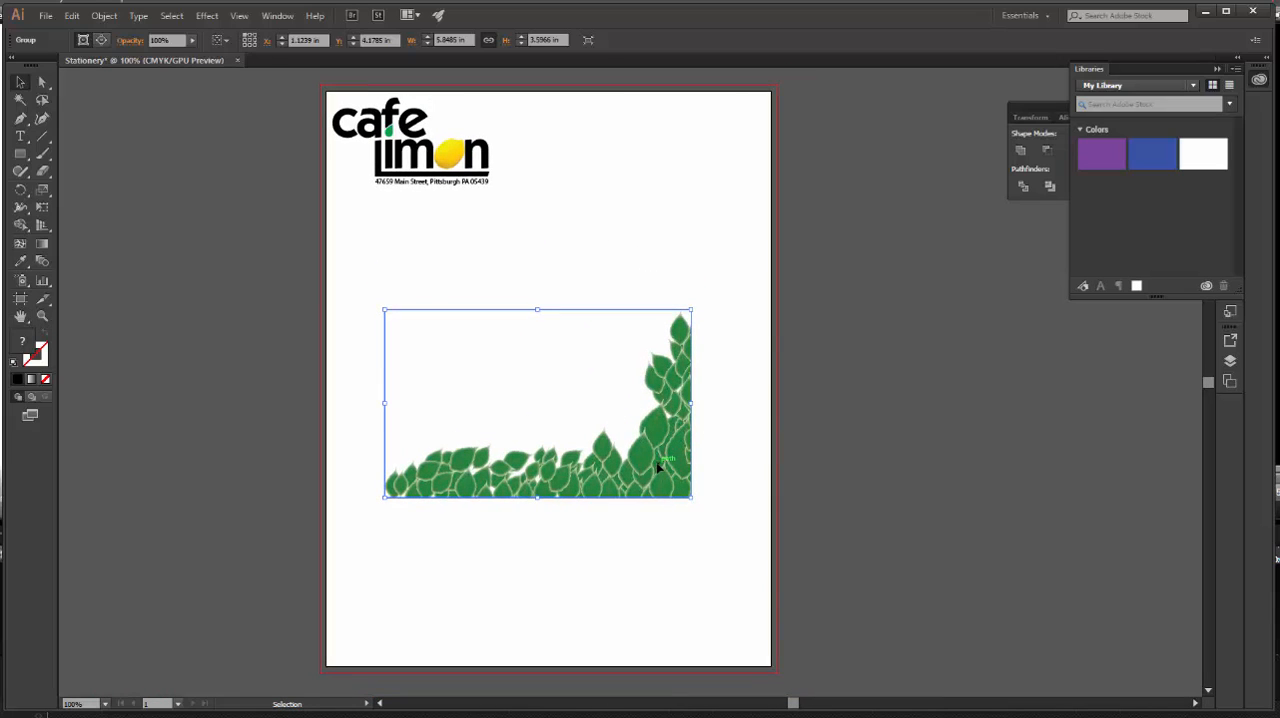
{"action": "left_click_drag", "start_coordinate": [658, 467], "coordinate": [740, 647]}
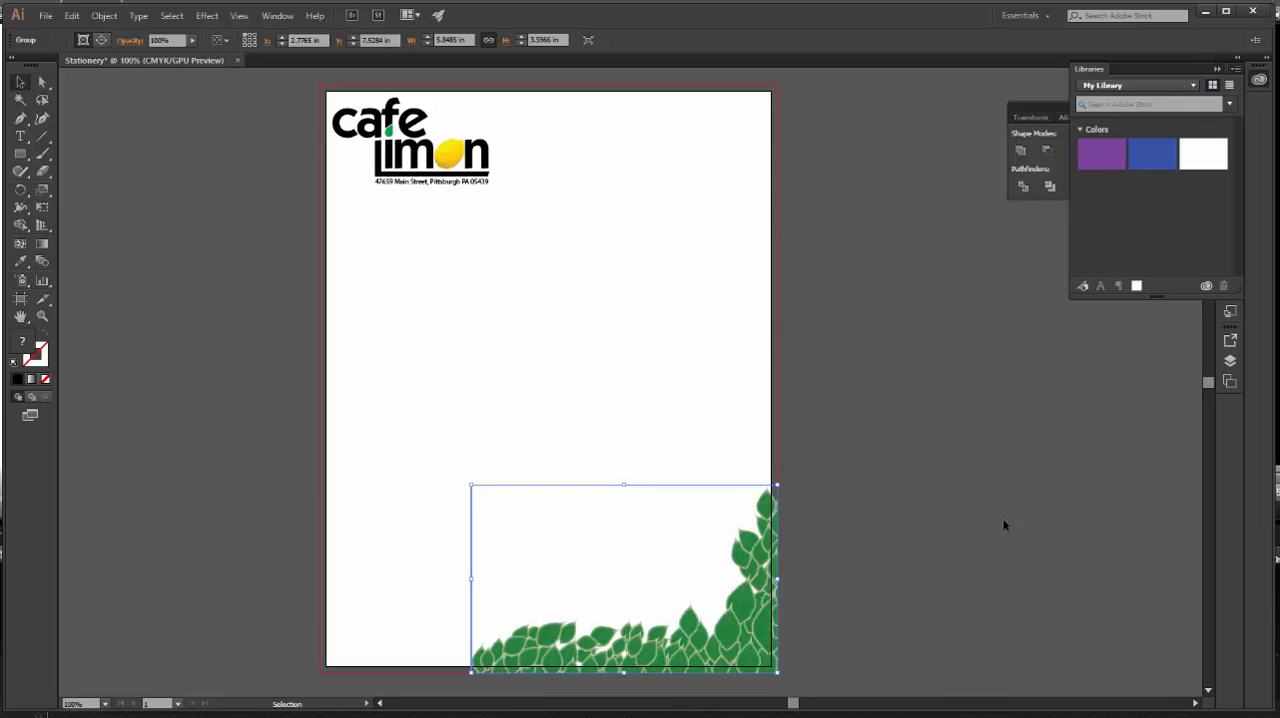
{"action": "left_click", "coordinate": [1004, 524]}
Save the document as Stationery in Adobe Illustrator format in the Cafe folder.
{"action": "left_click", "coordinate": [46, 15]}
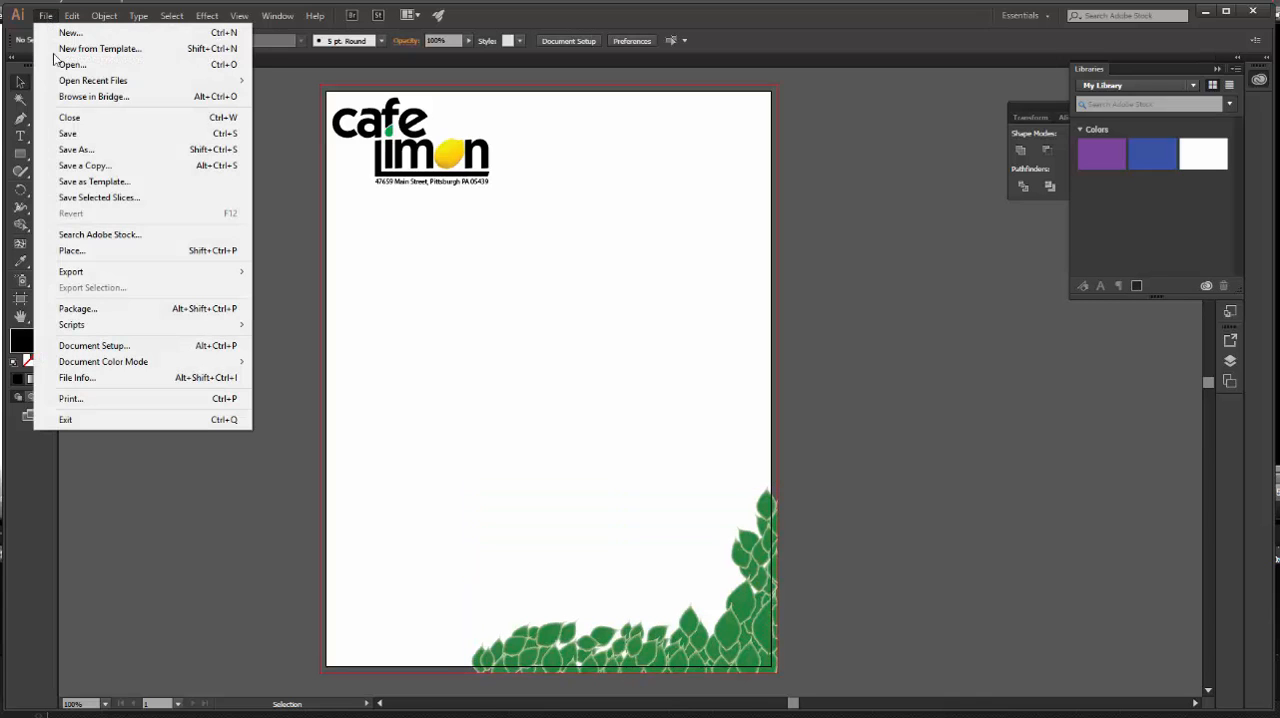
{"action": "left_click", "coordinate": [78, 149]}
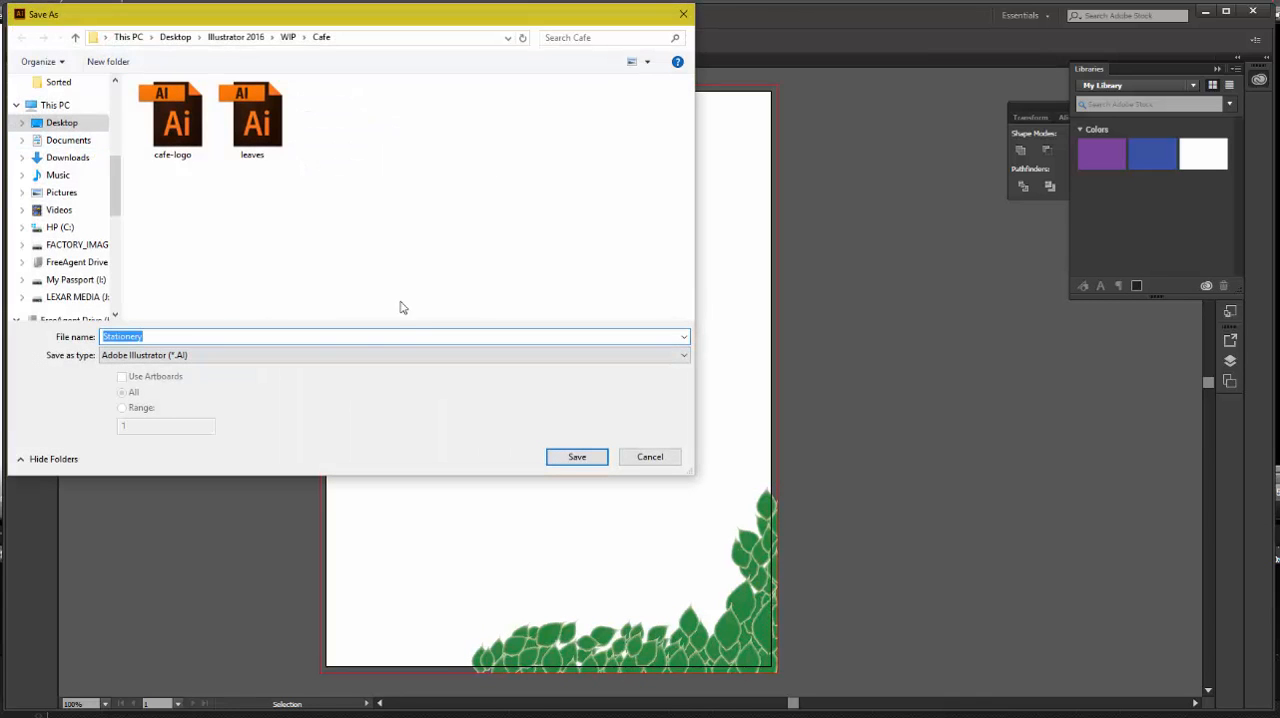
{"action": "left_click", "coordinate": [592, 458]}
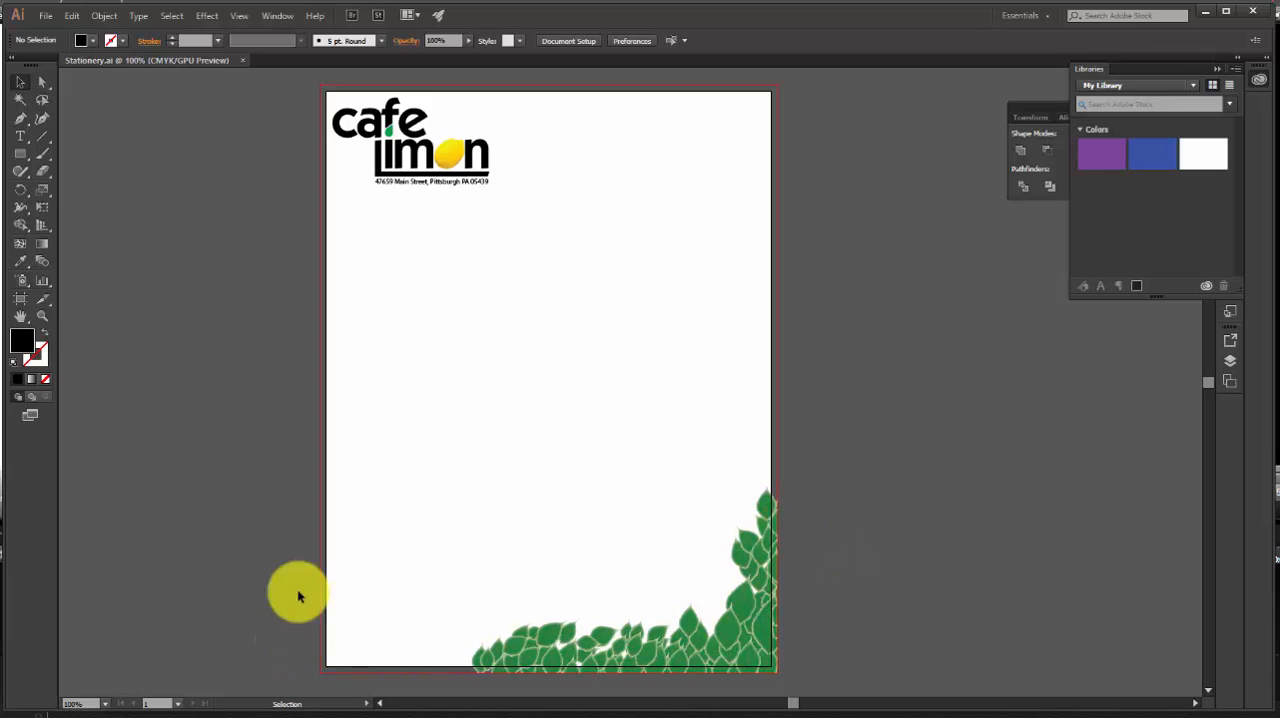
Rename the existing letter-size artboard as Letterhead.
{"action": "left_click", "coordinate": [21, 299]}
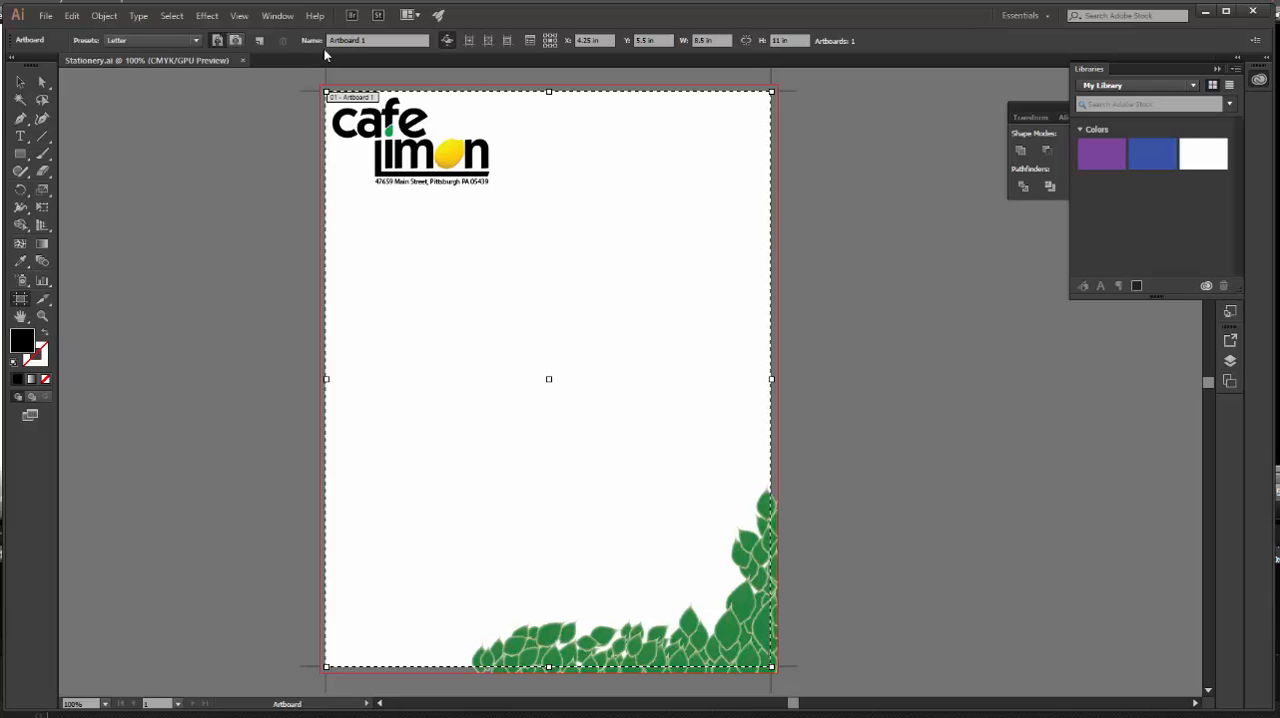
{"action": "left_click", "coordinate": [388, 40]}
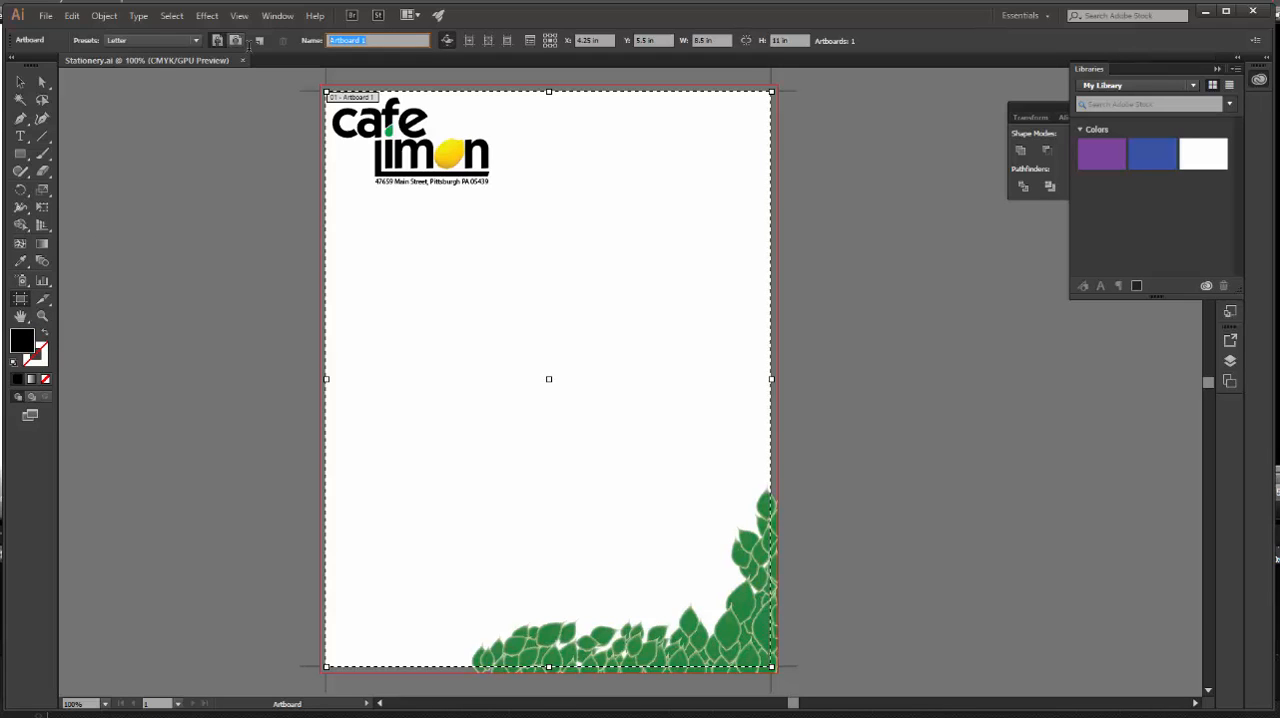
{"action": "type", "text": "Letterhead"}
{"action": "key", "text": "Return"}
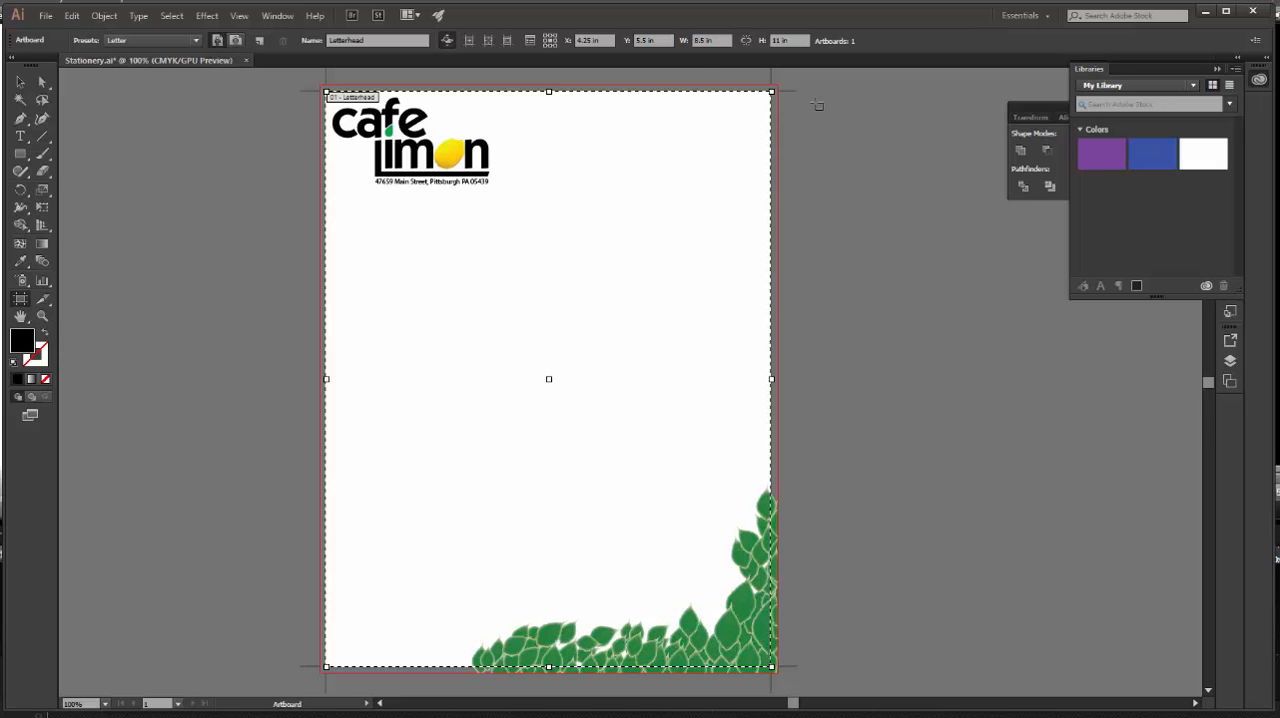
Draw a second artboard to the right of the letterhead and set its size to 9.5 in wide by 4.13 in high.
{"action": "left_click_drag", "start_coordinate": [817, 103], "coordinate": [1067, 242]}
{"action": "left_click_drag", "start_coordinate": [1158, 283], "coordinate": [1181, 322]}
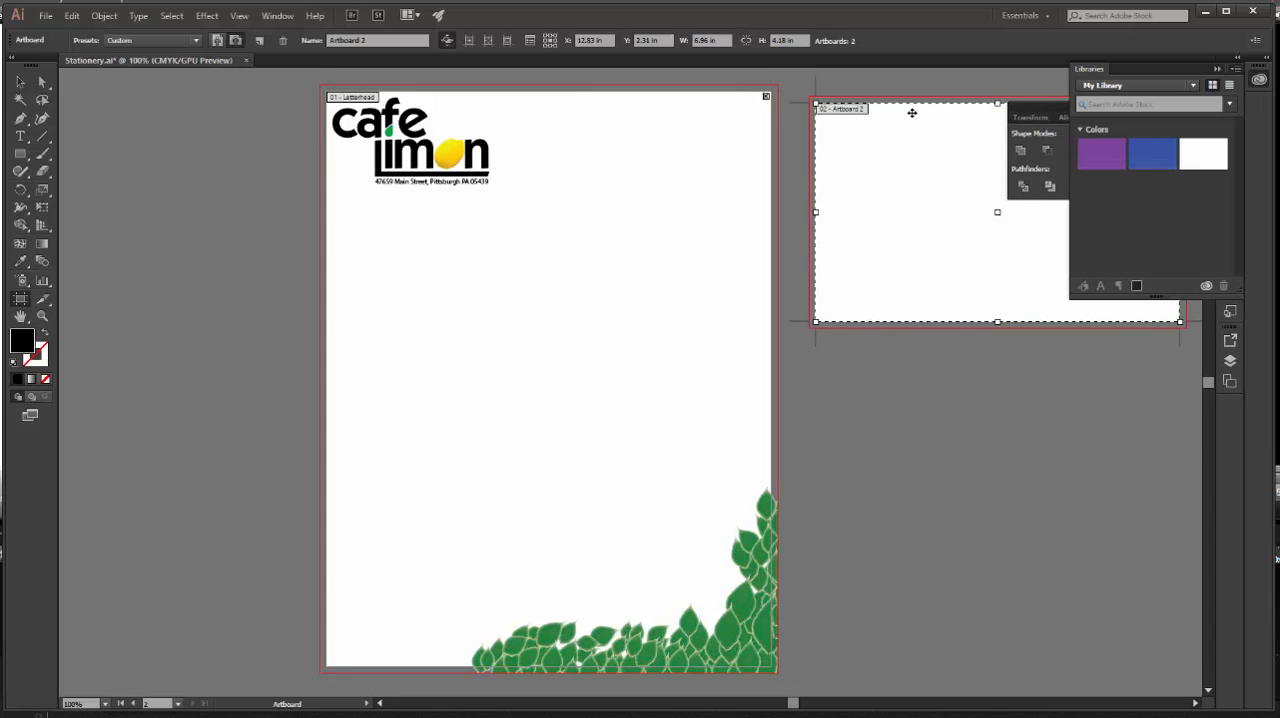
{"action": "left_click", "coordinate": [720, 38]}
{"action": "key", "text": "Tab"}
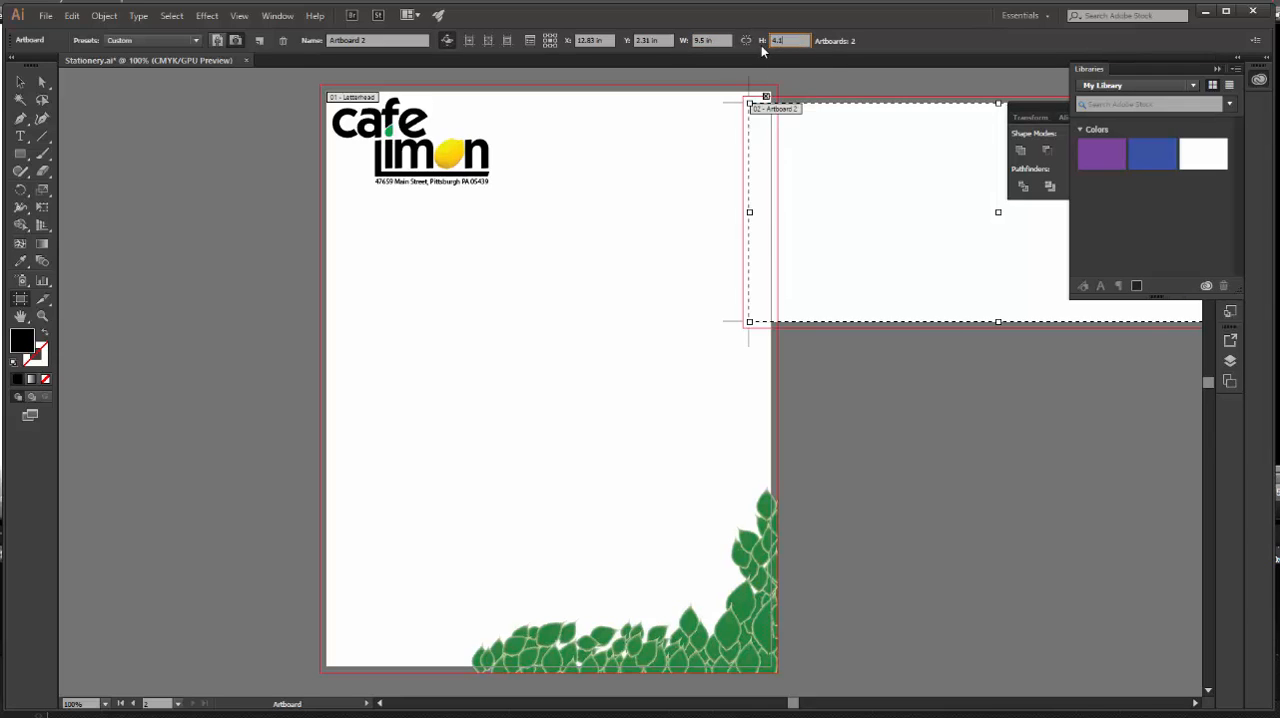
{"action": "type", "text": "4.13"}
{"action": "key", "text": "Return"}
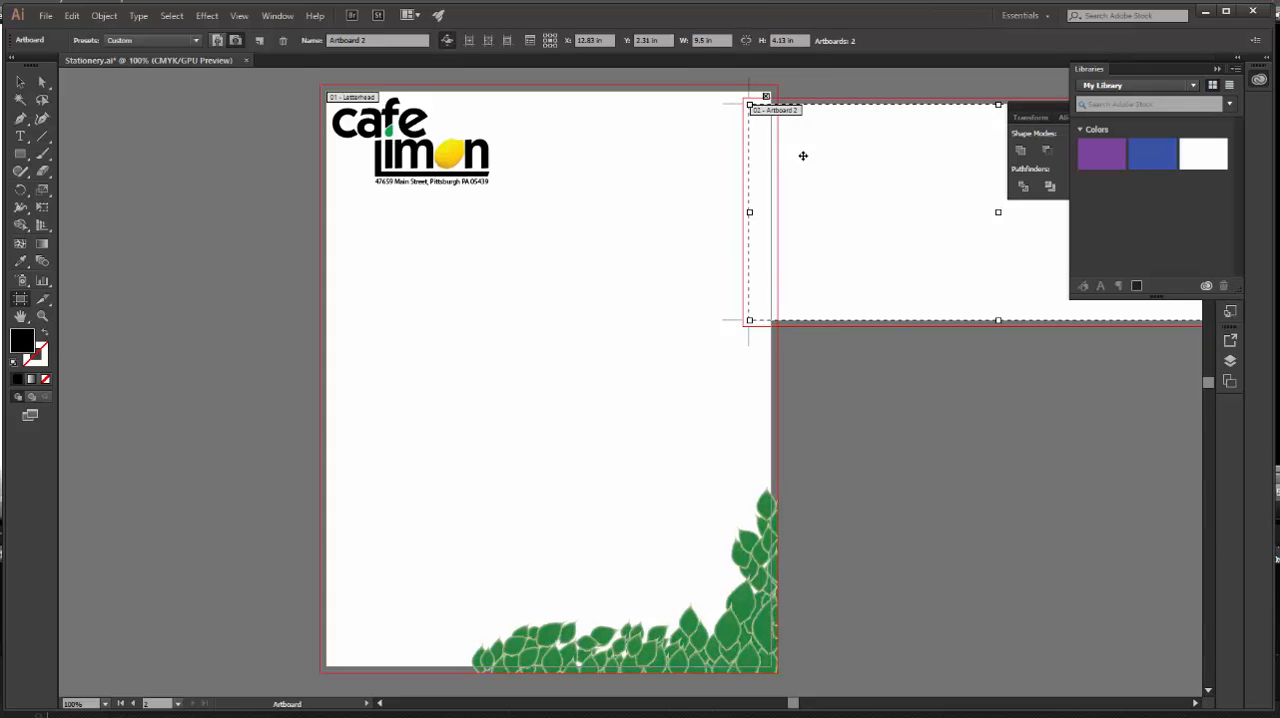
Move the second artboard clear of the letterhead with their top edges aligned, and rename it Envelope.
{"action": "left_click_drag", "start_coordinate": [811, 149], "coordinate": [864, 135]}
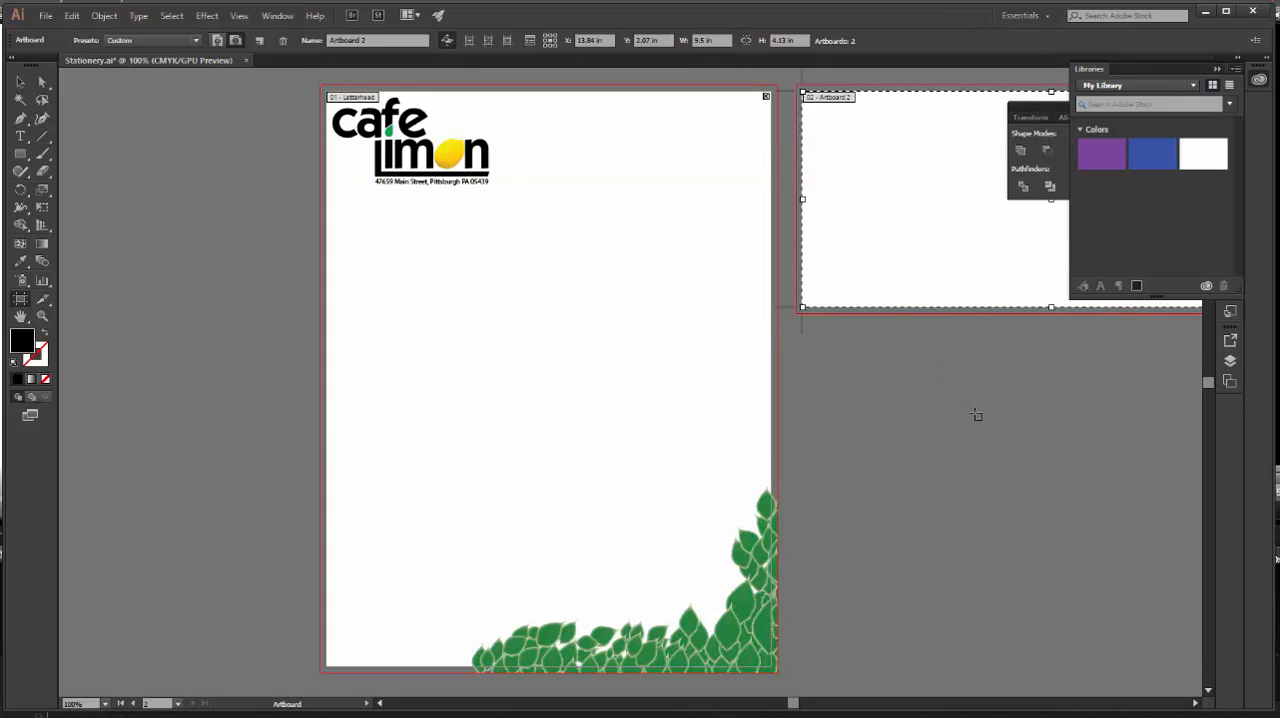
{"action": "key", "text": "space"}
{"action": "left_click_drag", "start_coordinate": [1013, 404], "coordinate": [739, 412]}
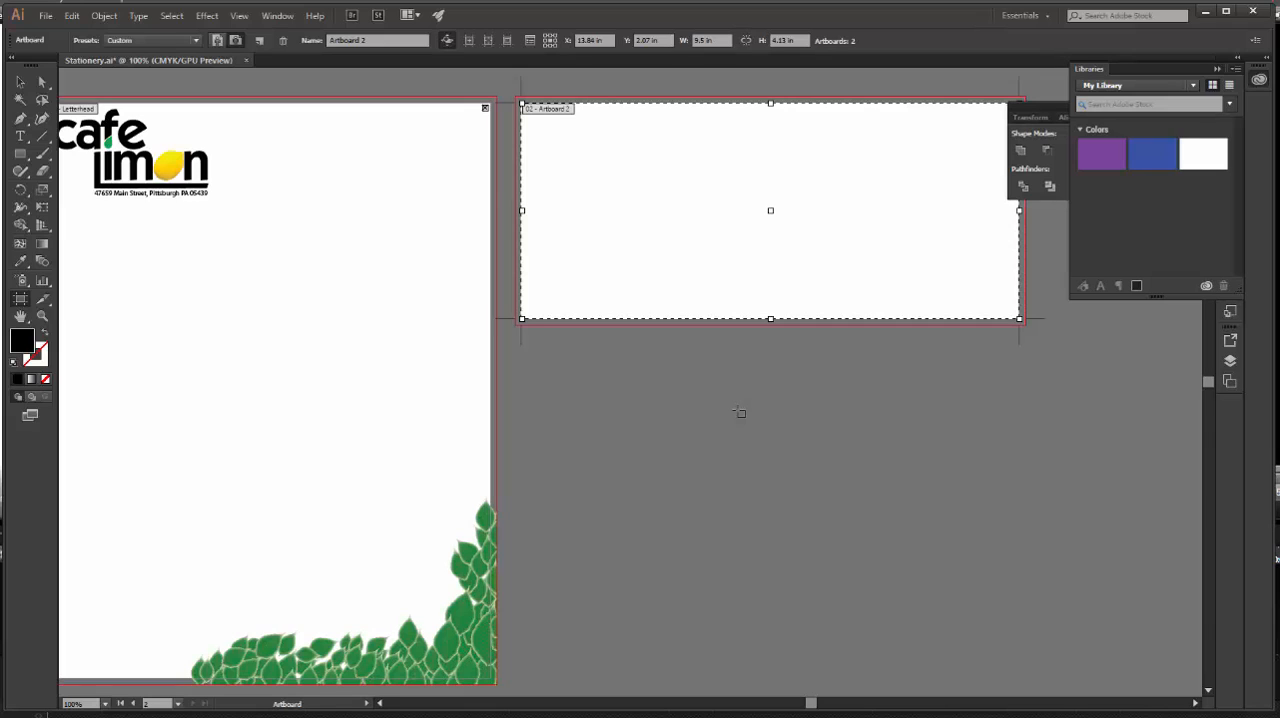
{"action": "left_click", "coordinate": [372, 40]}
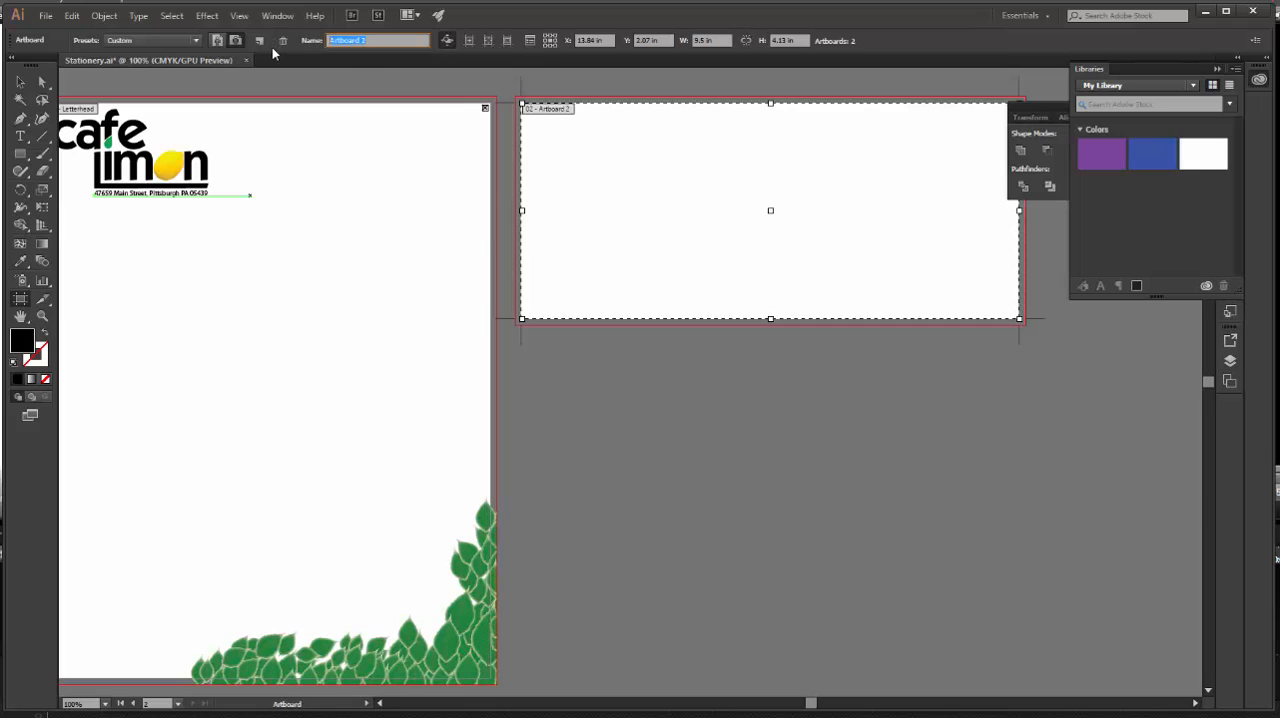
{"action": "type", "text": "Envelope"}
{"action": "key", "text": "Return"}
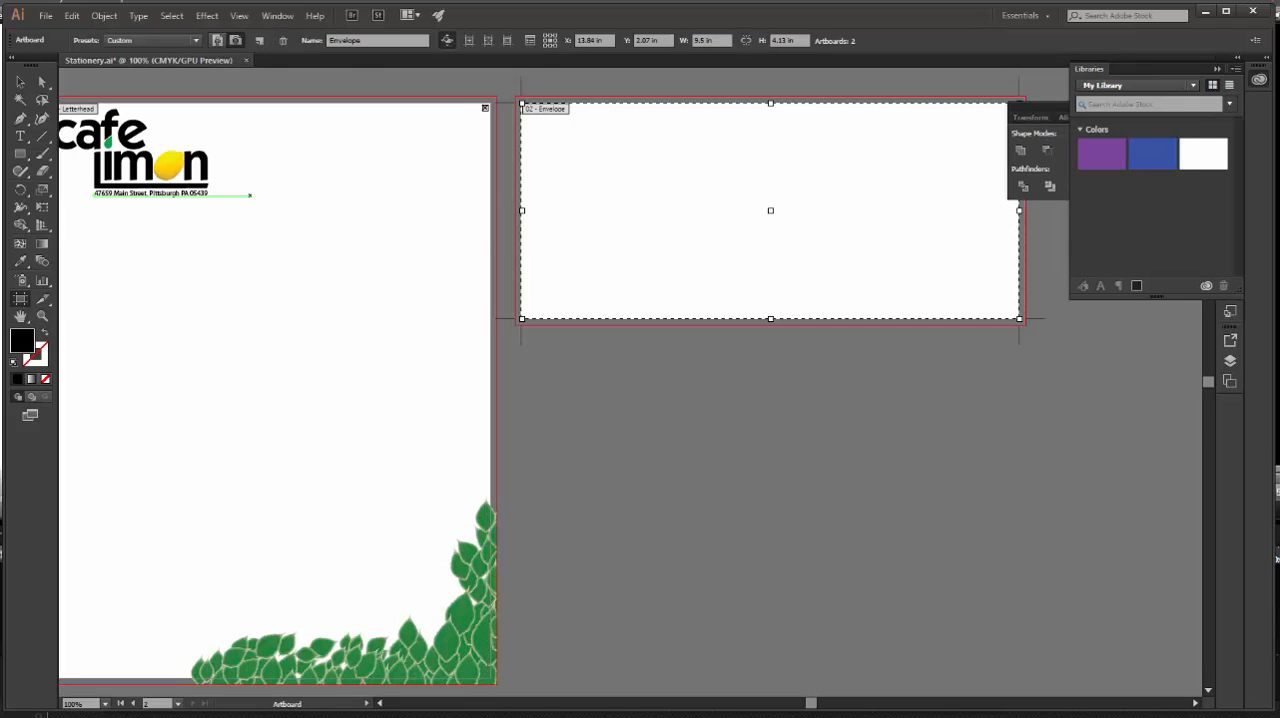
Place page 2 of the cafe-logo file, unlinked and cropped to its bounding box, near the envelope's upper-left corner.
{"action": "left_click", "coordinate": [45, 15]}
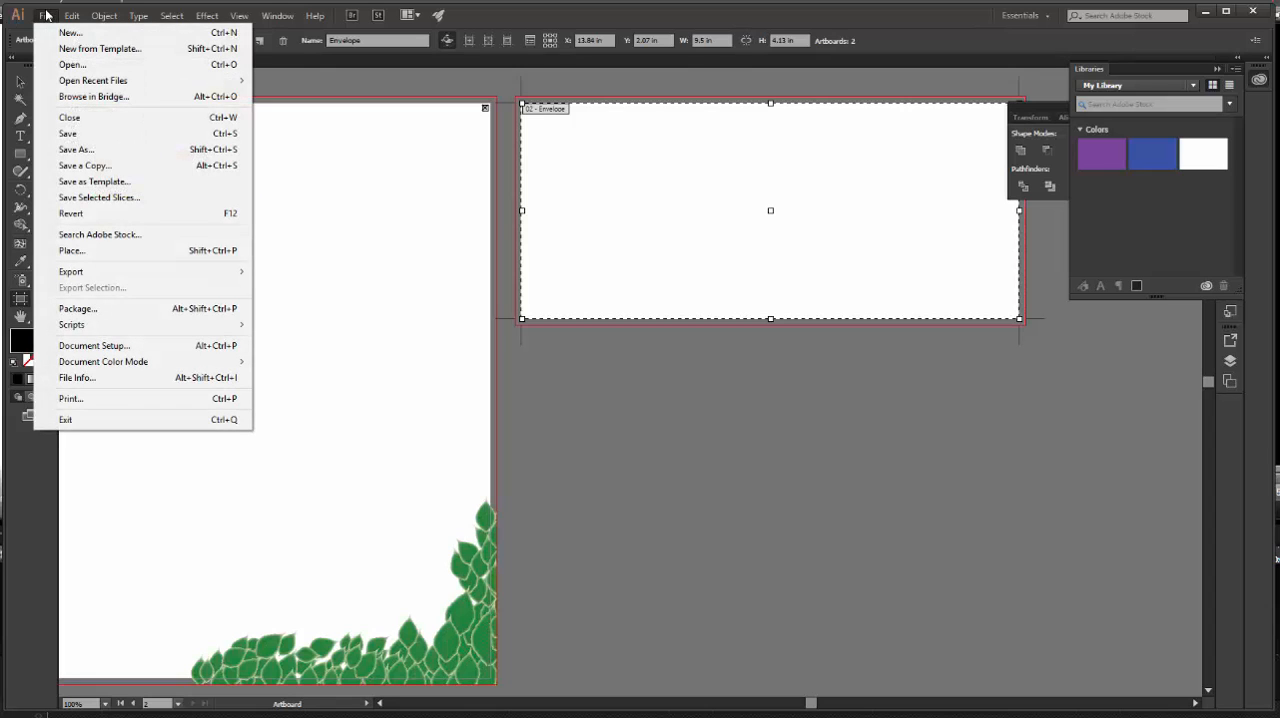
{"action": "left_click", "coordinate": [85, 258]}
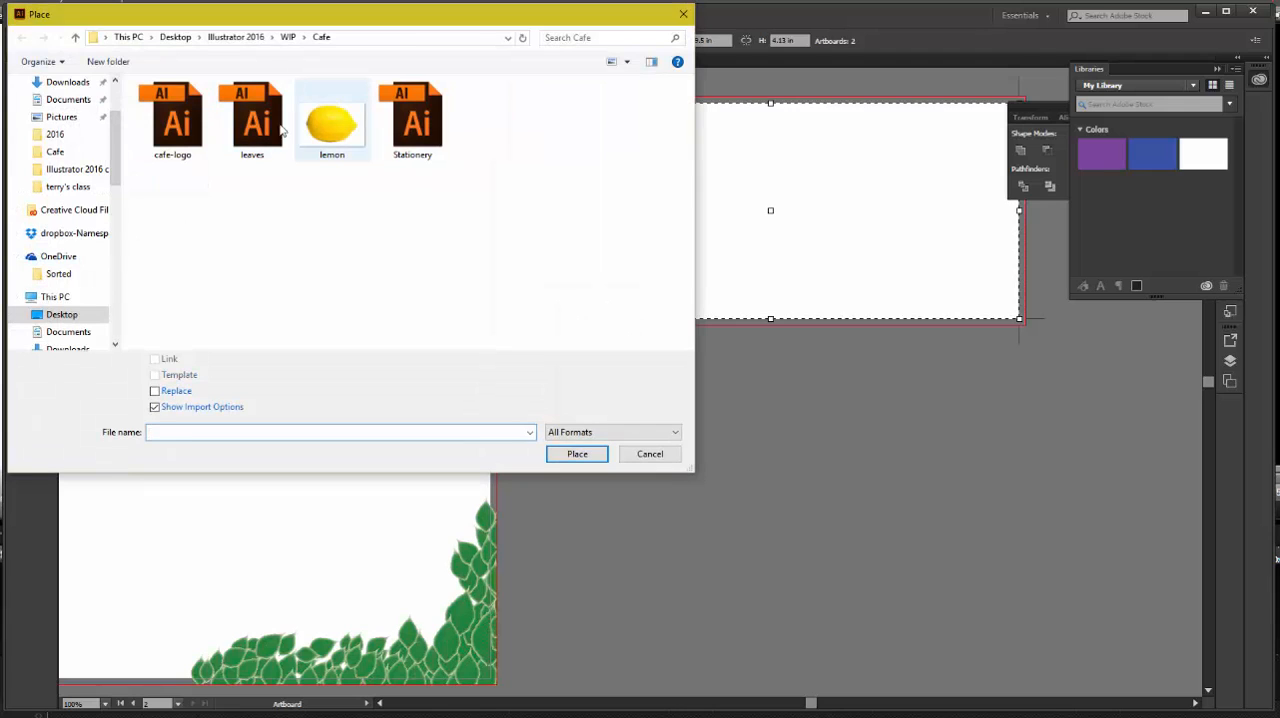
{"action": "left_click", "coordinate": [192, 130]}
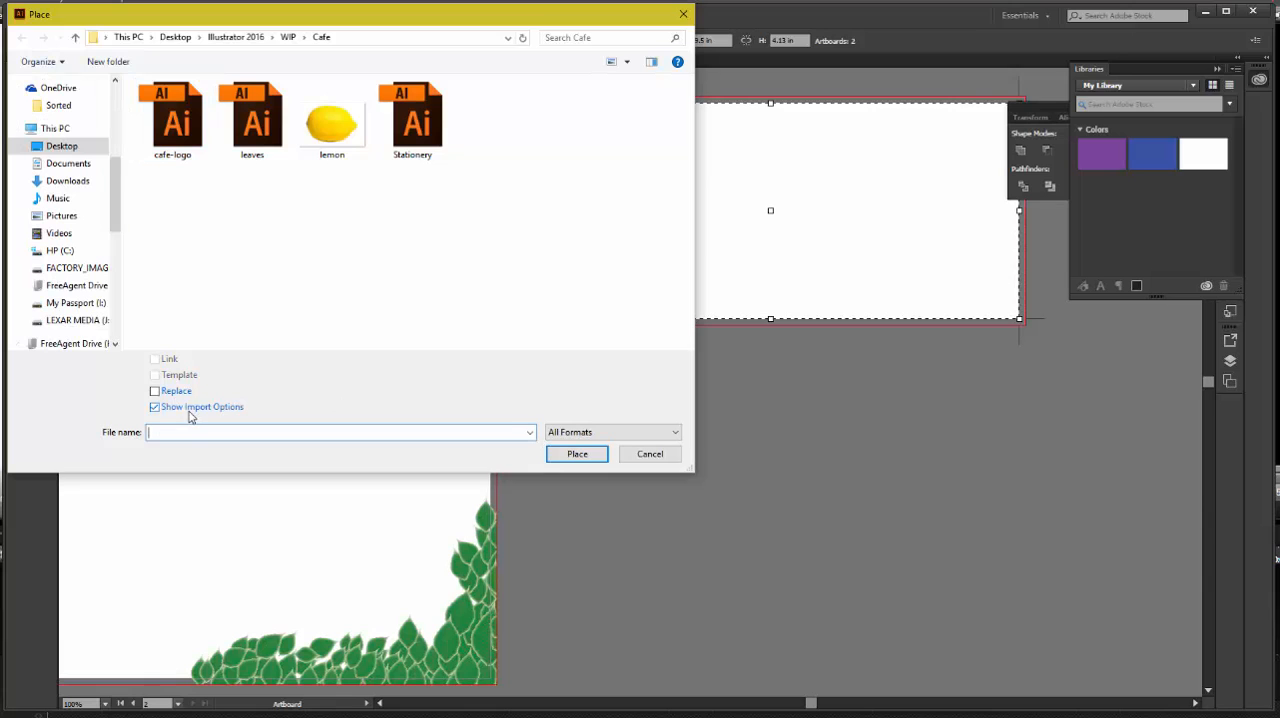
{"action": "left_click", "coordinate": [186, 134]}
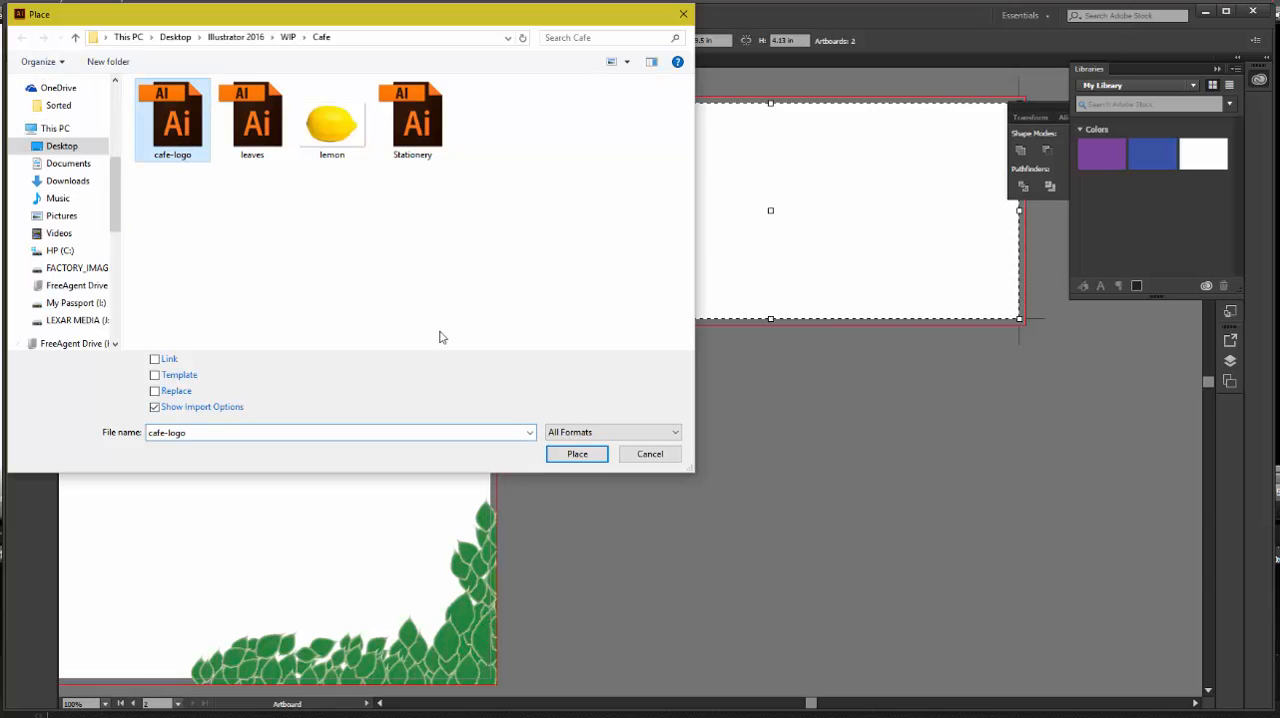
{"action": "left_click", "coordinate": [576, 458]}
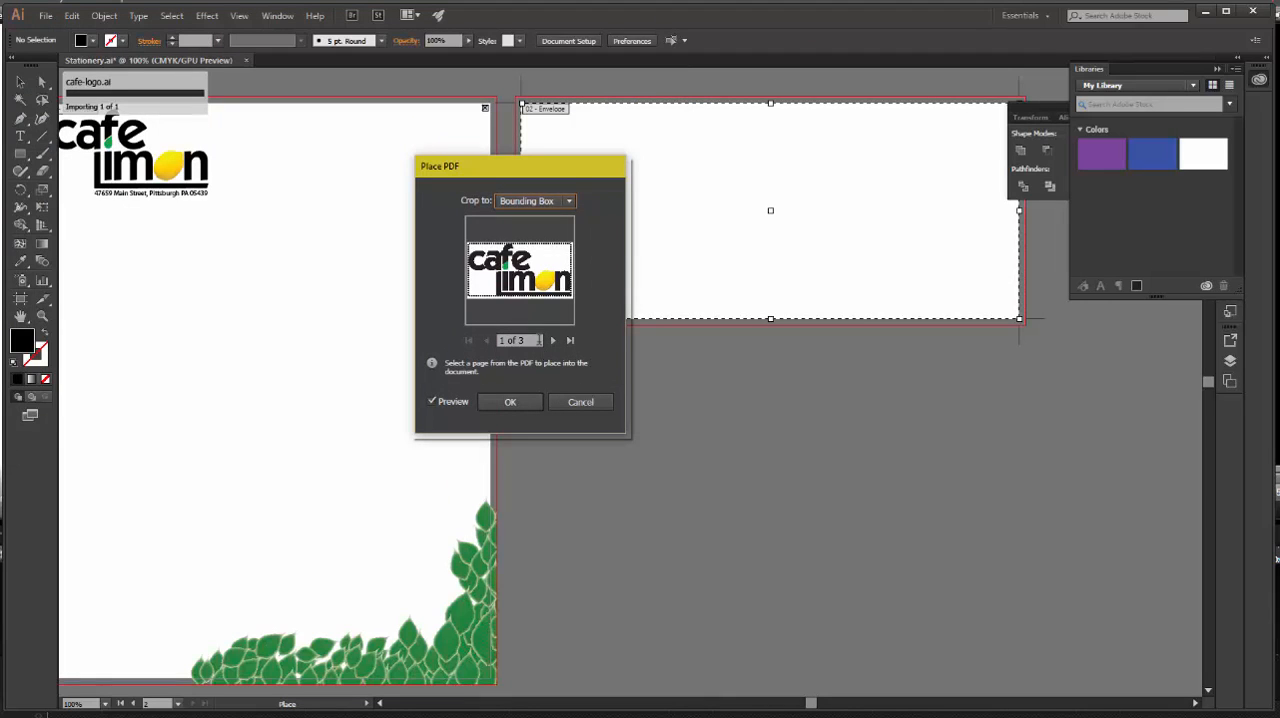
{"action": "left_click", "coordinate": [552, 341]}
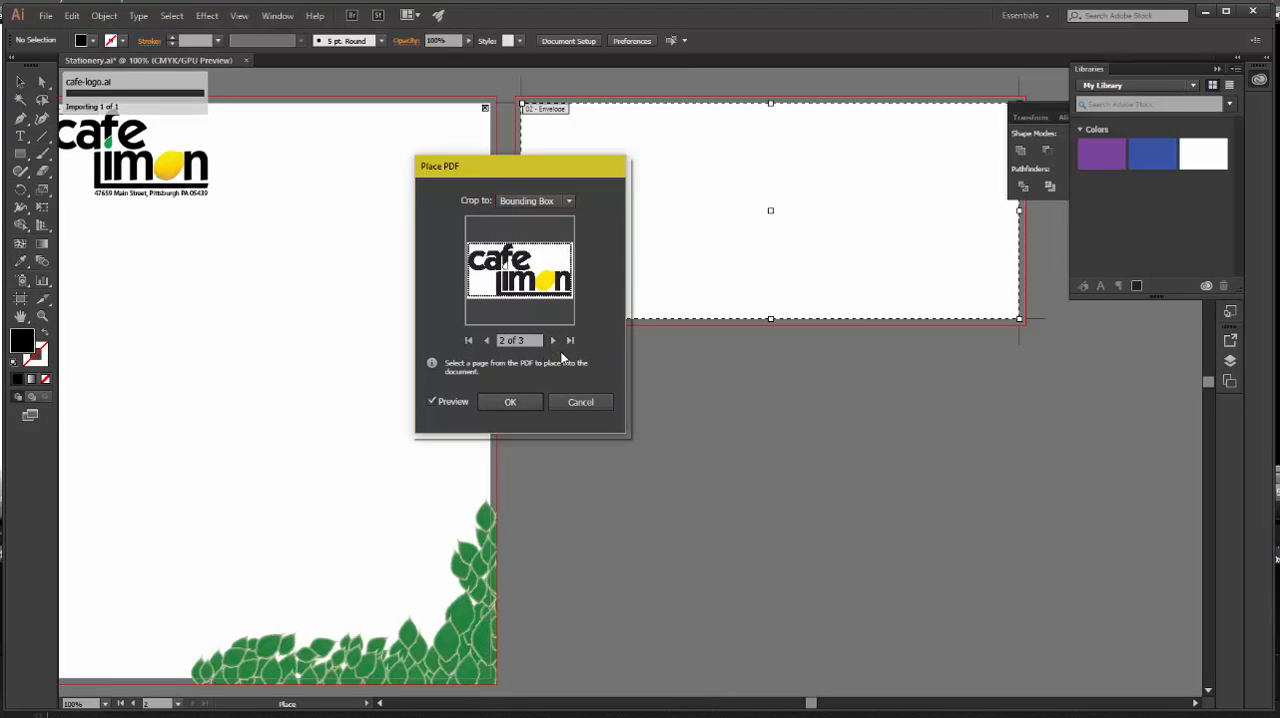
{"action": "left_click", "coordinate": [510, 401]}
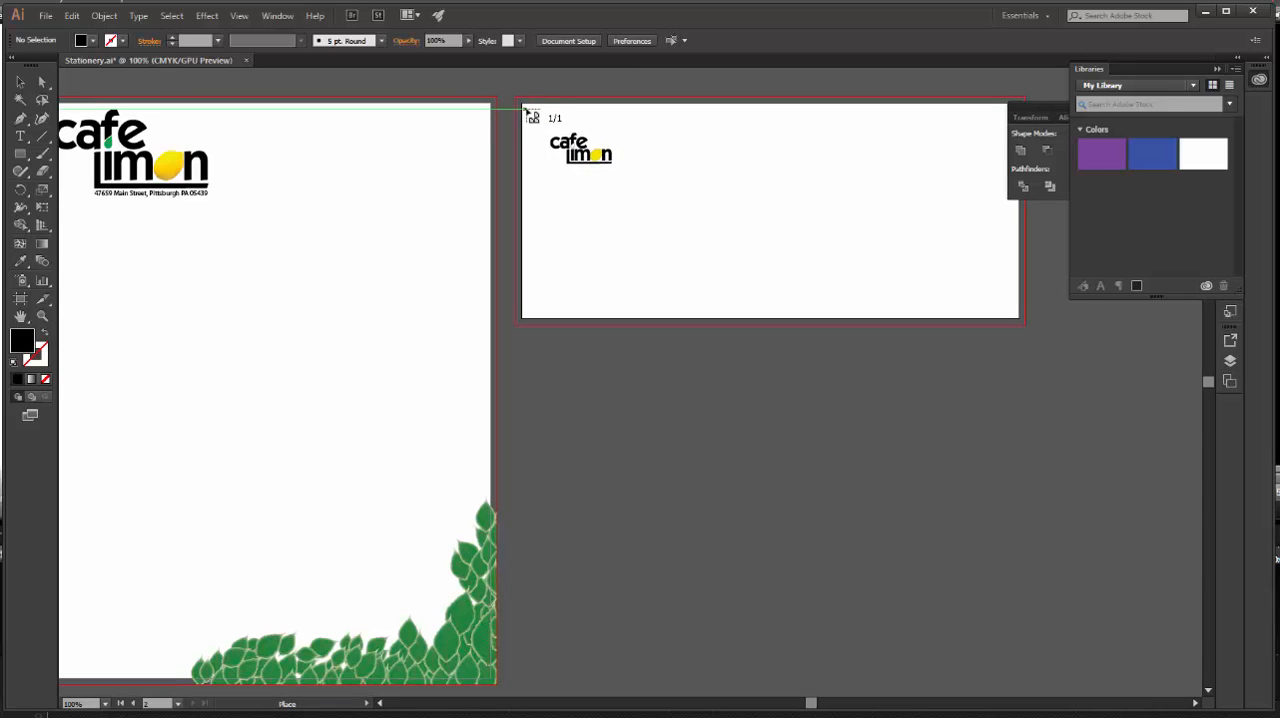
{"action": "left_click", "coordinate": [533, 113]}
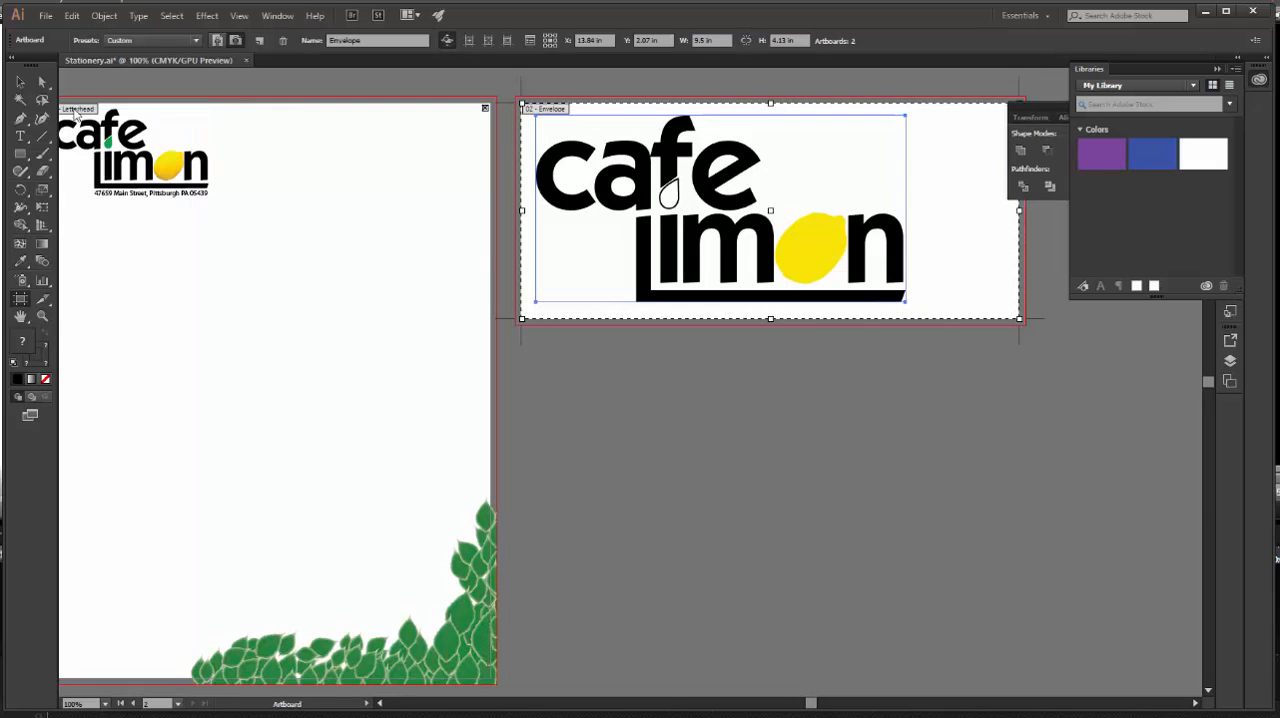
{"action": "left_click", "coordinate": [24, 83]}
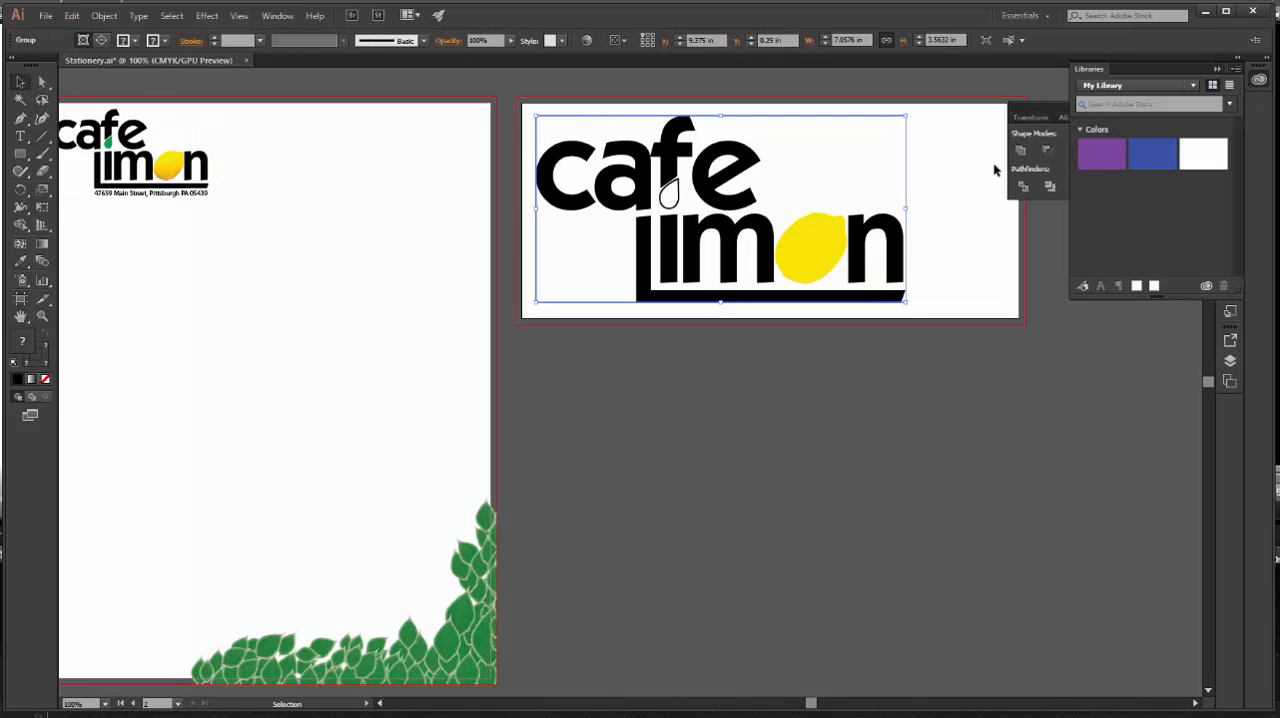
Switch the document from global to artboard rulers and show the rulers.
{"action": "left_click", "coordinate": [239, 16]}
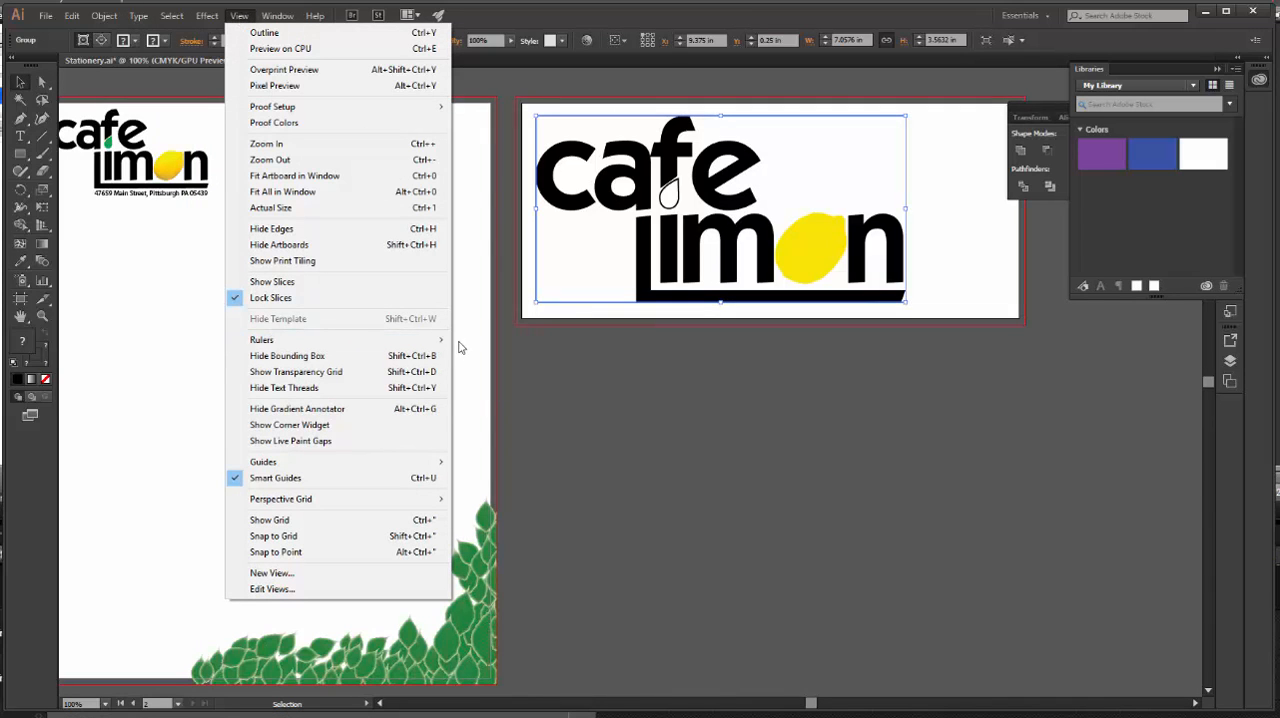
{"action": "mouse_move", "coordinate": [440, 340]}
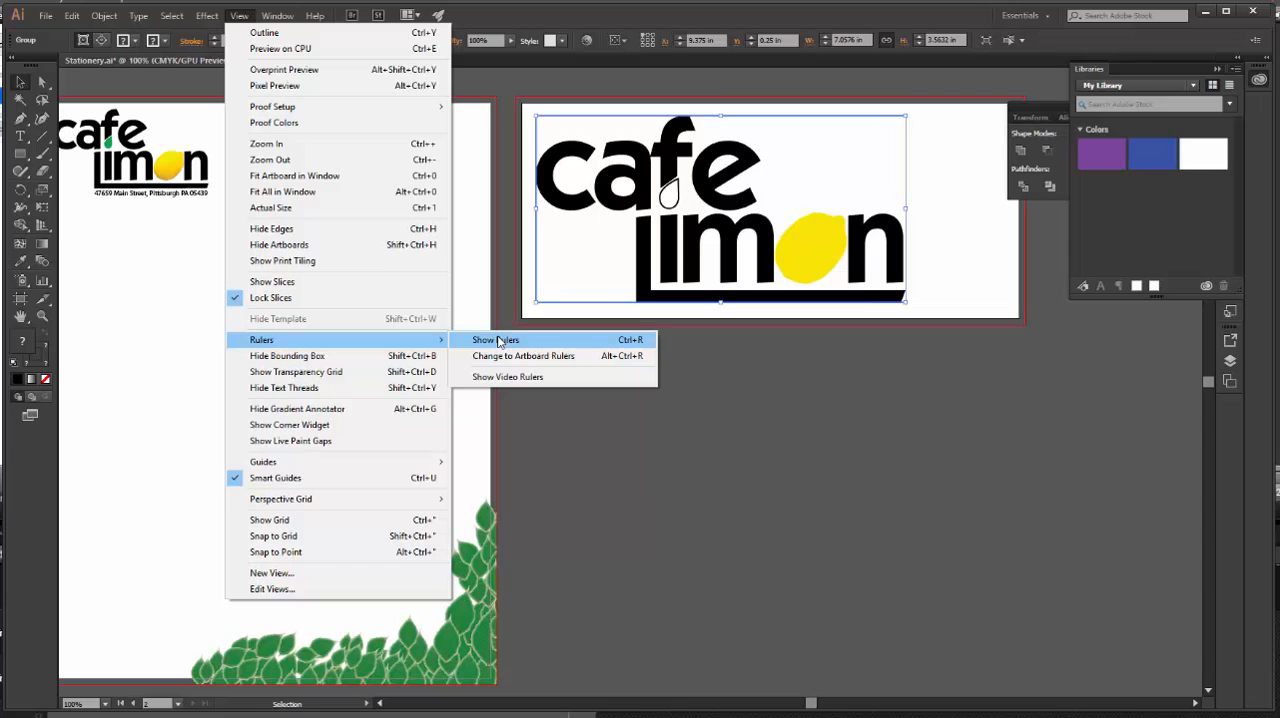
{"action": "left_click", "coordinate": [515, 356]}
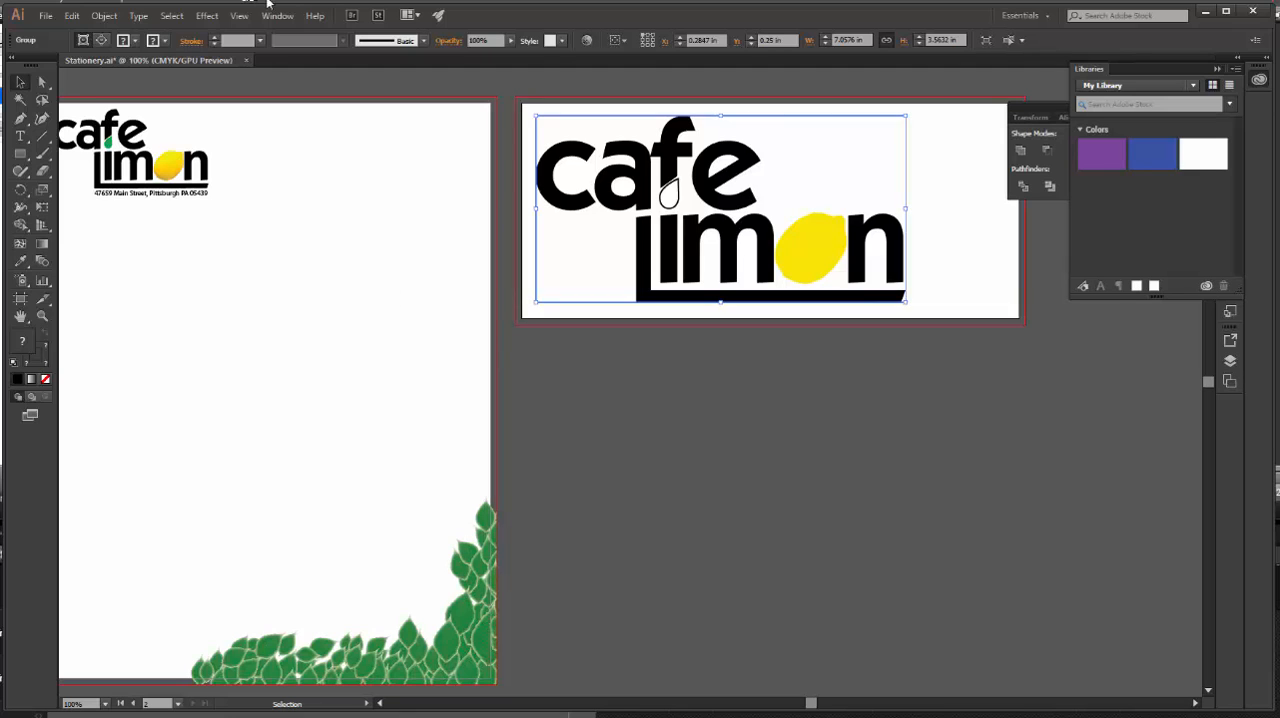
{"action": "left_click", "coordinate": [242, 16]}
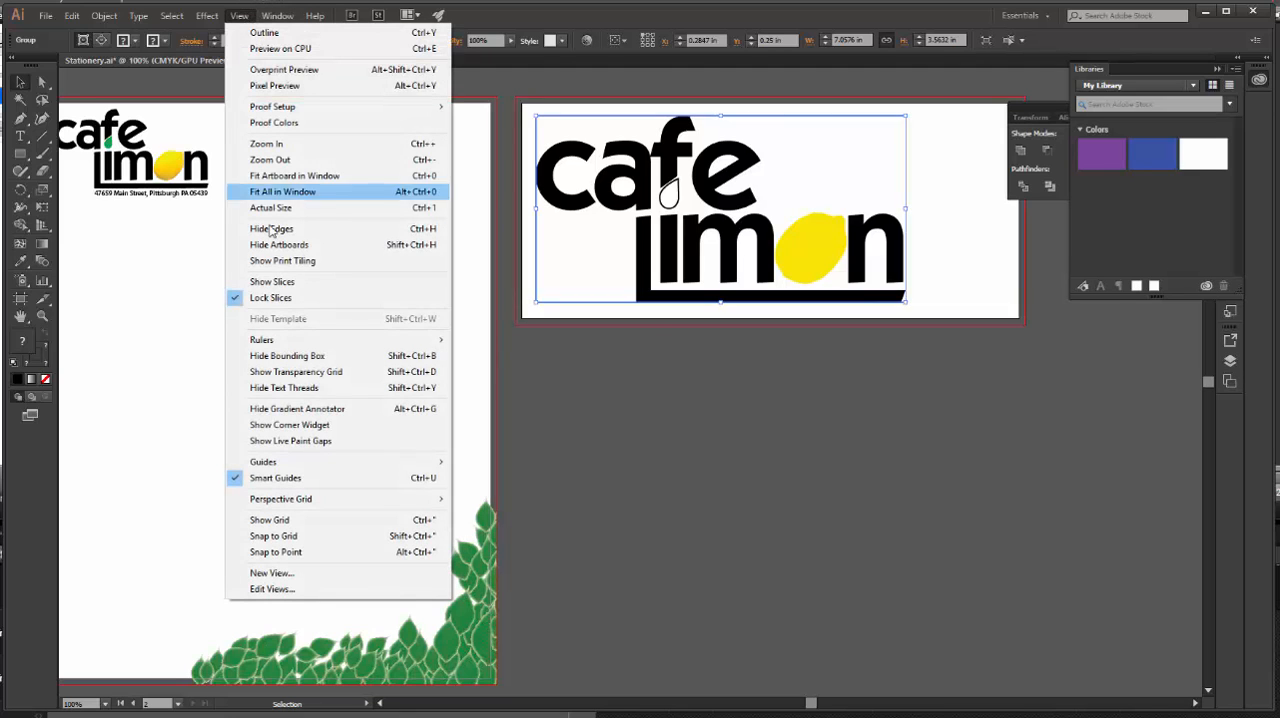
{"action": "mouse_move", "coordinate": [295, 343]}
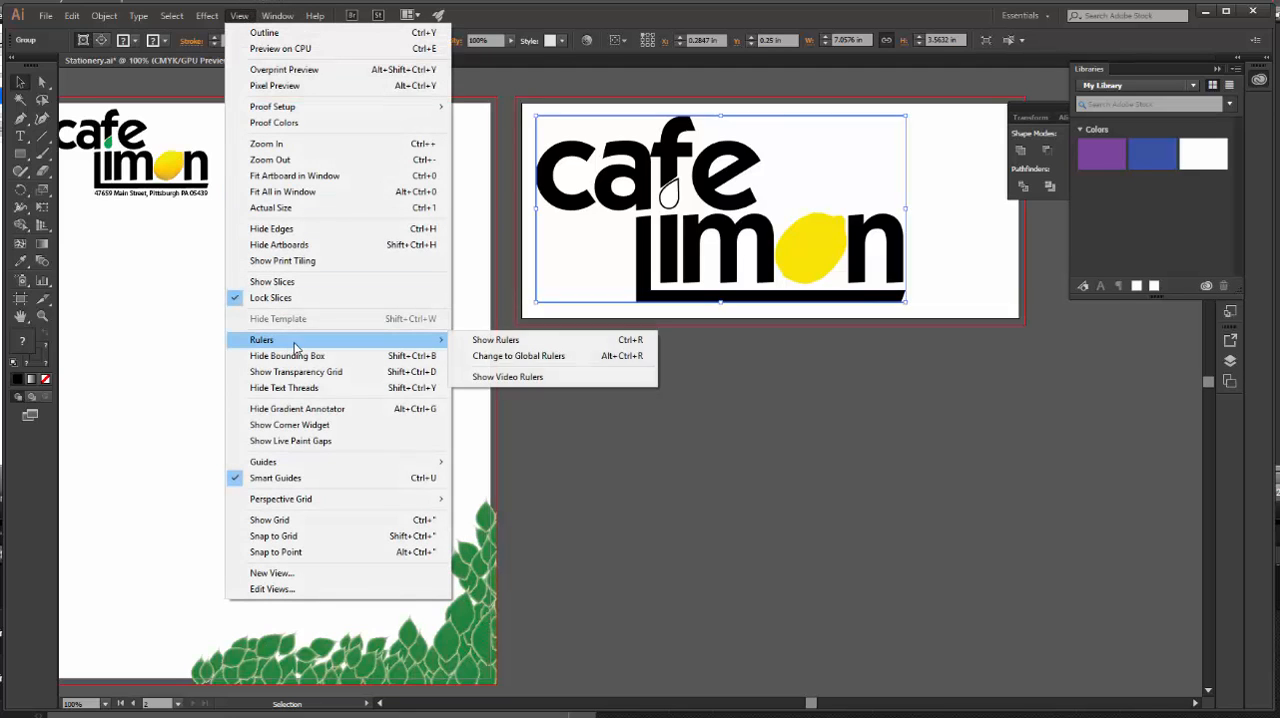
{"action": "left_click", "coordinate": [503, 341]}
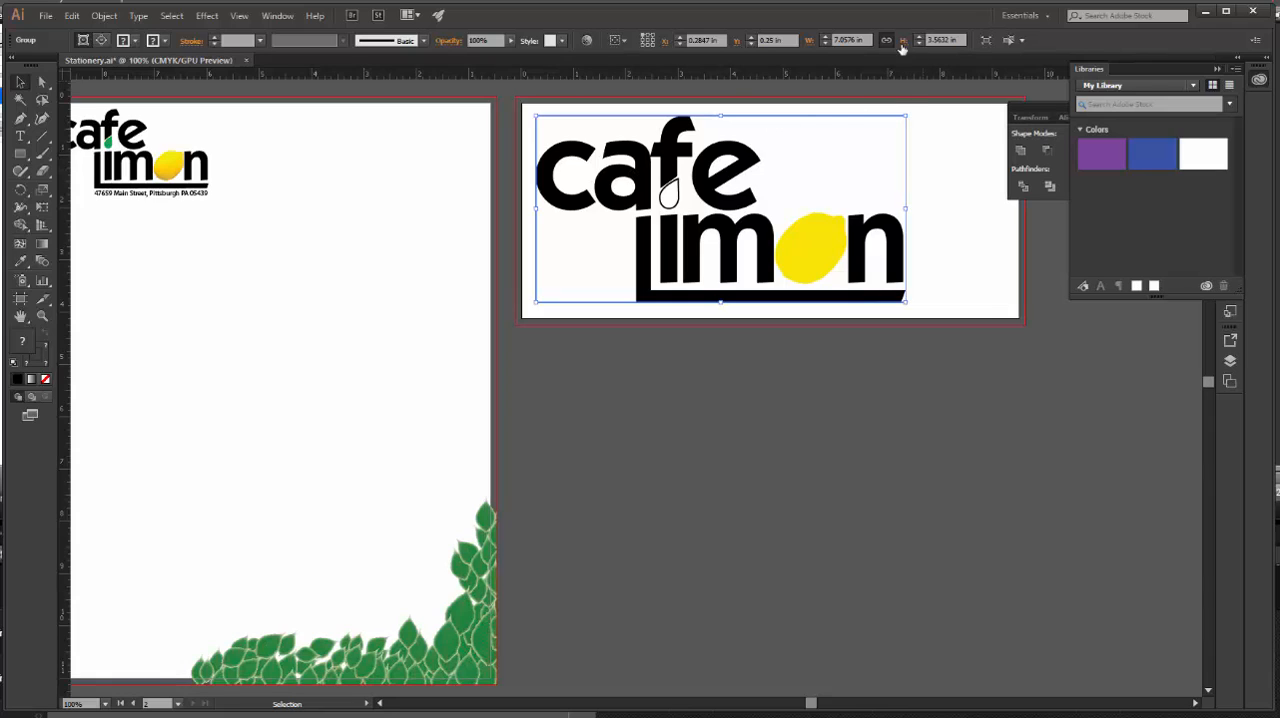
Scale the envelope logo proportionally to 2.5 in wide and set its X position to 0.25 in.
{"action": "left_click", "coordinate": [866, 40]}
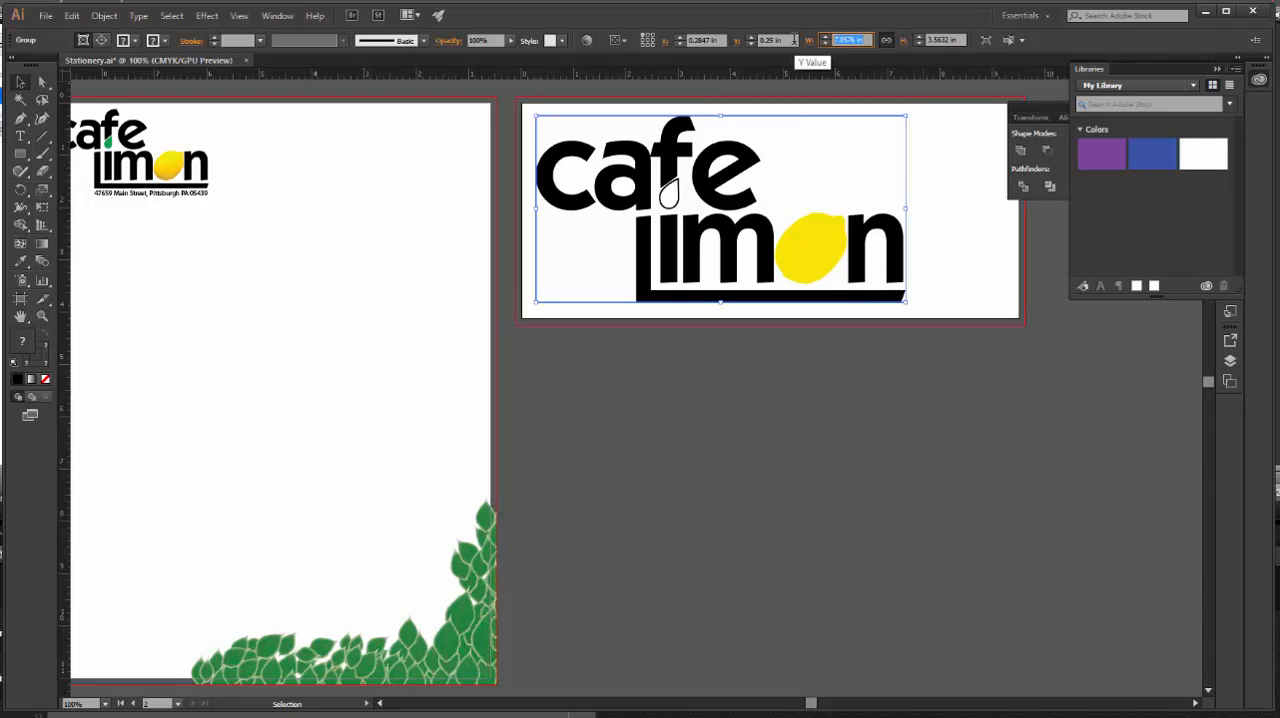
{"action": "type", "text": "2.5"}
{"action": "key", "text": "Return"}
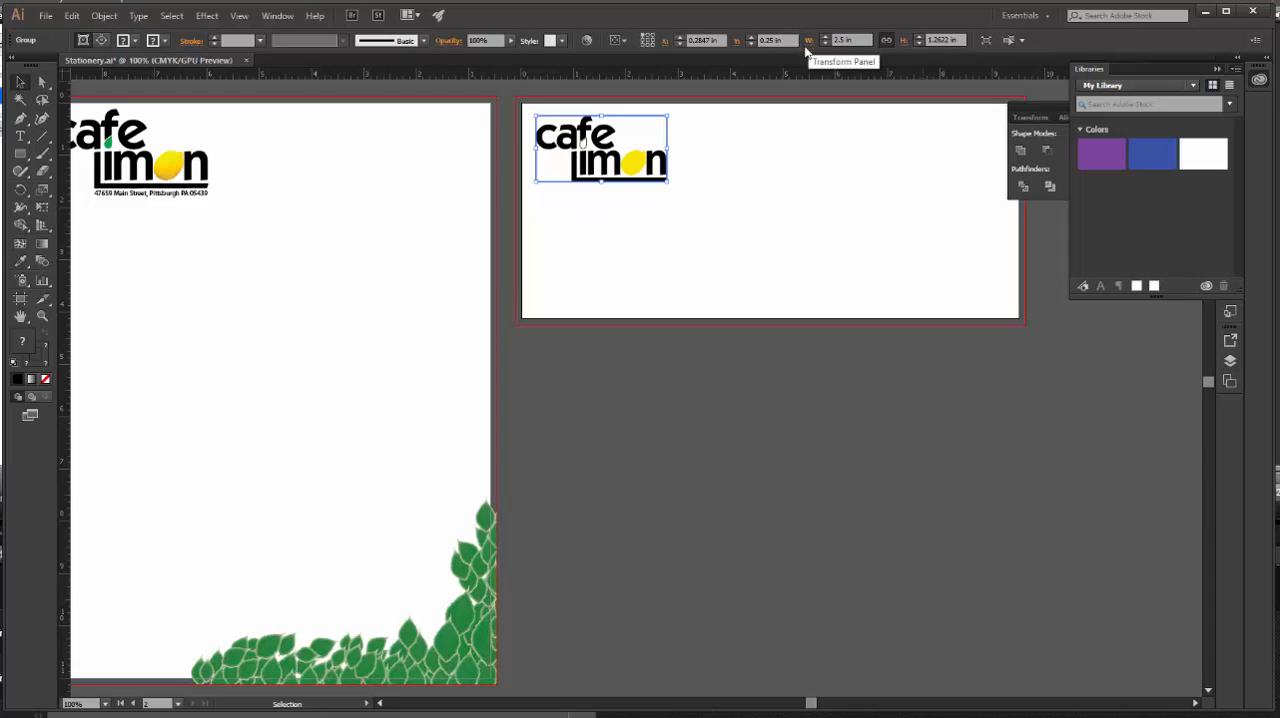
{"action": "left_click", "coordinate": [718, 40]}
{"action": "type", "text": ".2"}
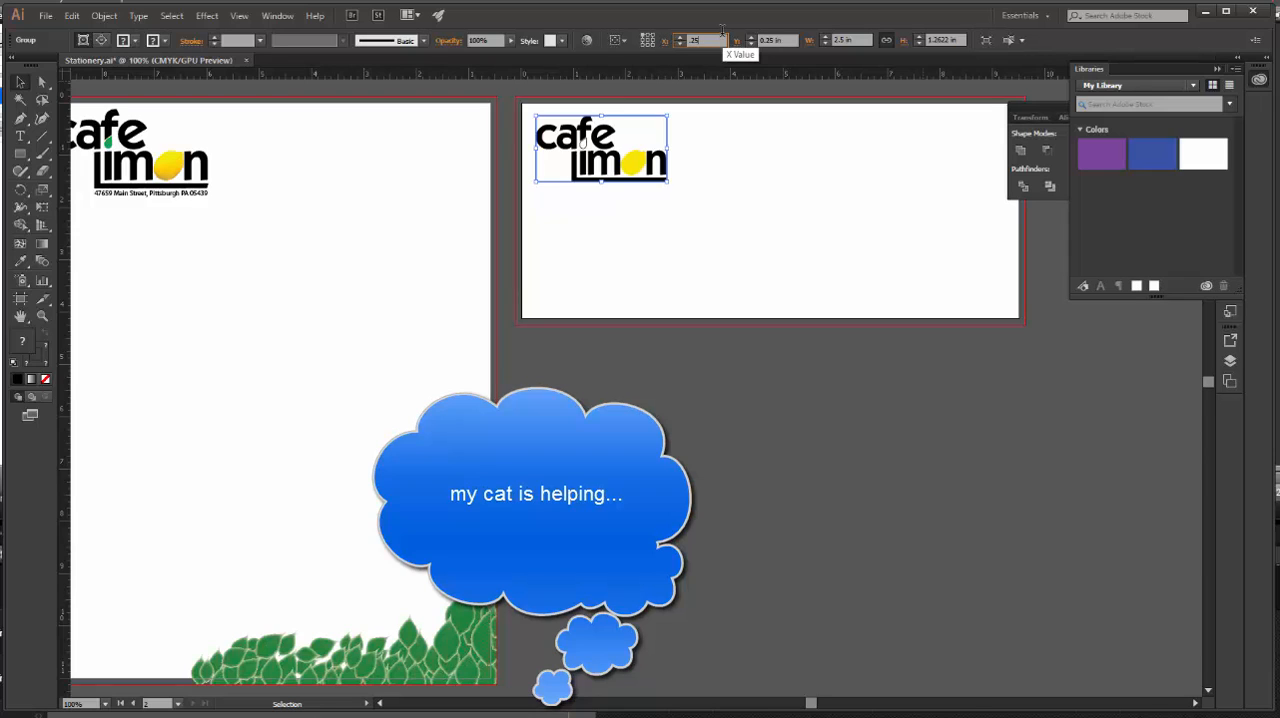
{"action": "type", "text": "5"}
{"action": "key", "text": "Return"}
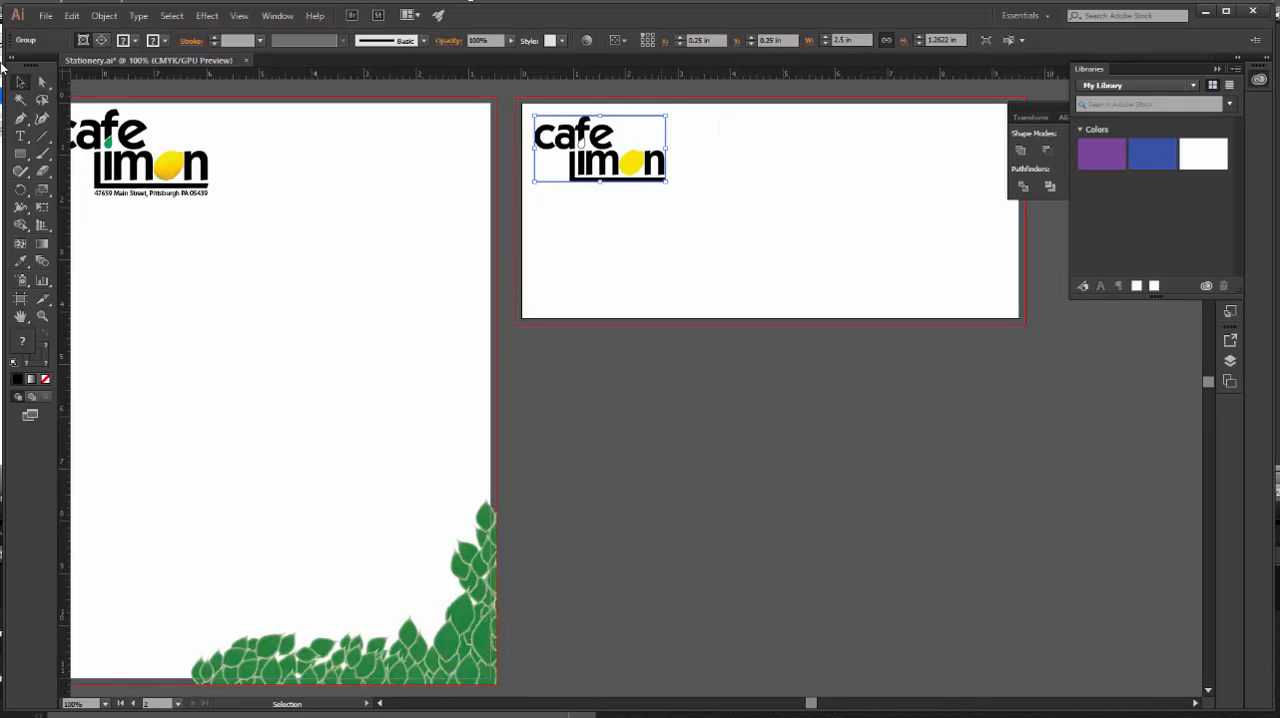
Copy the letterhead's address line to just below the envelope logo and set the copy's font size to 8 pt.
{"action": "left_click", "coordinate": [171, 197]}
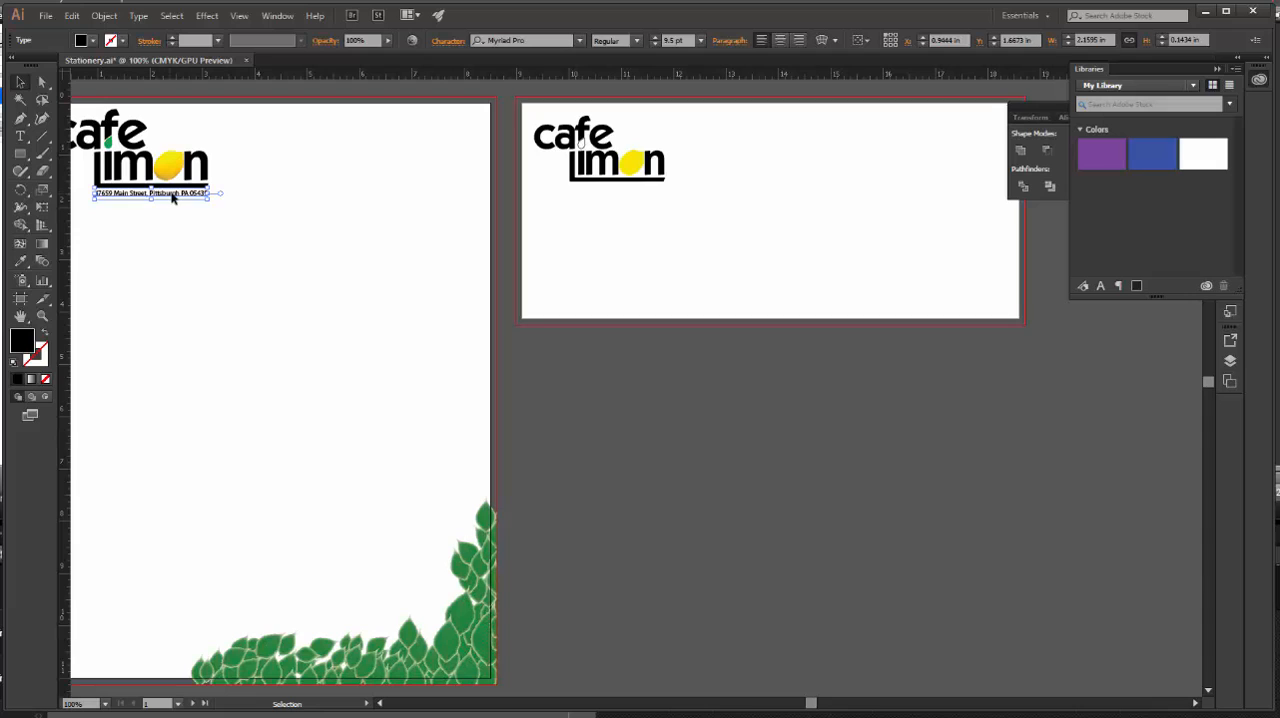
{"action": "left_click_drag", "start_coordinate": [175, 197], "coordinate": [646, 193]}
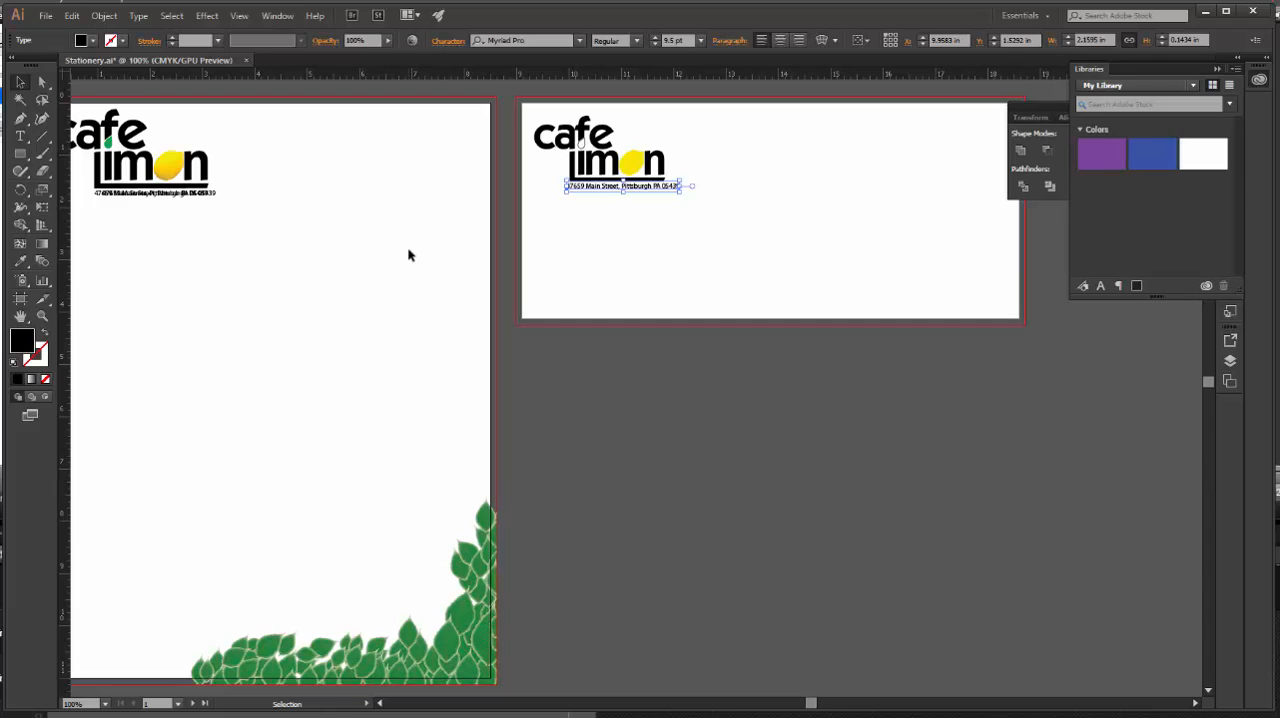
{"action": "left_click", "coordinate": [687, 40]}
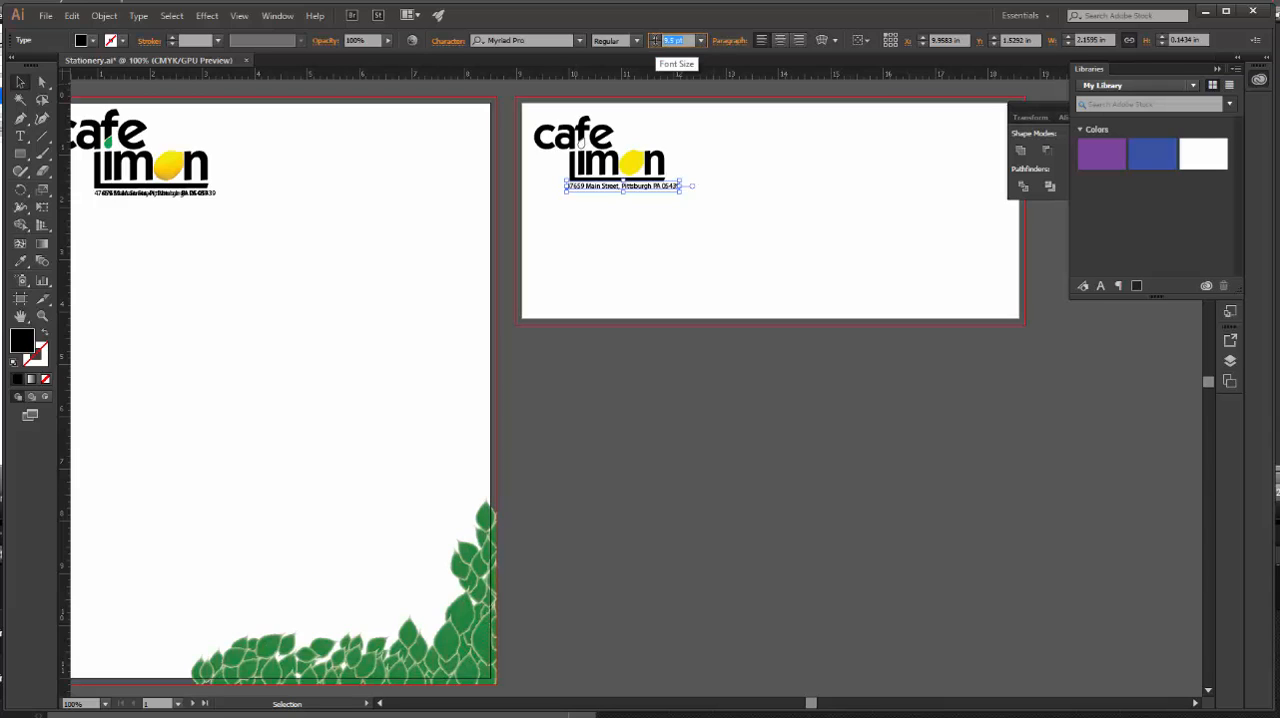
{"action": "type", "text": "7.5"}
{"action": "key", "text": "Return"}
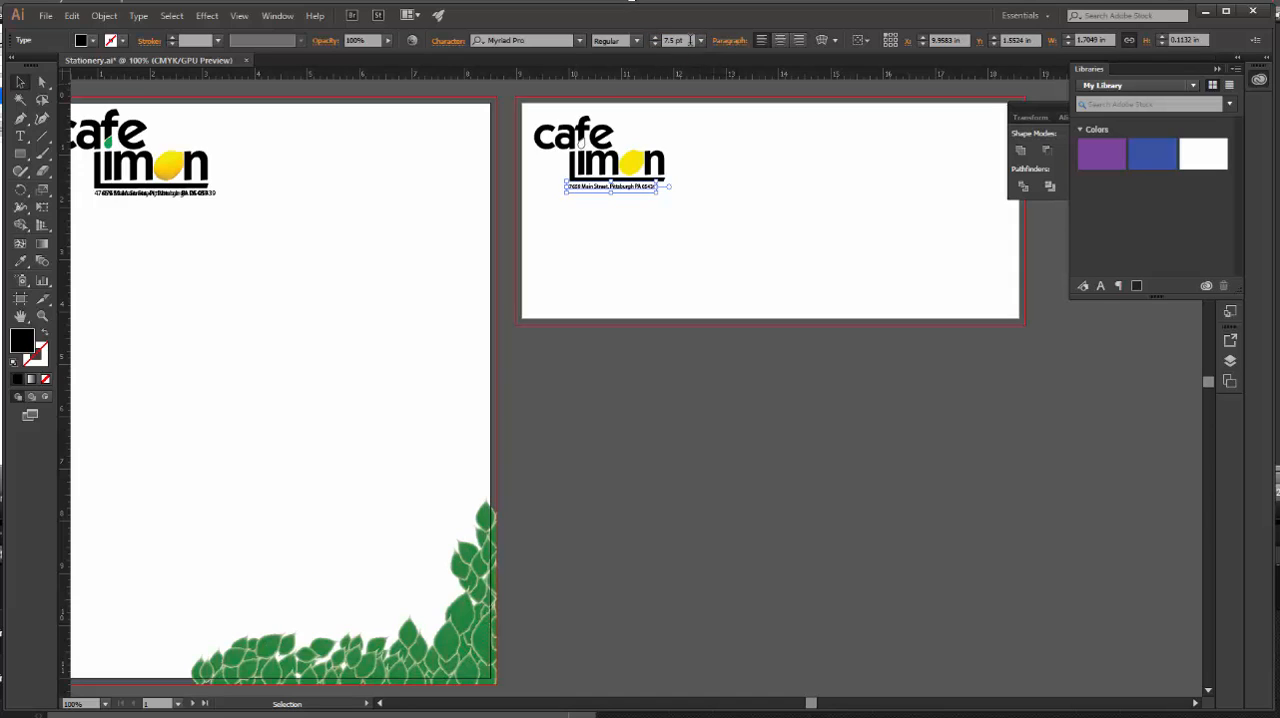
{"action": "left_click", "coordinate": [672, 40]}
{"action": "type", "text": "8"}
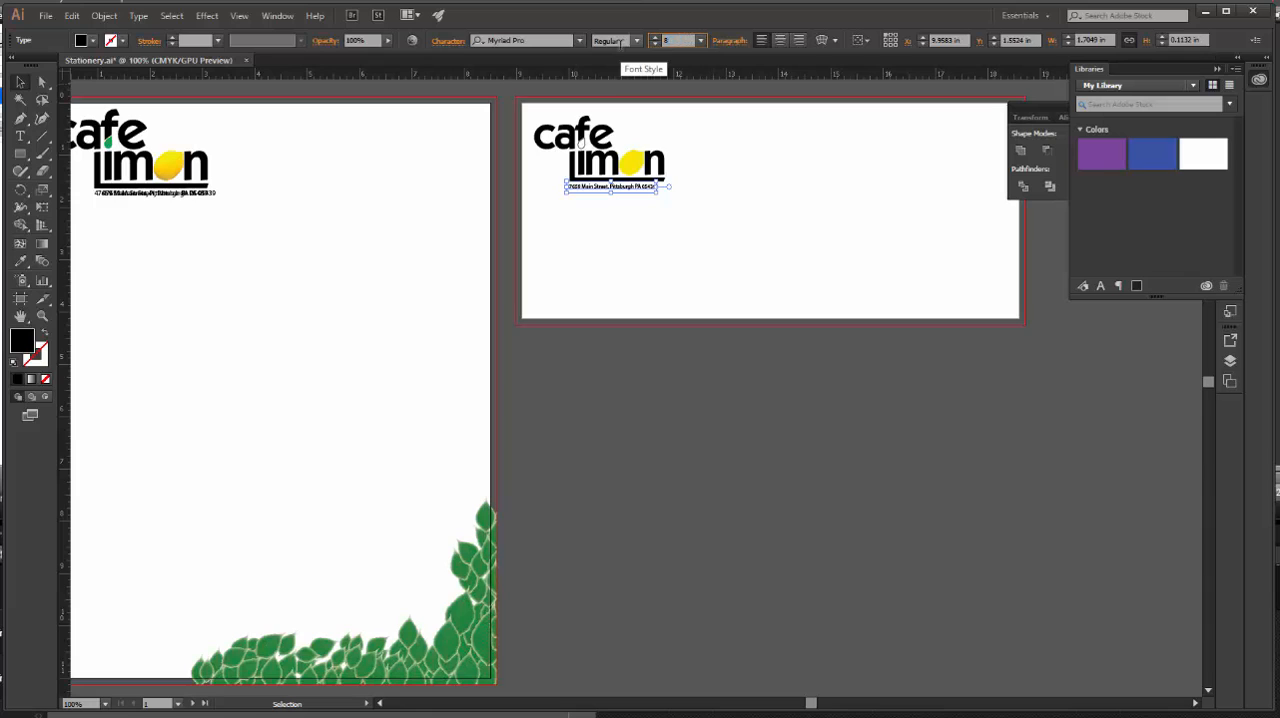
{"action": "key", "text": "Return"}
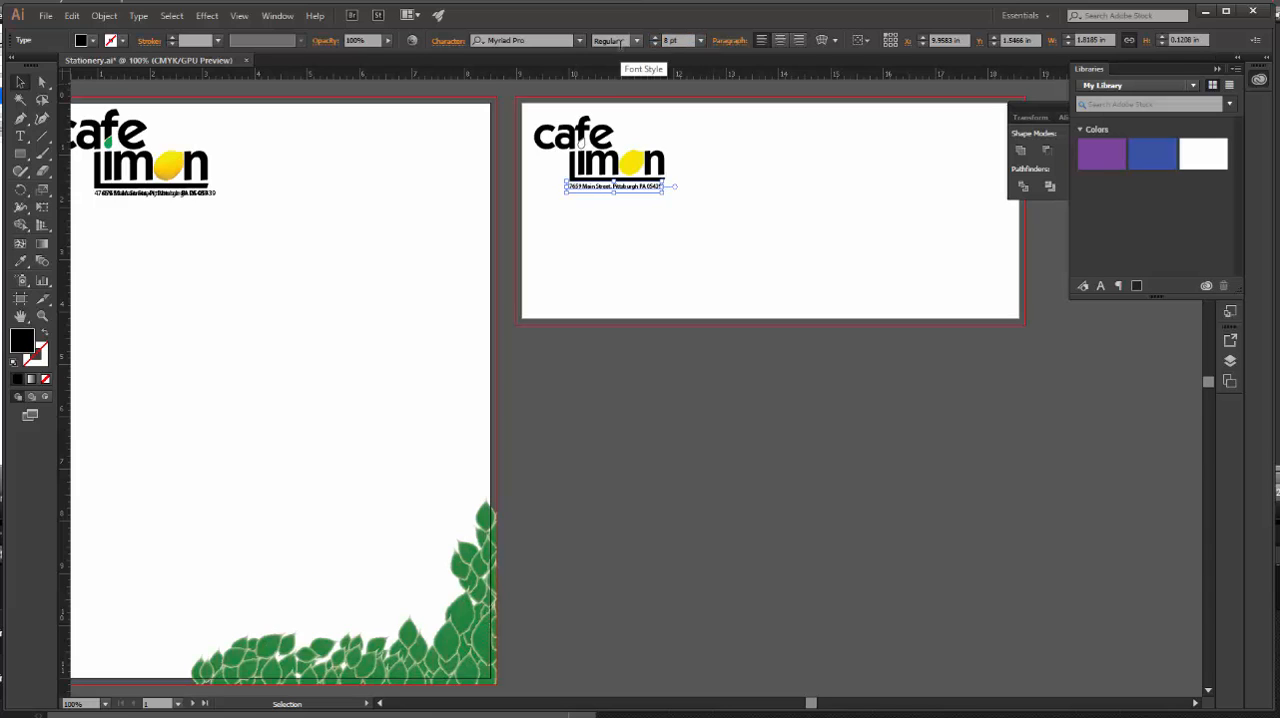
Line up the envelope's address line with the black bar beneath the word limon and deselect it.
{"action": "key", "text": "z"}
{"action": "left_click", "coordinate": [647, 187]}
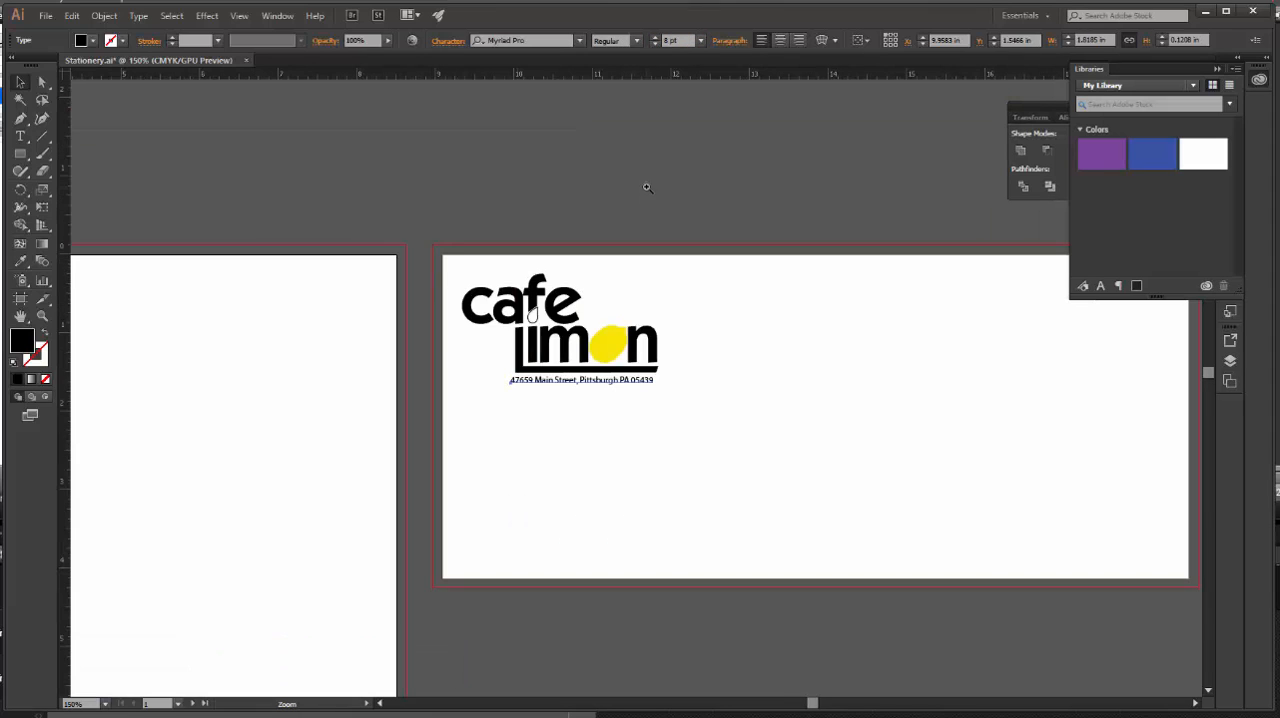
{"action": "left_click", "coordinate": [590, 363]}
{"action": "key", "text": "v"}
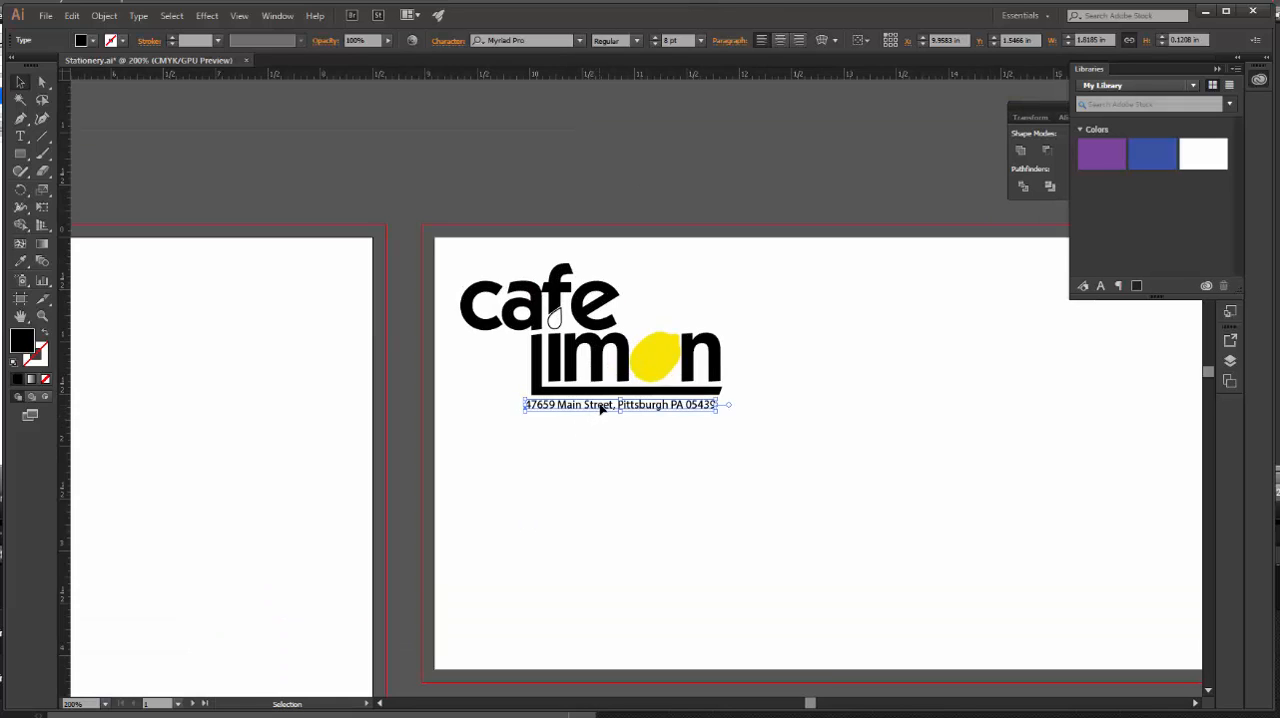
{"action": "left_click_drag", "start_coordinate": [600, 408], "coordinate": [611, 410]}
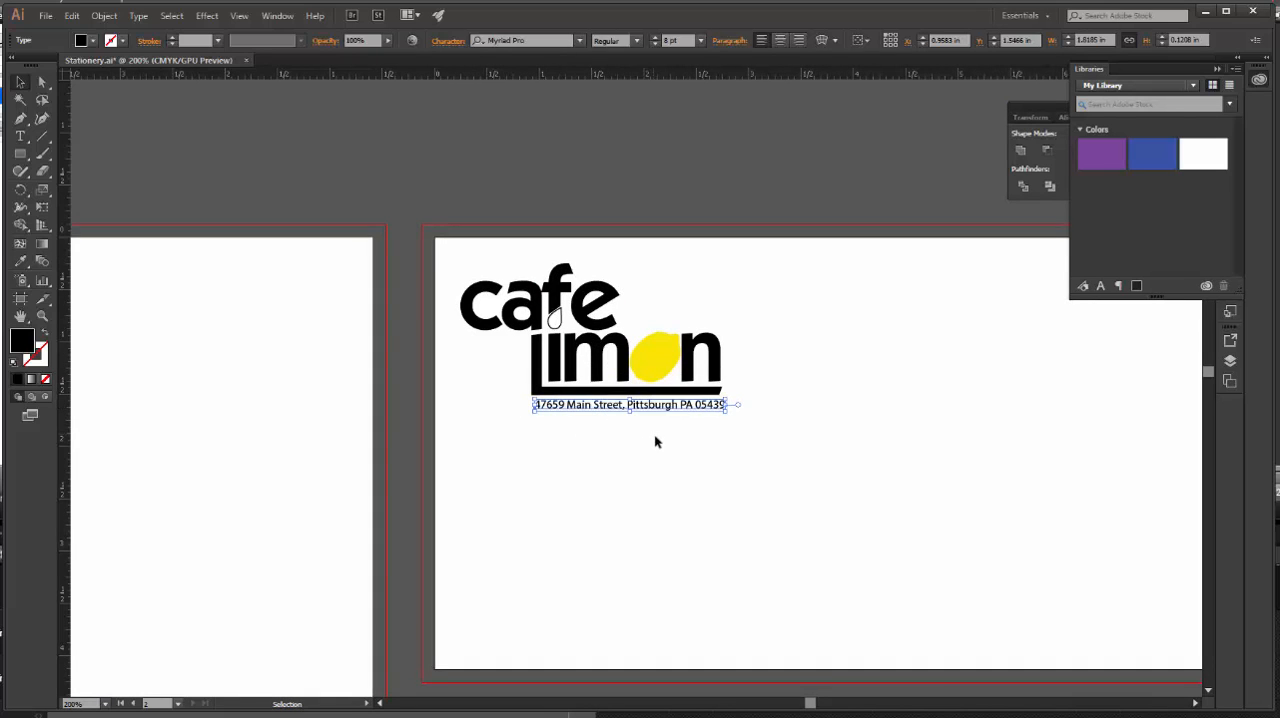
{"action": "left_click", "coordinate": [800, 170]}
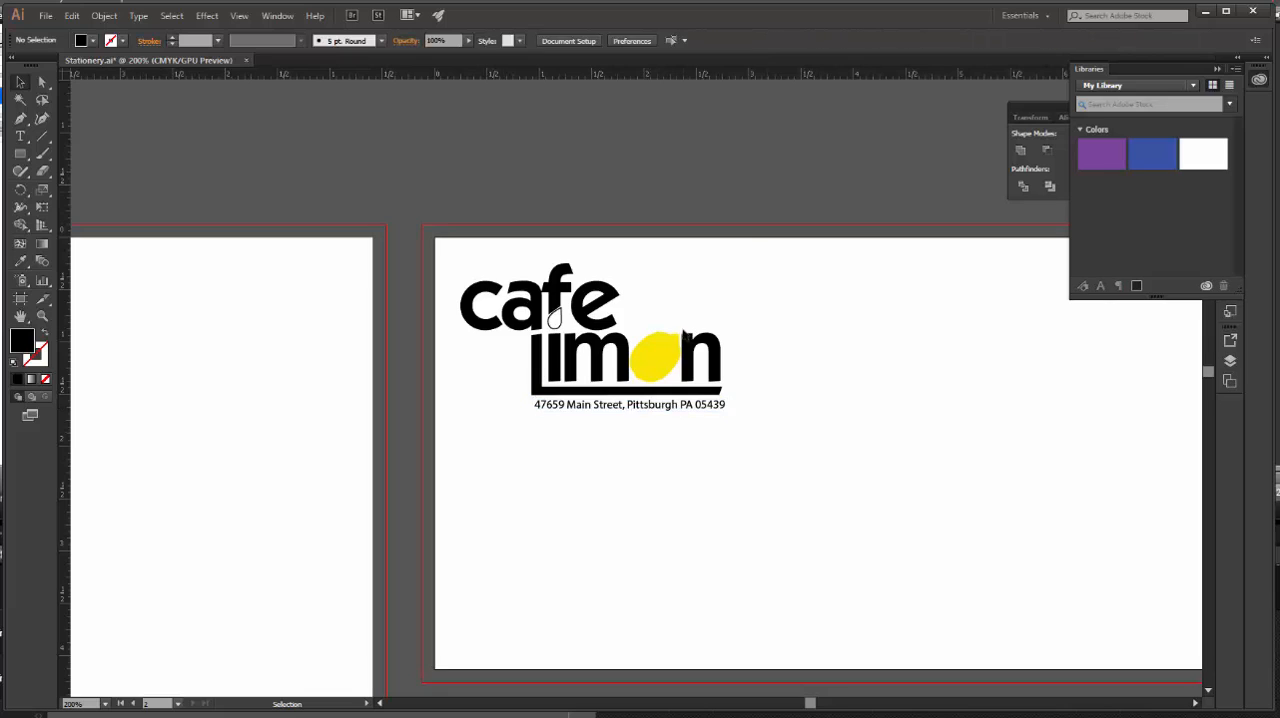
{"action": "left_click", "coordinate": [629, 406]}
{"action": "left_click", "coordinate": [740, 166]}
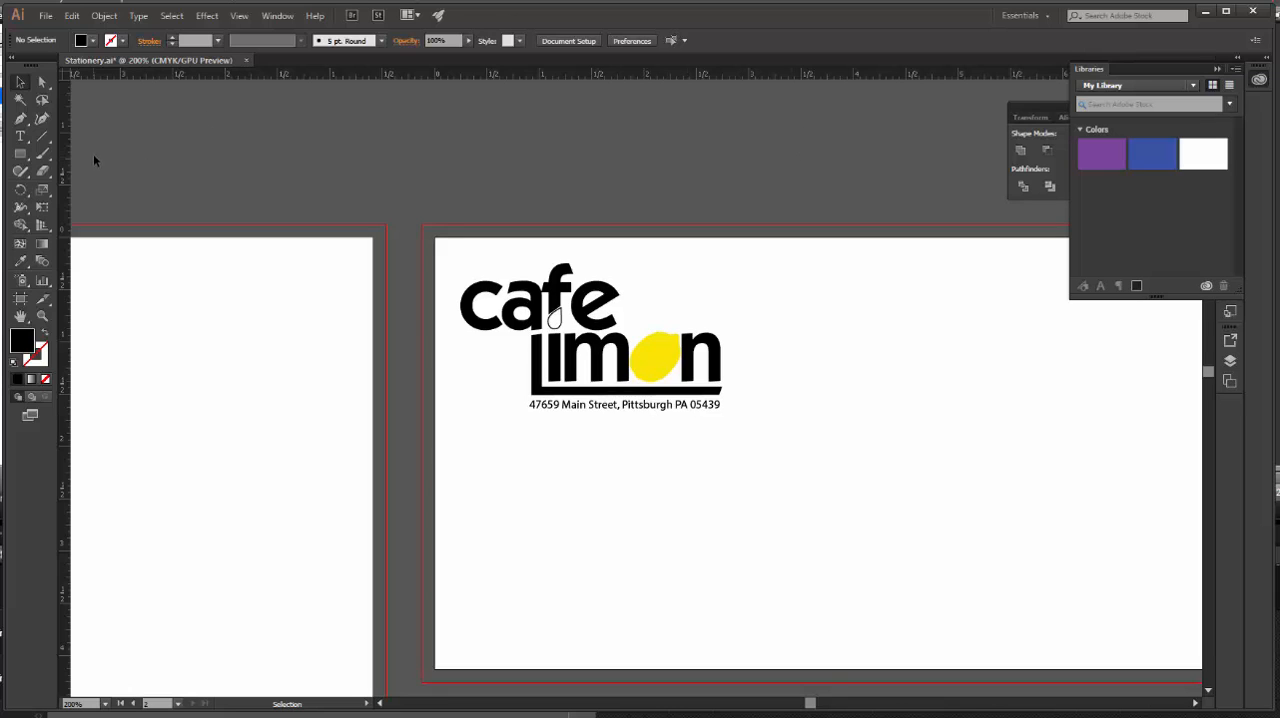
Save the stationery document, and save it again as an Adobe PDF named Stationery with the Press Quality preset.
{"action": "left_click", "coordinate": [46, 15]}
{"action": "left_click", "coordinate": [81, 132]}
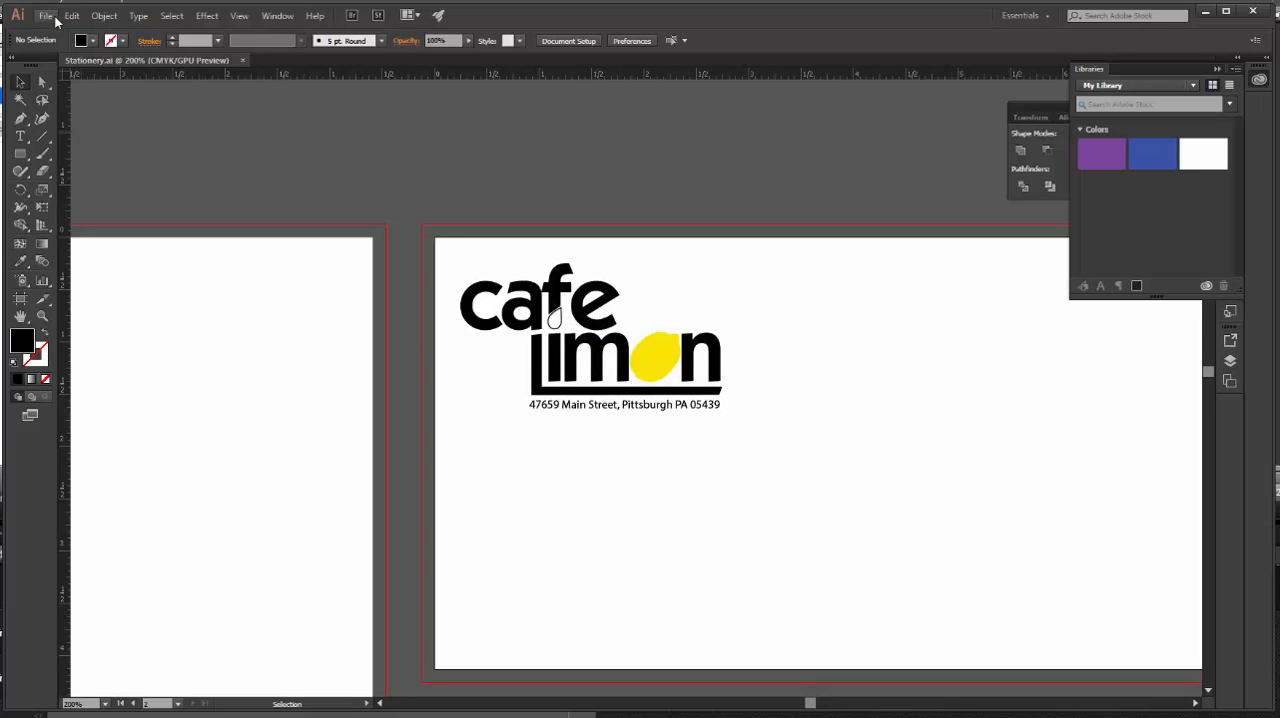
{"action": "left_click", "coordinate": [46, 16]}
{"action": "mouse_move", "coordinate": [96, 275]}
{"action": "left_click", "coordinate": [78, 149]}
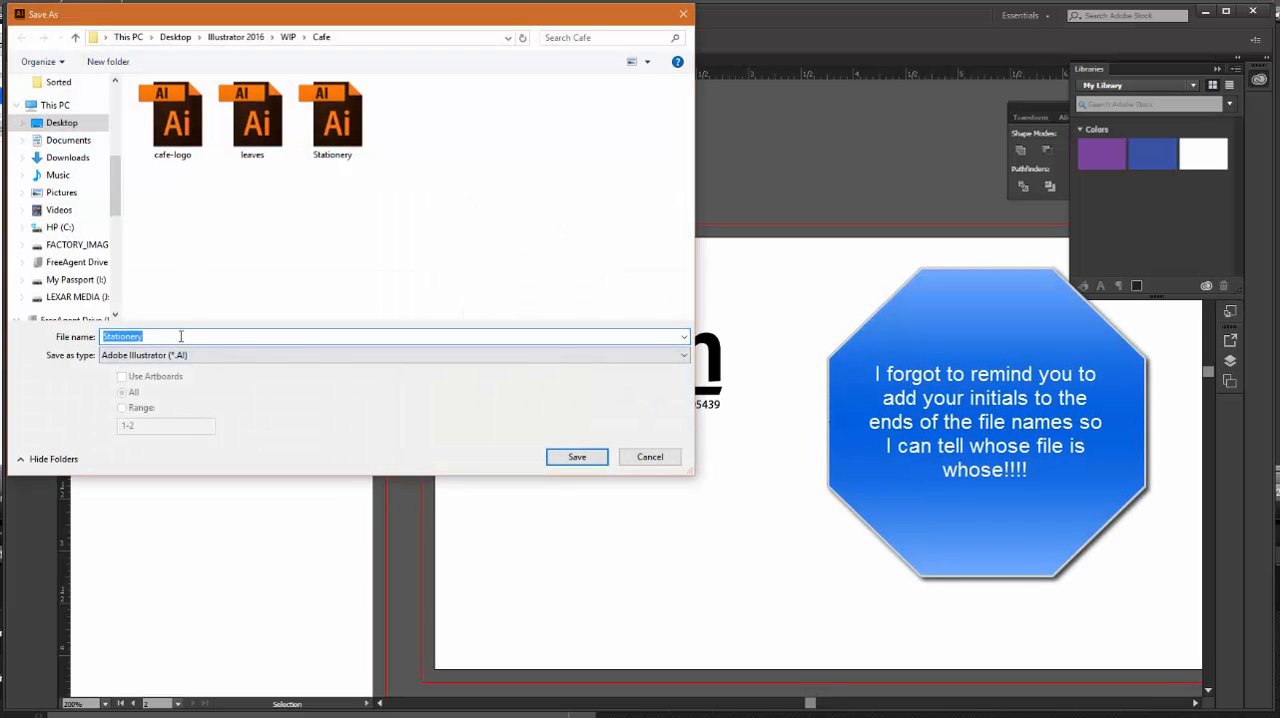
{"action": "left_click", "coordinate": [687, 357]}
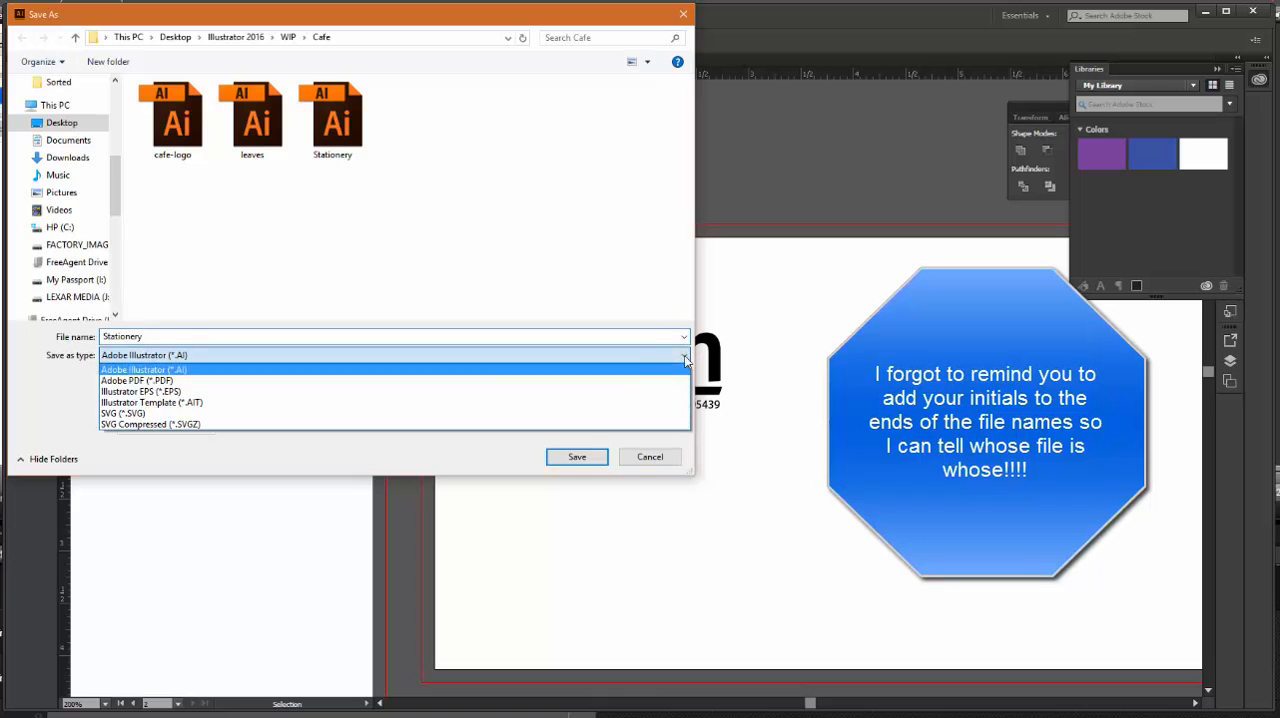
{"action": "left_click", "coordinate": [160, 368]}
{"action": "left_click", "coordinate": [577, 456]}
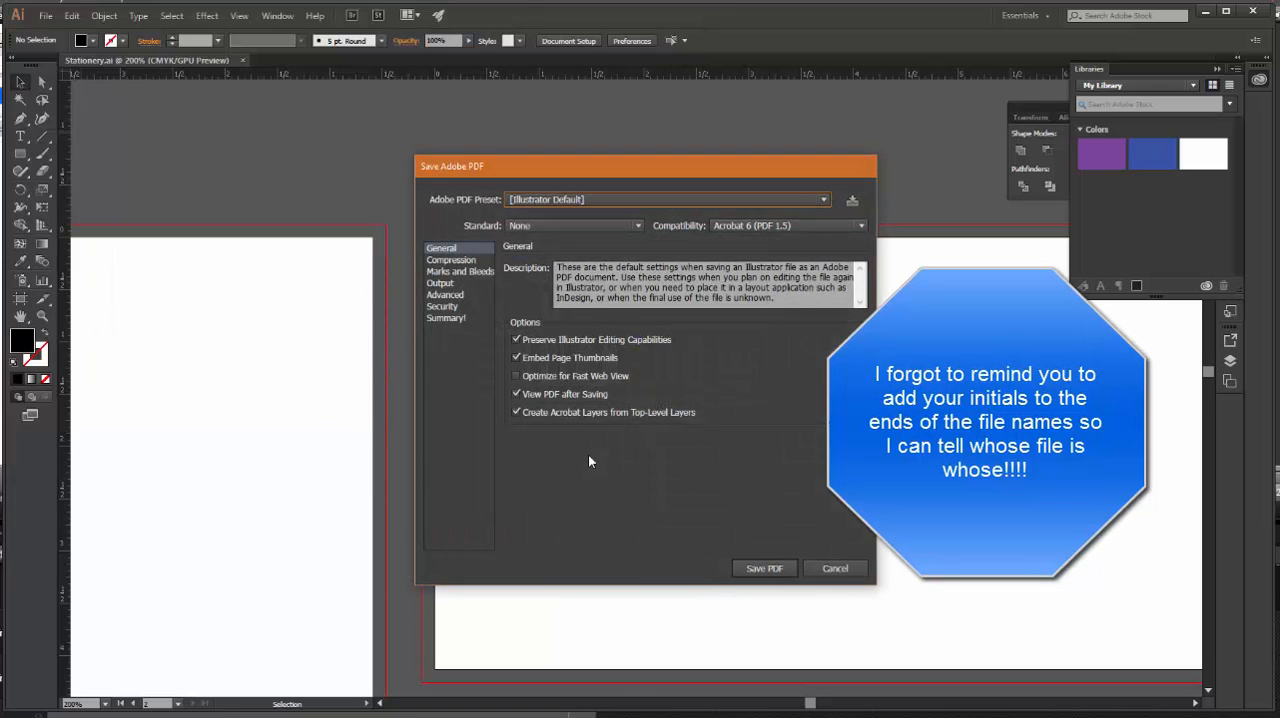
{"action": "left_click", "coordinate": [824, 200]}
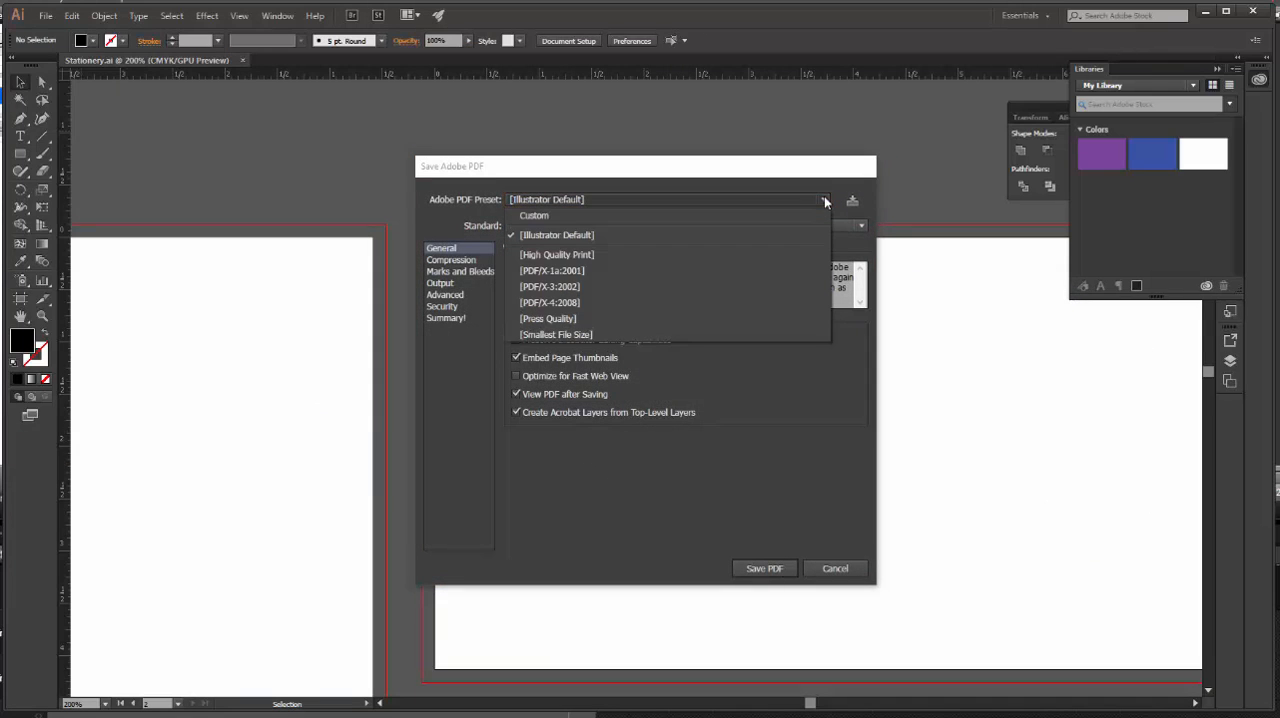
{"action": "left_click", "coordinate": [613, 320]}
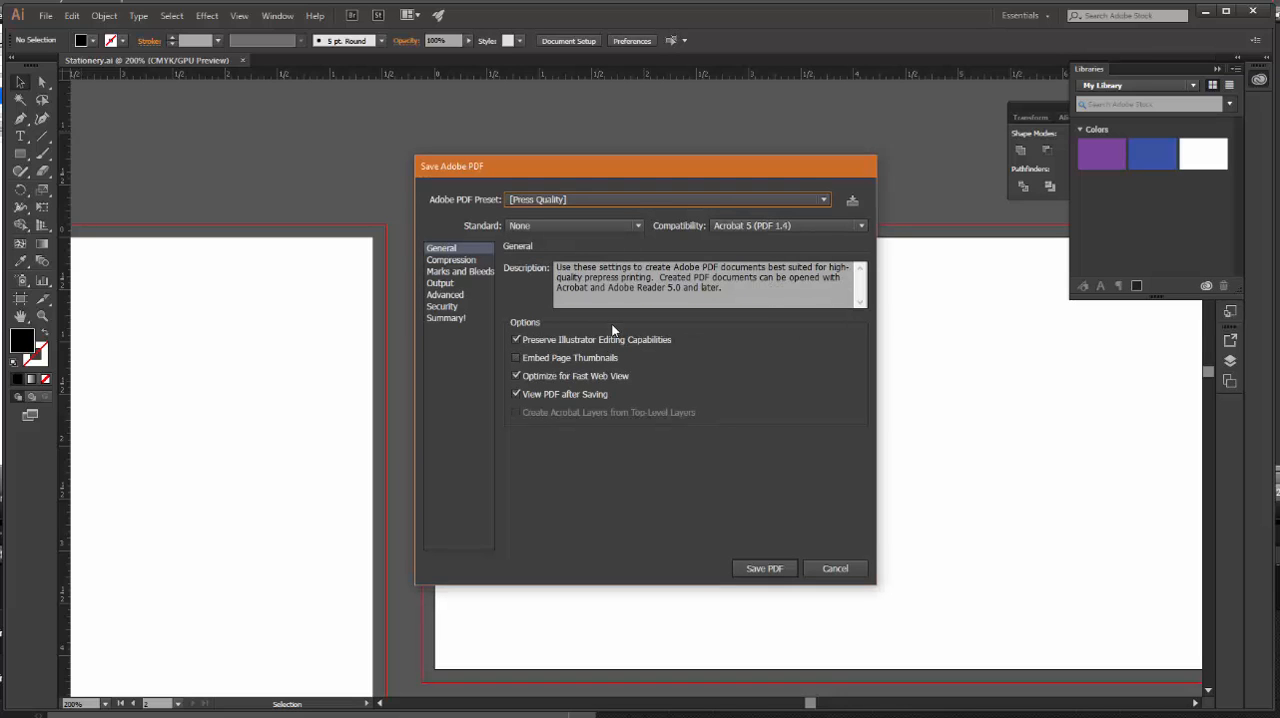
{"action": "left_click", "coordinate": [775, 569]}
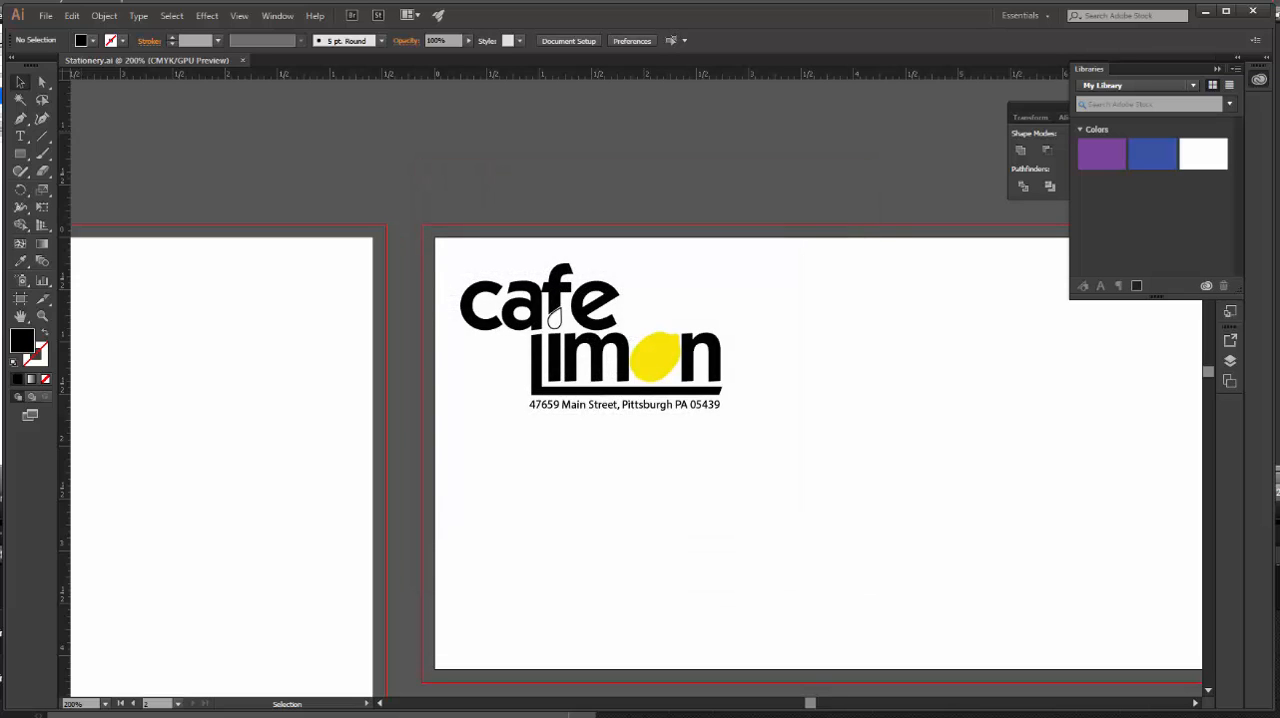
Open the cafe-logo Illustrator file from the Cafe folder.
{"action": "left_click", "coordinate": [46, 16]}
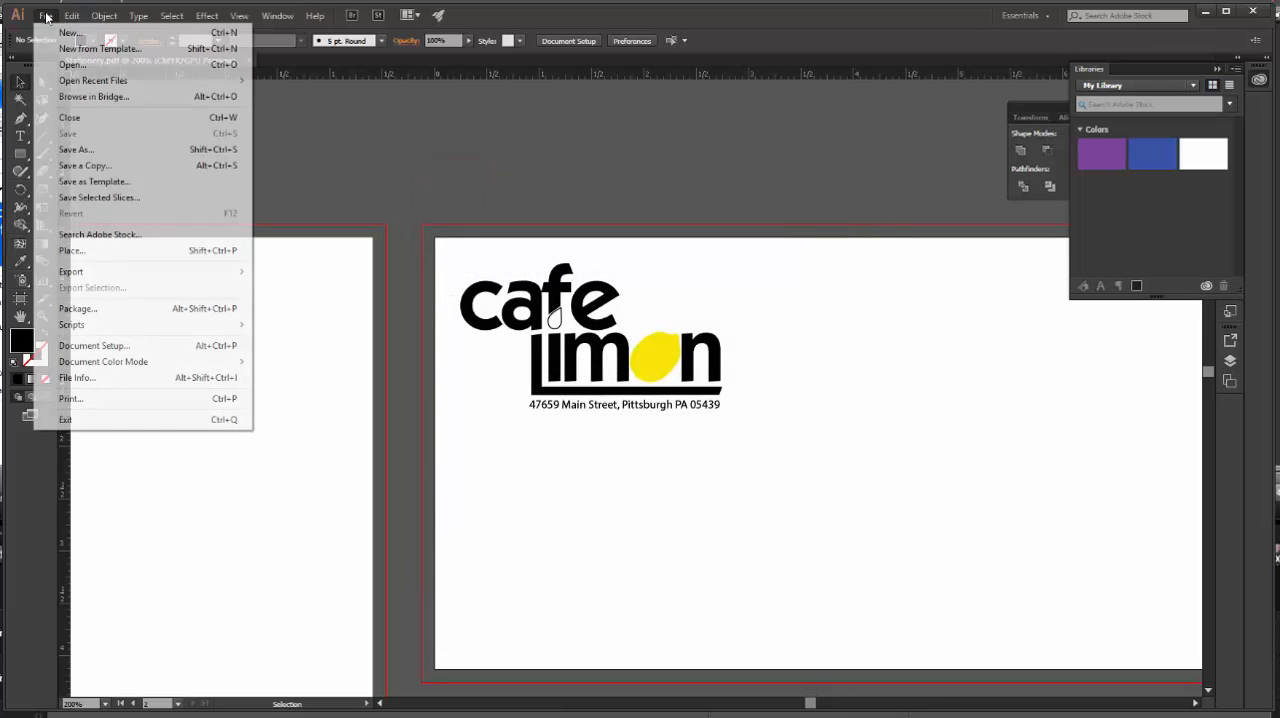
{"action": "left_click", "coordinate": [88, 67]}
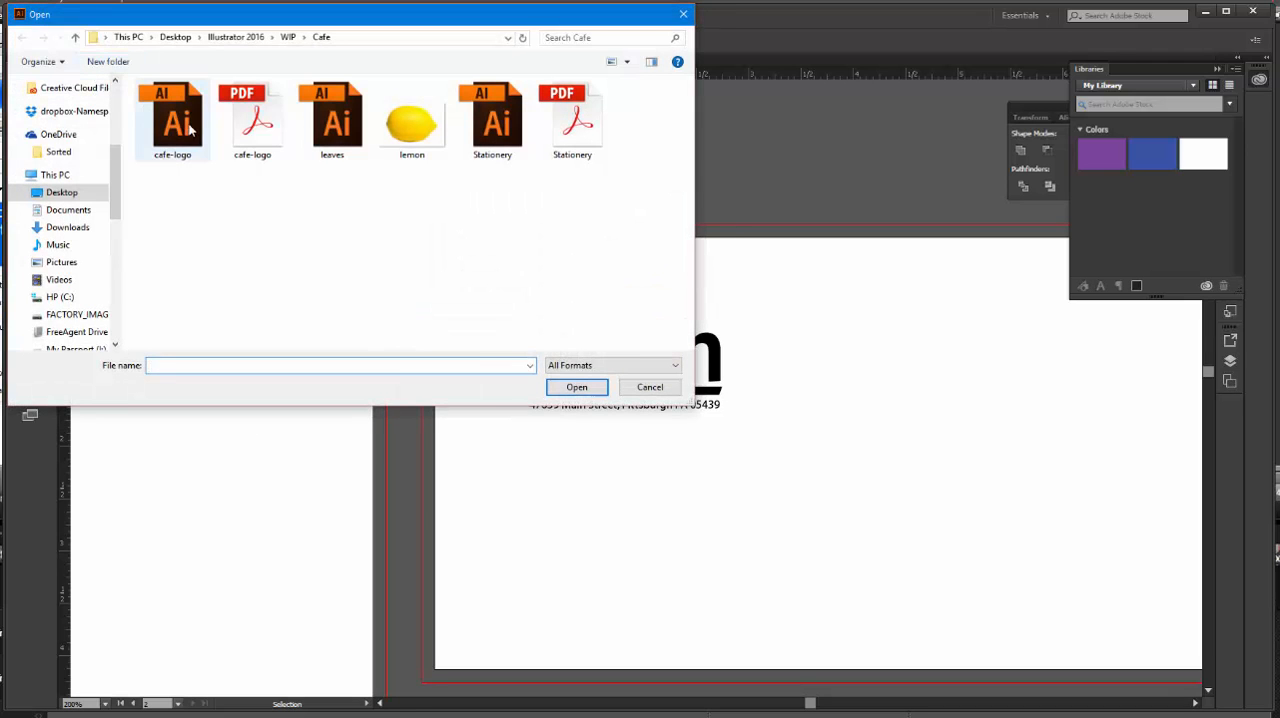
{"action": "left_click", "coordinate": [190, 125]}
{"action": "left_click", "coordinate": [571, 388]}
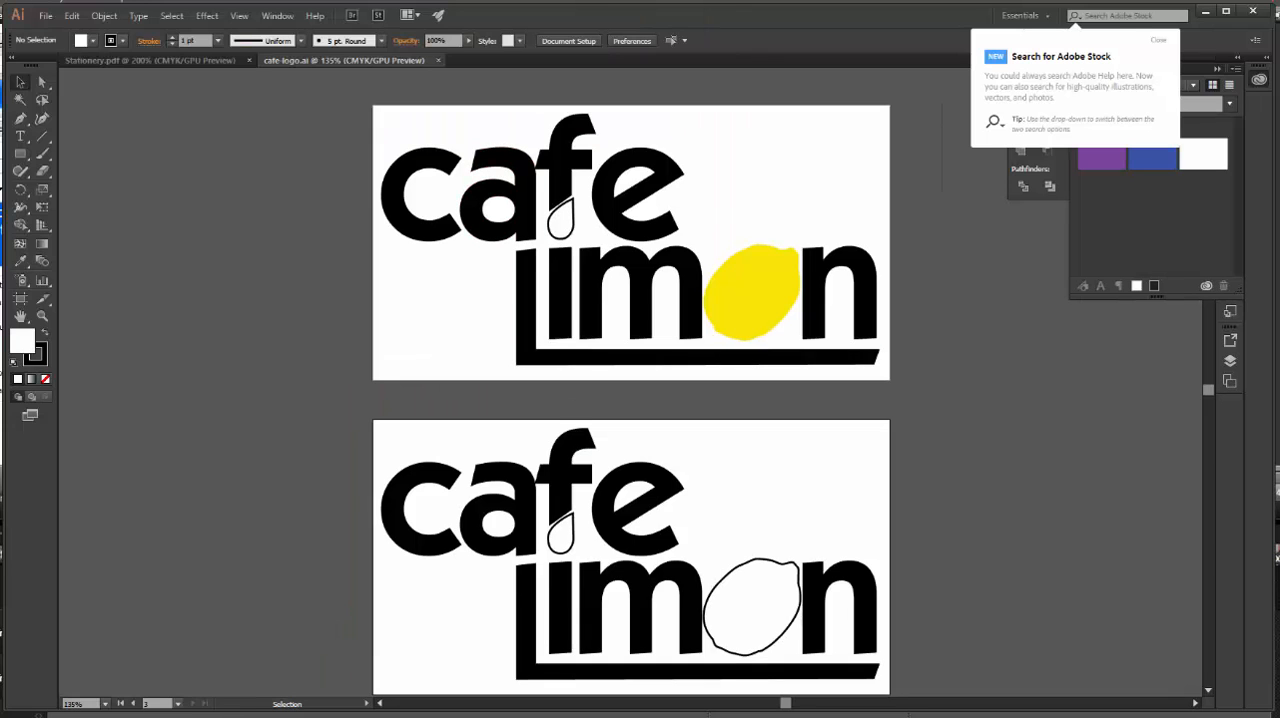
Save the logo document as an Adobe PDF named cafe-logo jh, covering all artboards, with the Press Quality preset.
{"action": "left_click", "coordinate": [46, 18]}
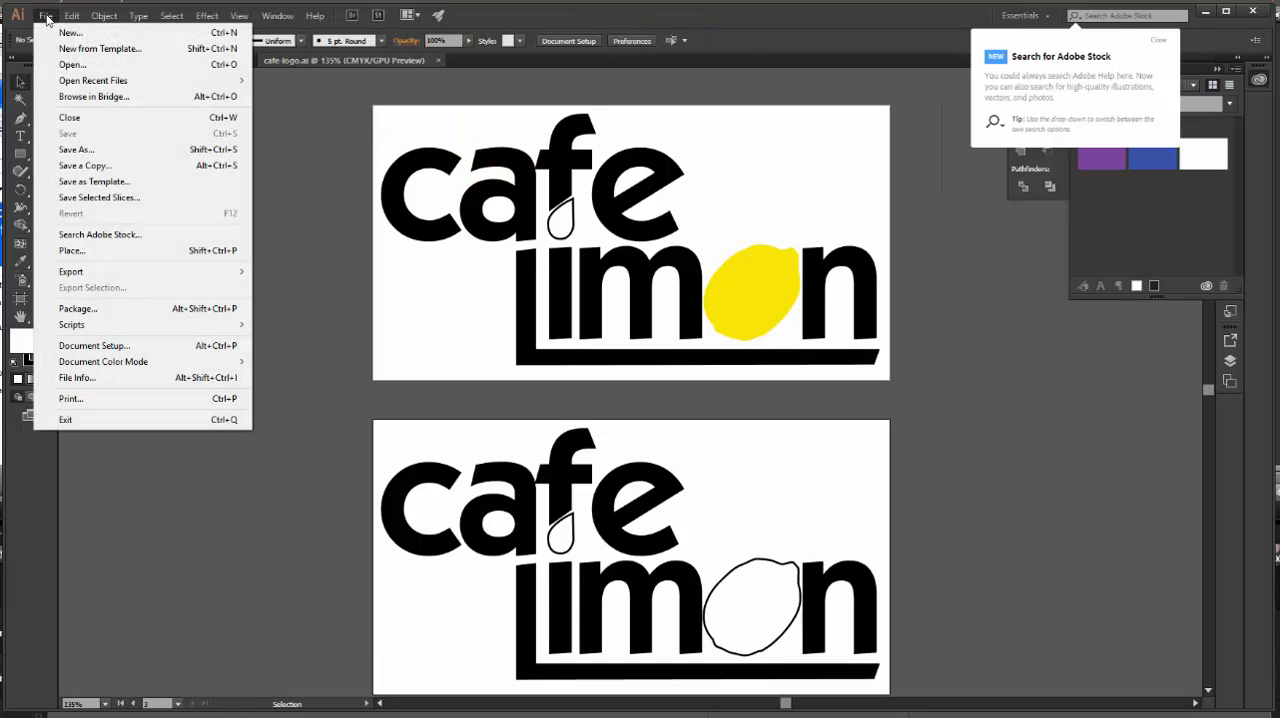
{"action": "left_click", "coordinate": [74, 149]}
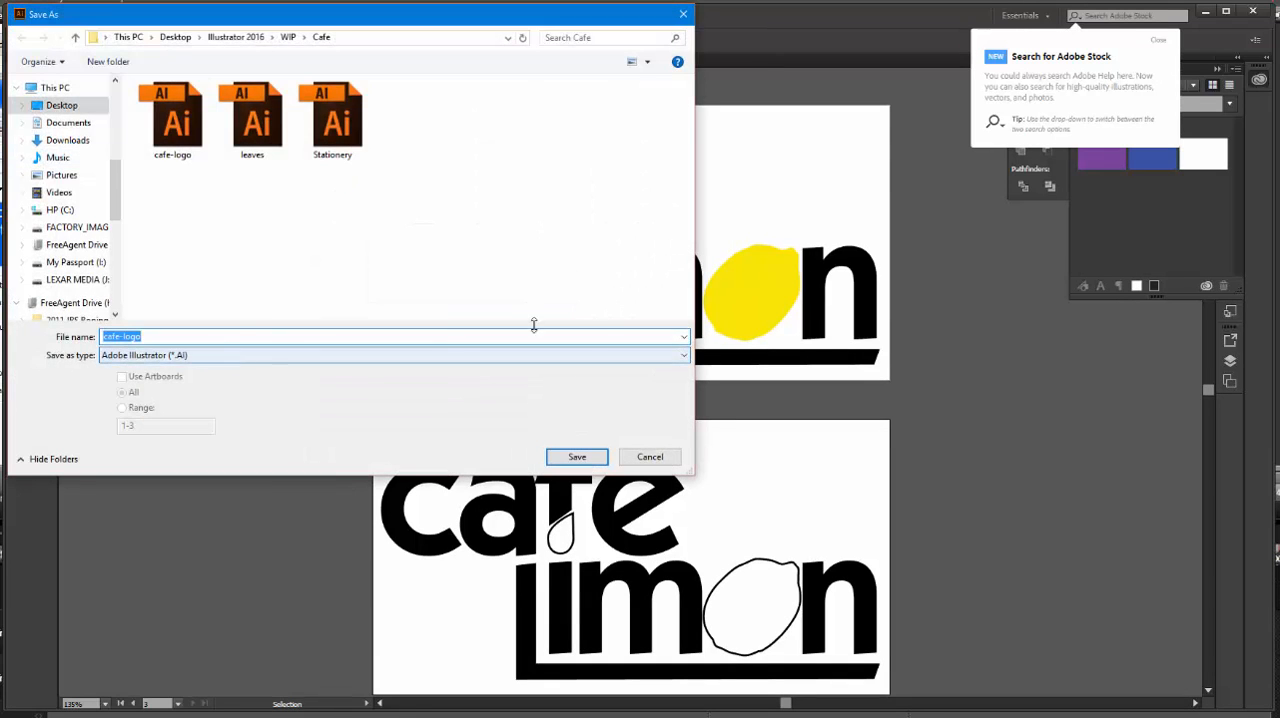
{"action": "left_click", "coordinate": [688, 355]}
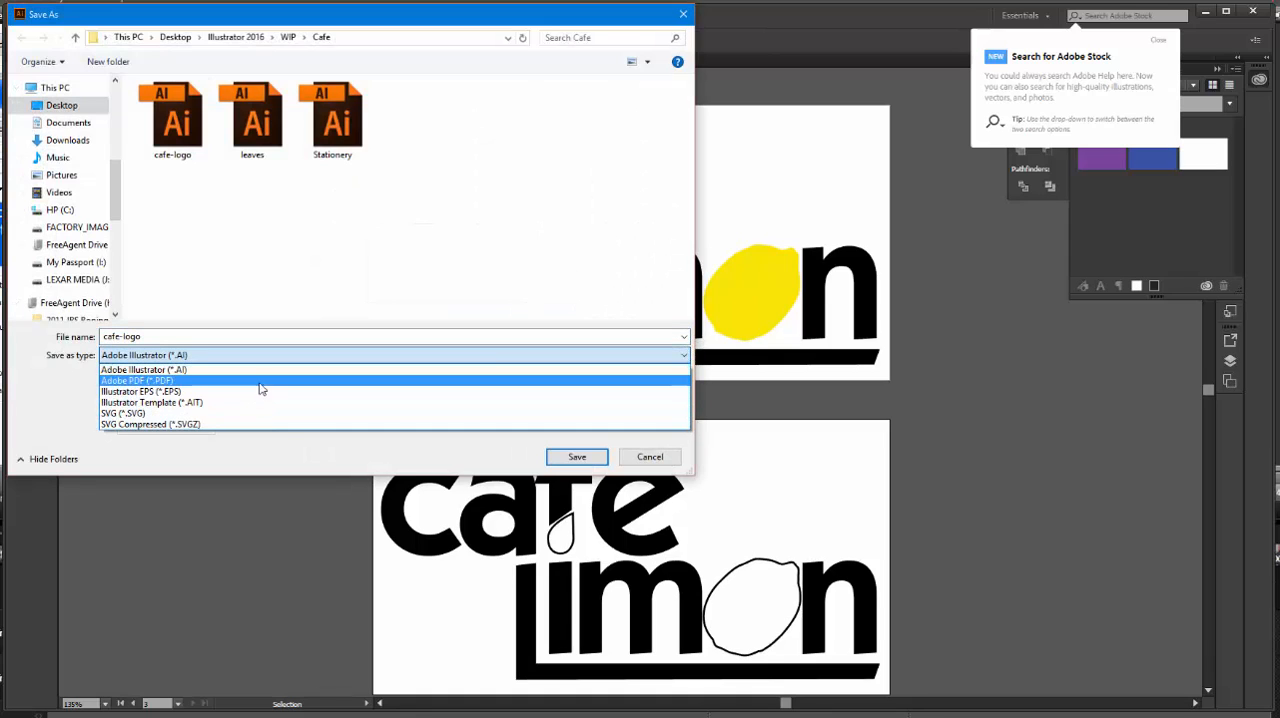
{"action": "left_click", "coordinate": [262, 386]}
{"action": "left_click", "coordinate": [153, 335]}
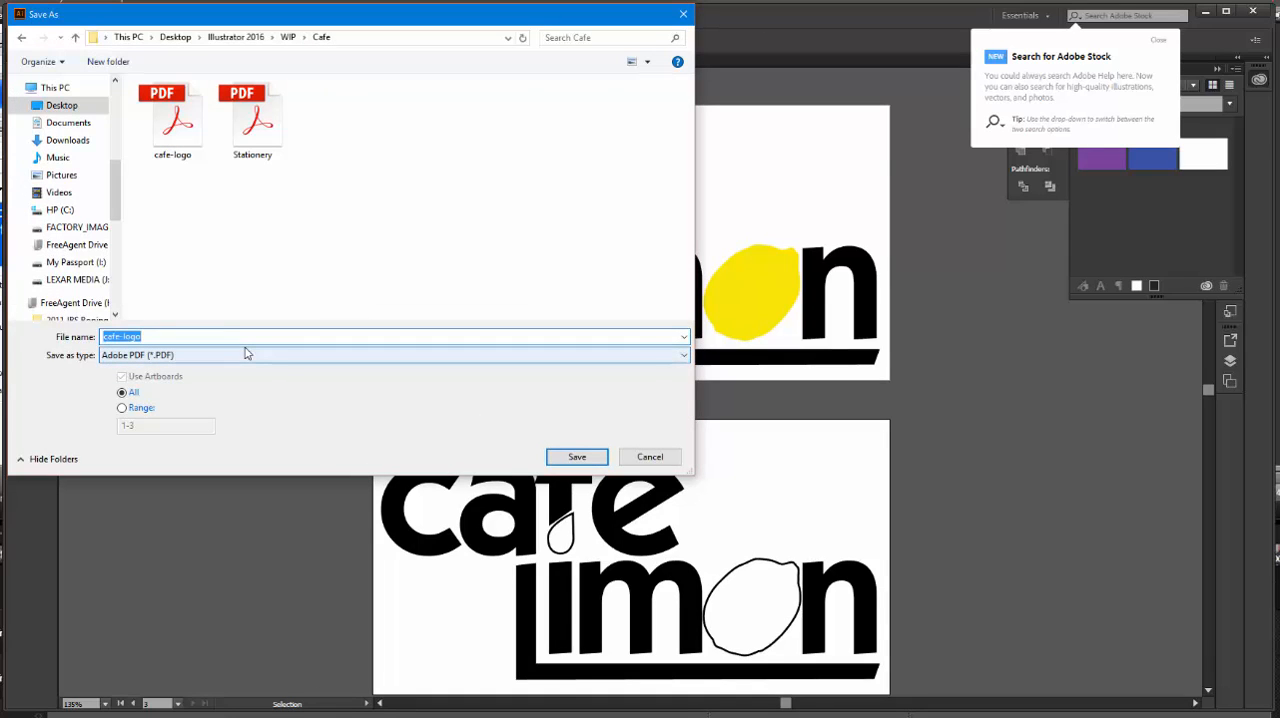
{"action": "key", "text": "Right"}
{"action": "type", "text": "-2"}
{"action": "left_click", "coordinate": [600, 458]}
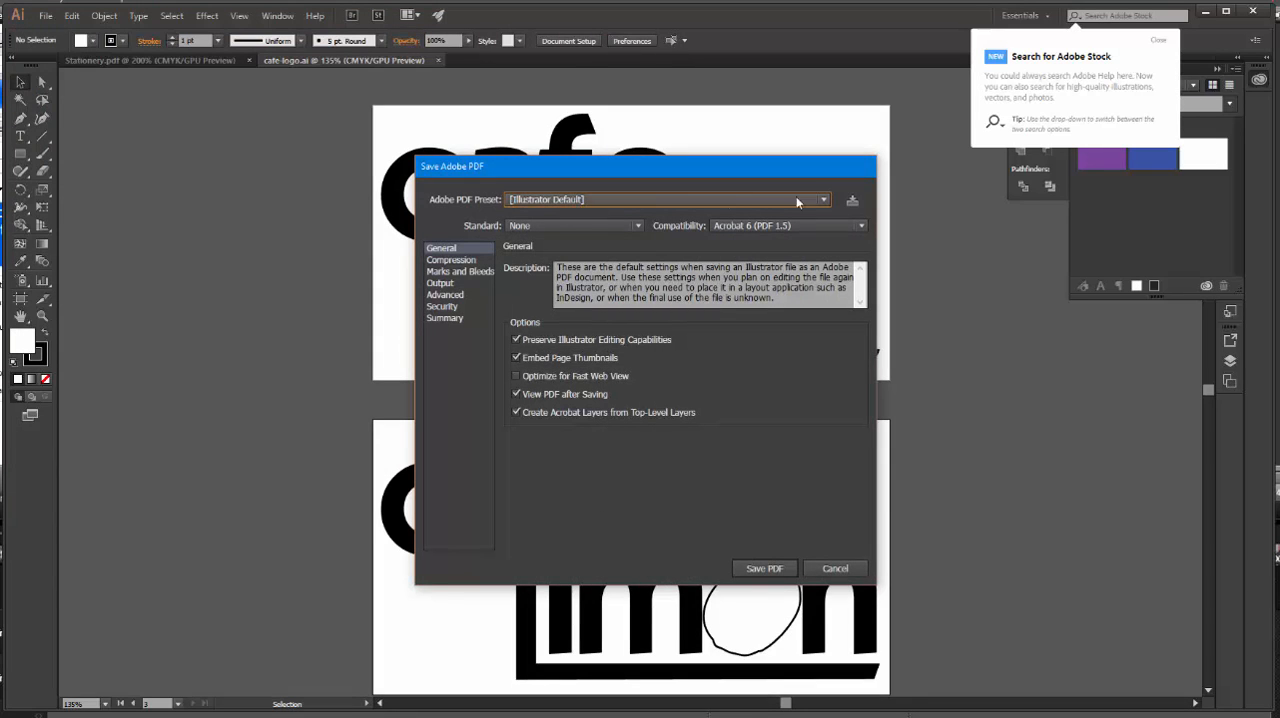
{"action": "left_click", "coordinate": [824, 201]}
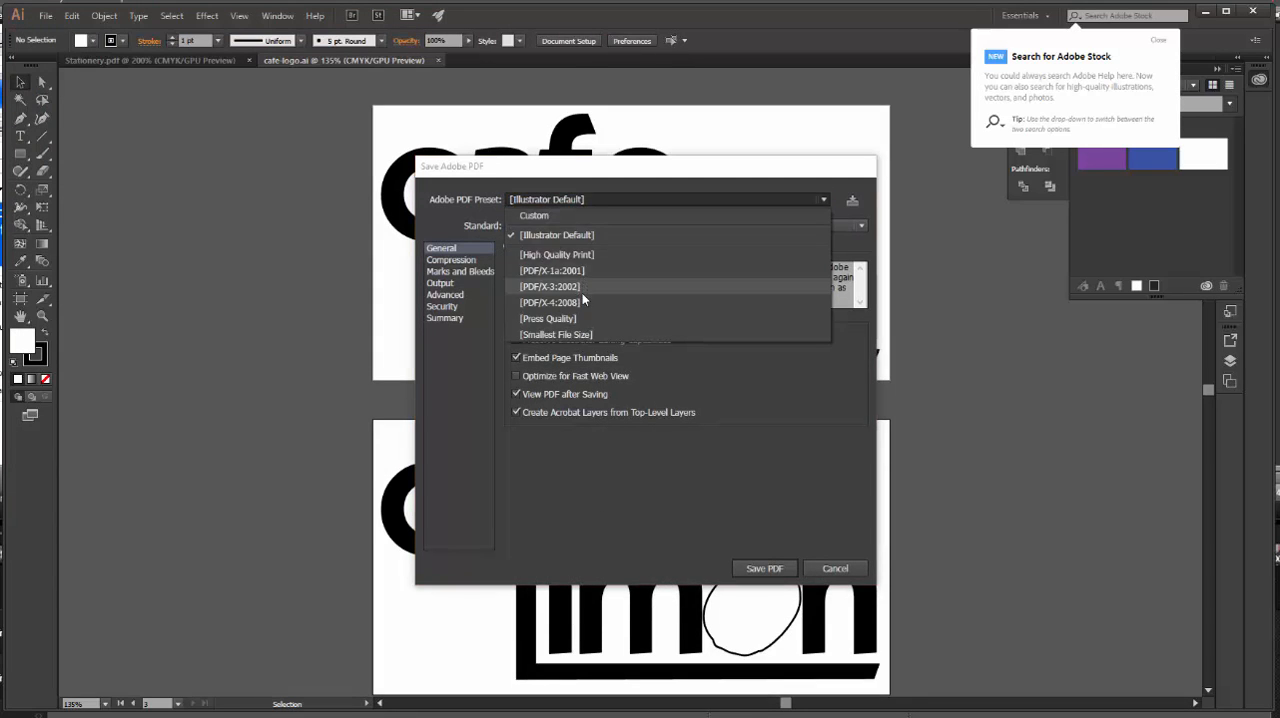
{"action": "left_click", "coordinate": [579, 318]}
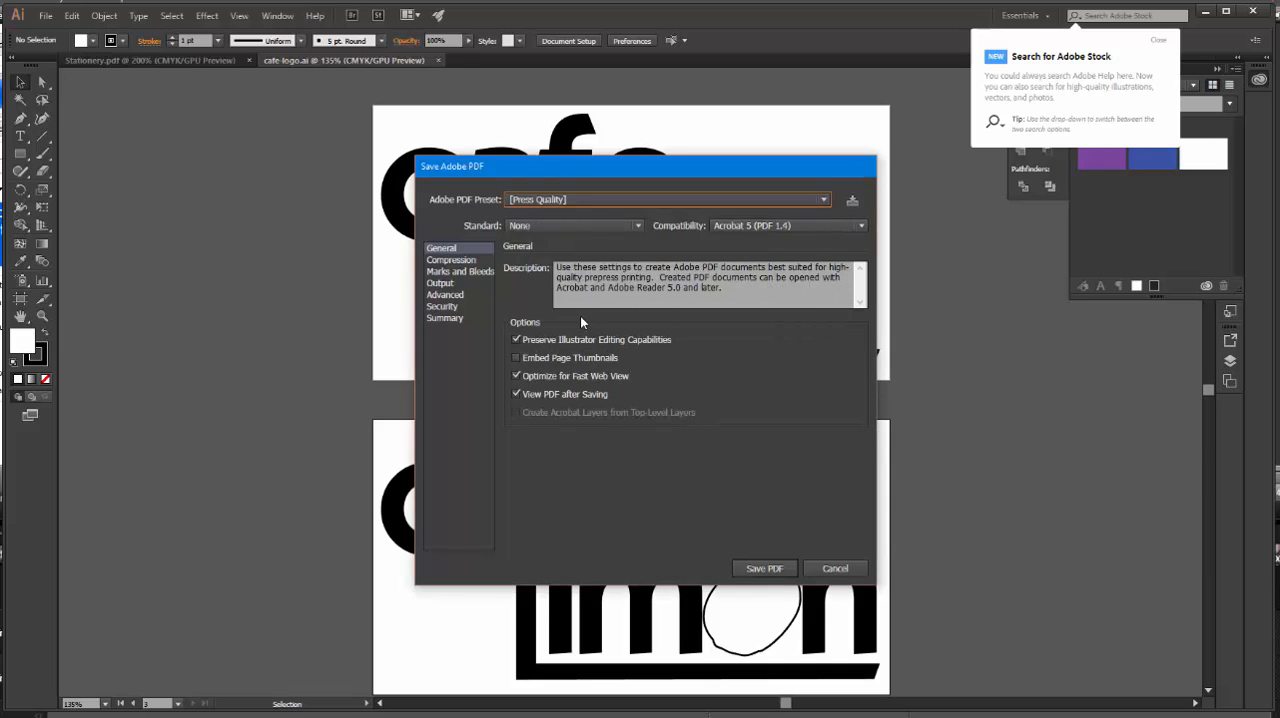
{"action": "left_click", "coordinate": [766, 567]}
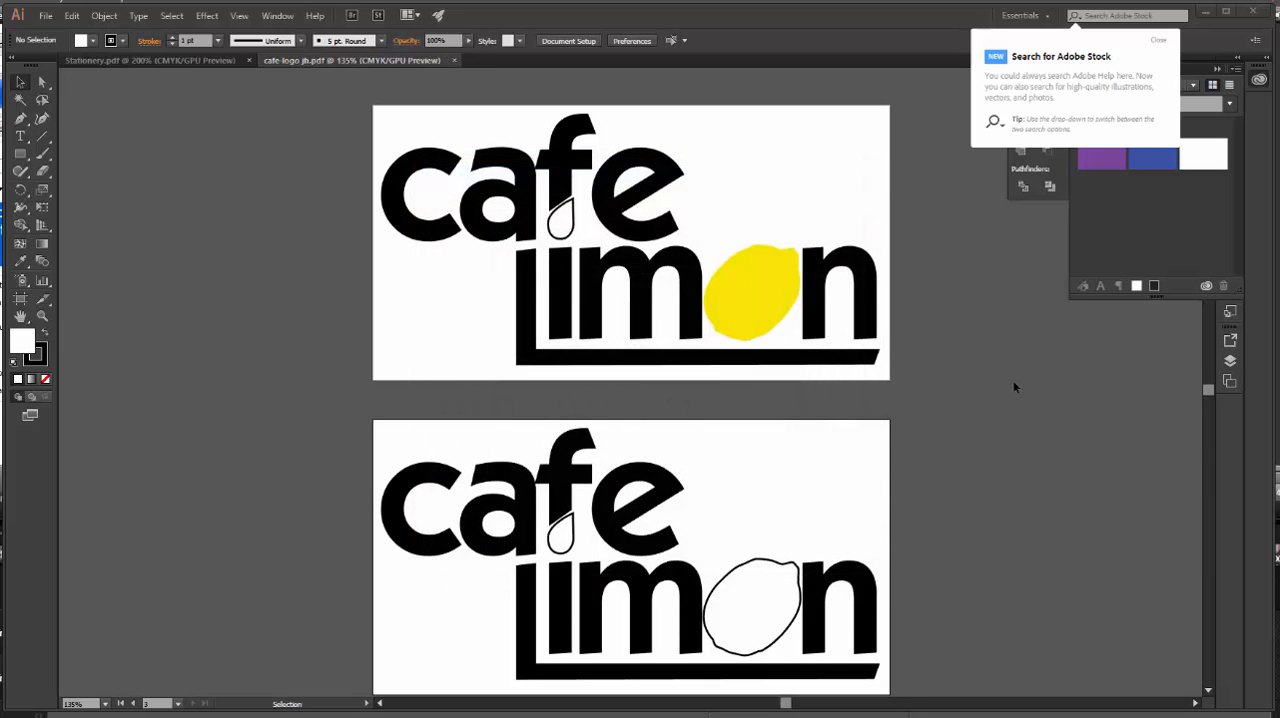